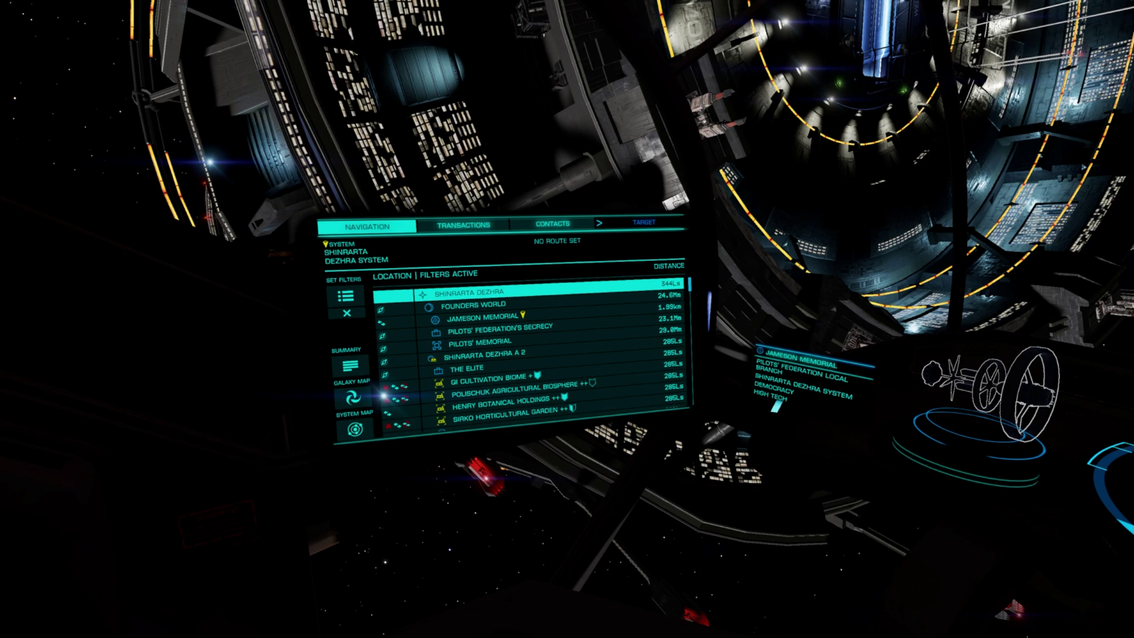
Cycle the ship's left panel through its Navigation, Transactions and Contacts tabs and return to Navigation.
{"action": "key", "text": "e"}
{"action": "key", "text": "q"}
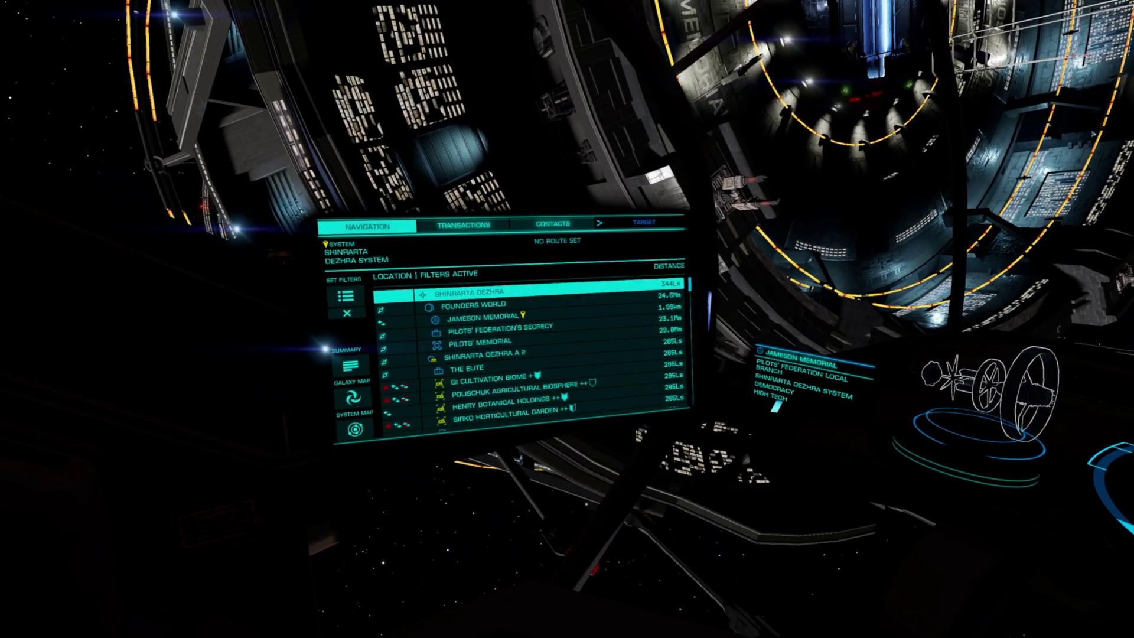
{"action": "key", "text": "e"}
{"action": "key", "text": "e"}
{"action": "key", "text": "e"}
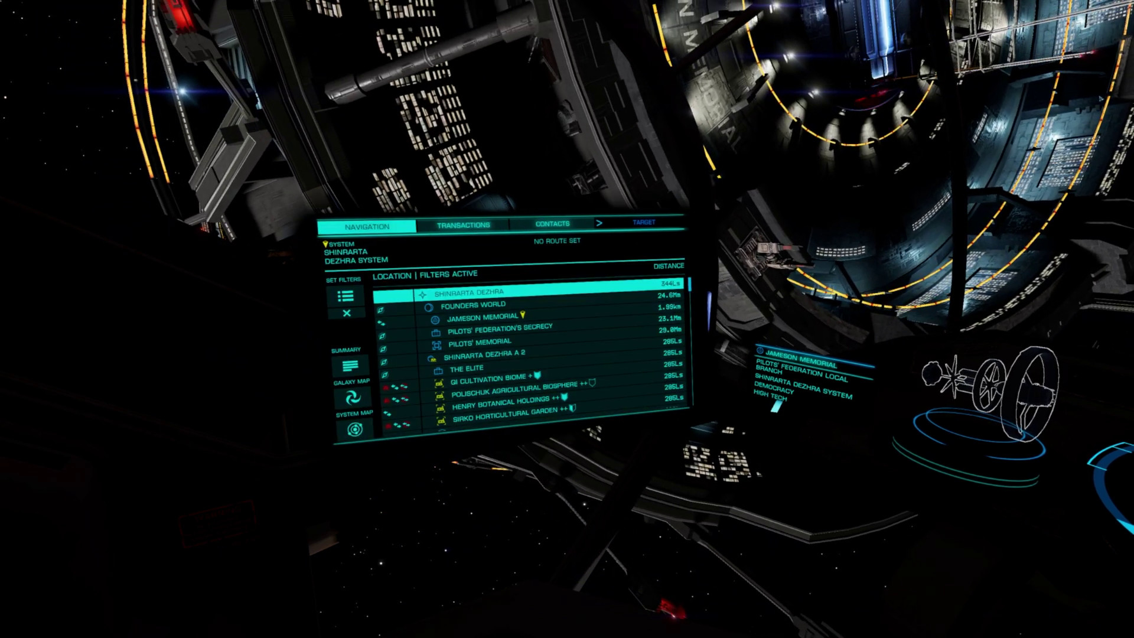
{"action": "key", "text": "q"}
{"action": "key", "text": "q"}
{"action": "key", "text": "q"}
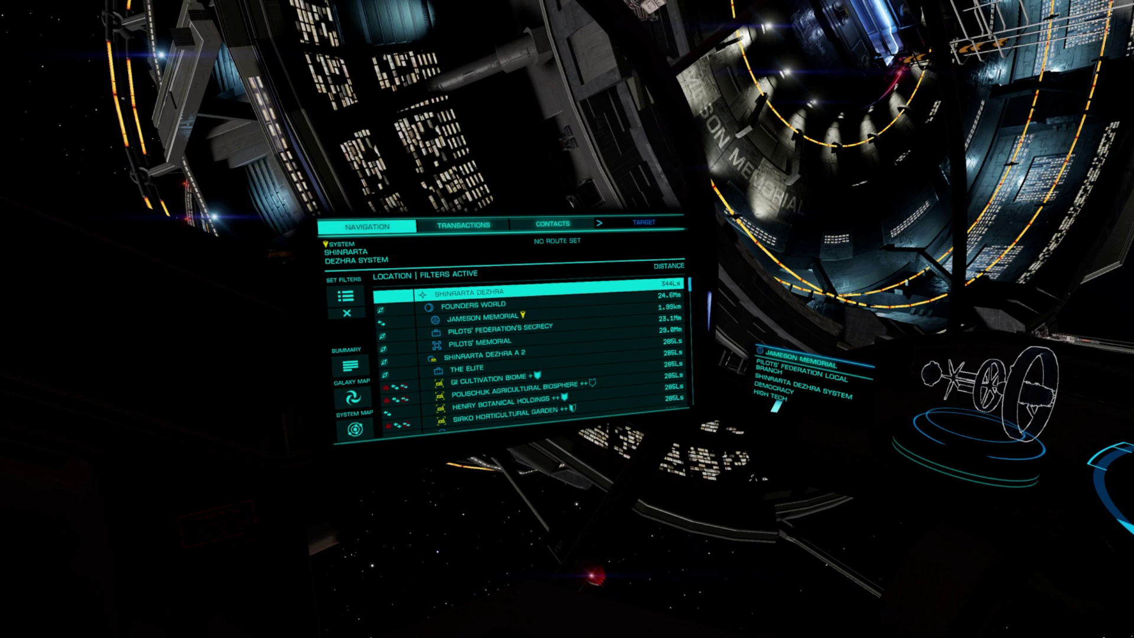
{"action": "key", "text": "e"}
{"action": "key", "text": "e"}
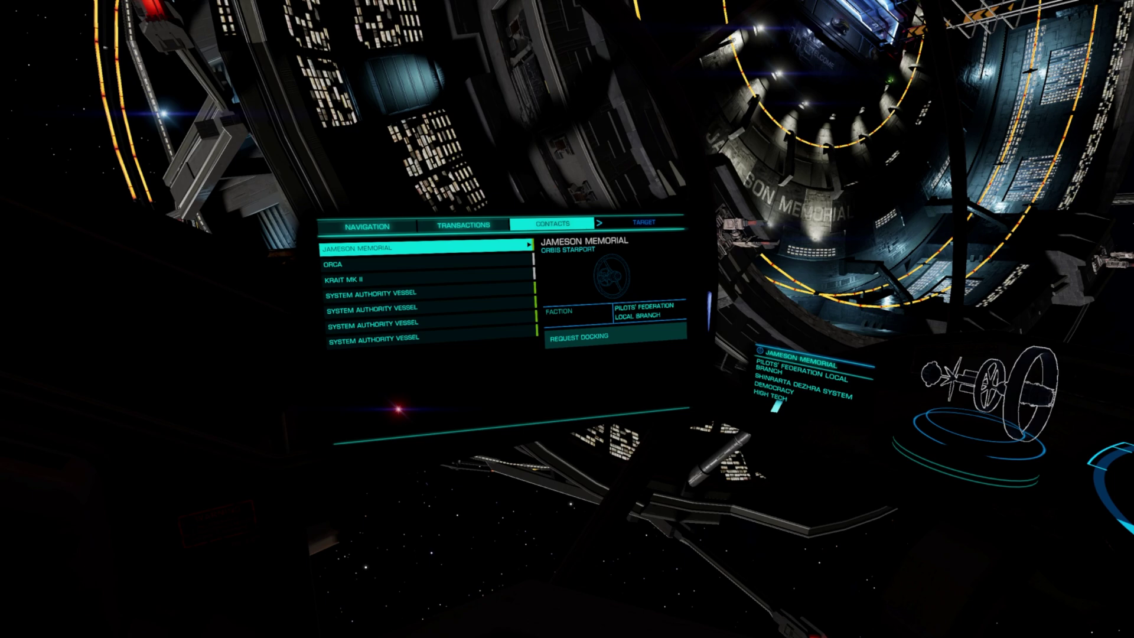
{"action": "key", "text": "q"}
{"action": "key", "text": "q"}
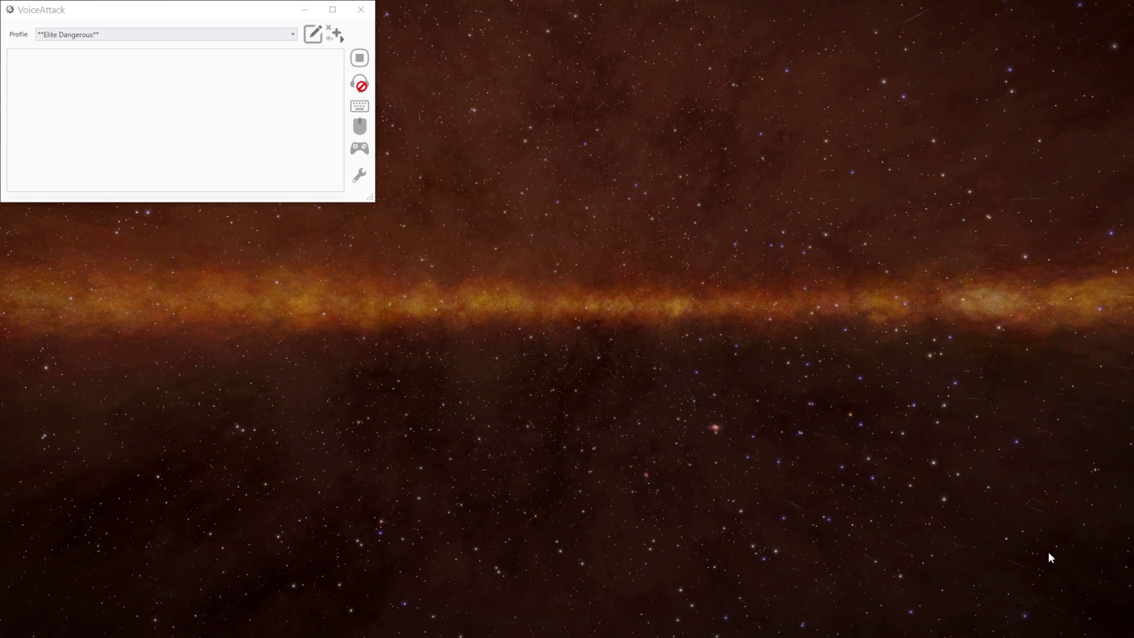
Open the Elite Dangerous profile in VoiceAttack for editing and look through the Panels Left, Panels Right and Panels Top command categories.
{"action": "left_click", "coordinate": [321, 33]}
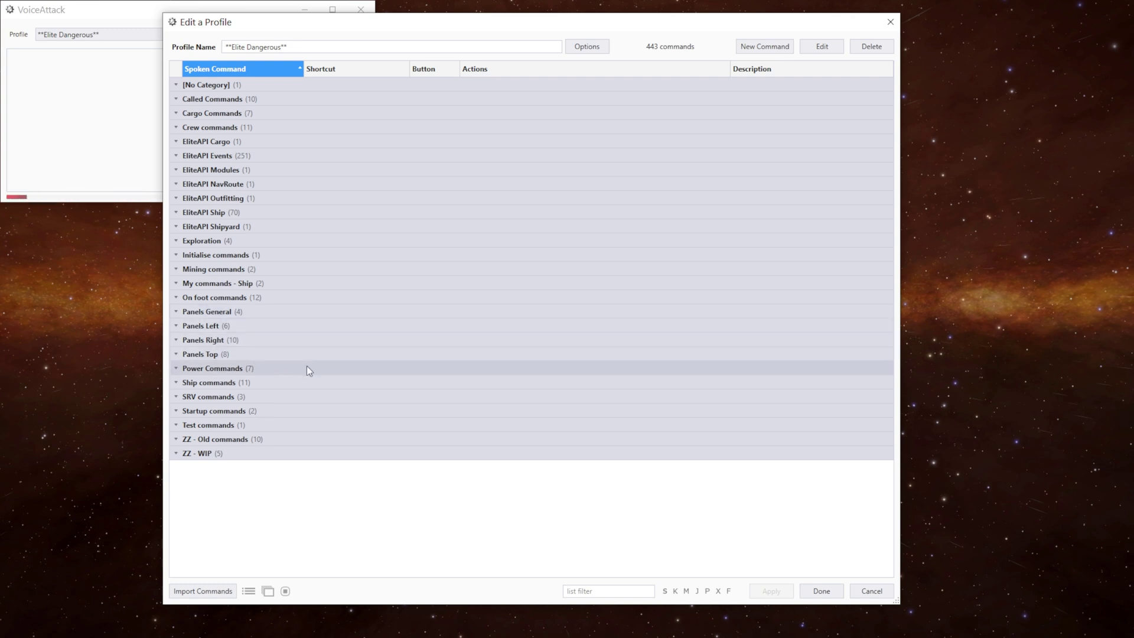
{"action": "left_click", "coordinate": [261, 328]}
{"action": "left_click", "coordinate": [266, 414]}
{"action": "left_click", "coordinate": [270, 553]}
{"action": "scroll", "coordinate": [337, 509], "scroll_direction": "down", "scroll_amount": 4}
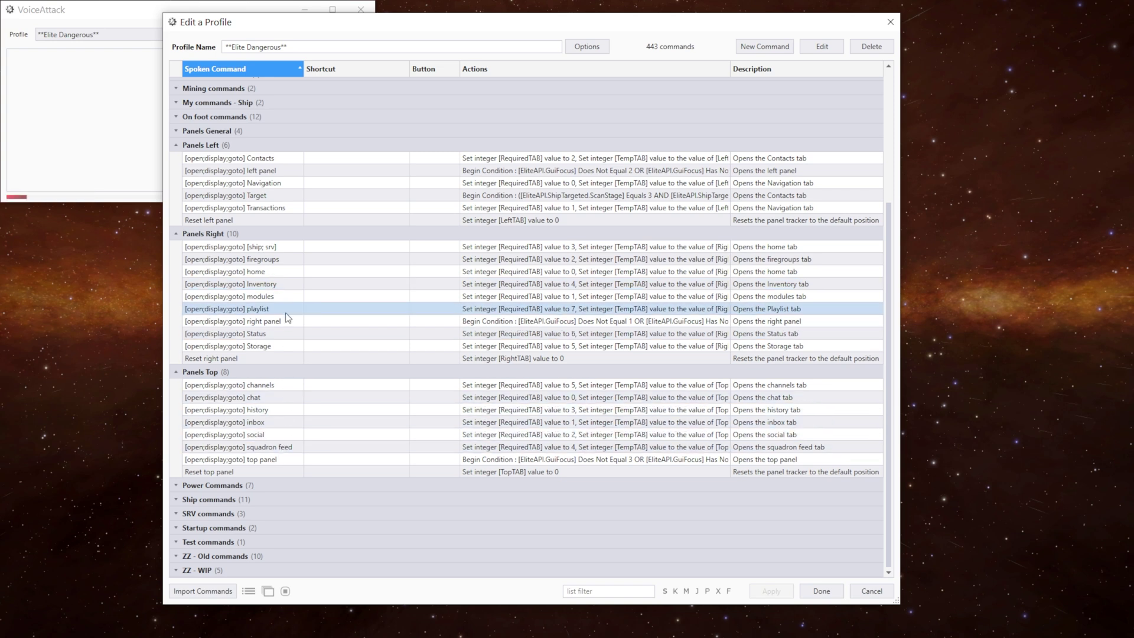
{"action": "left_click", "coordinate": [267, 372]}
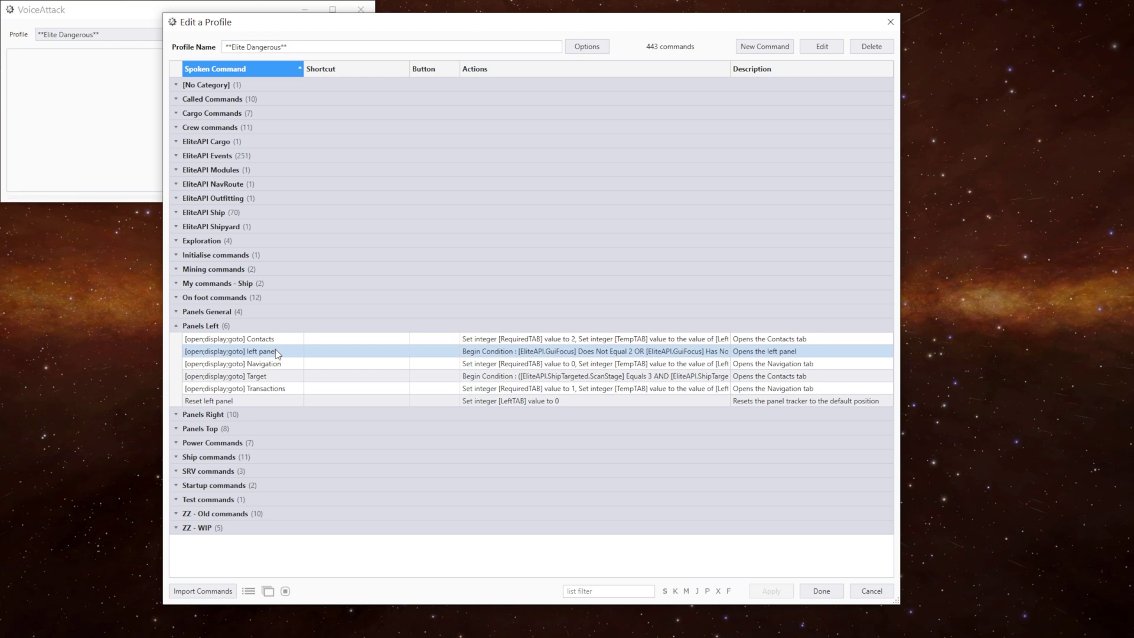
Open the left panel command and examine its loop that waits on EliteAPI.GuiFocus and the ~looptimer counter.
{"action": "double_click", "coordinate": [275, 352]}
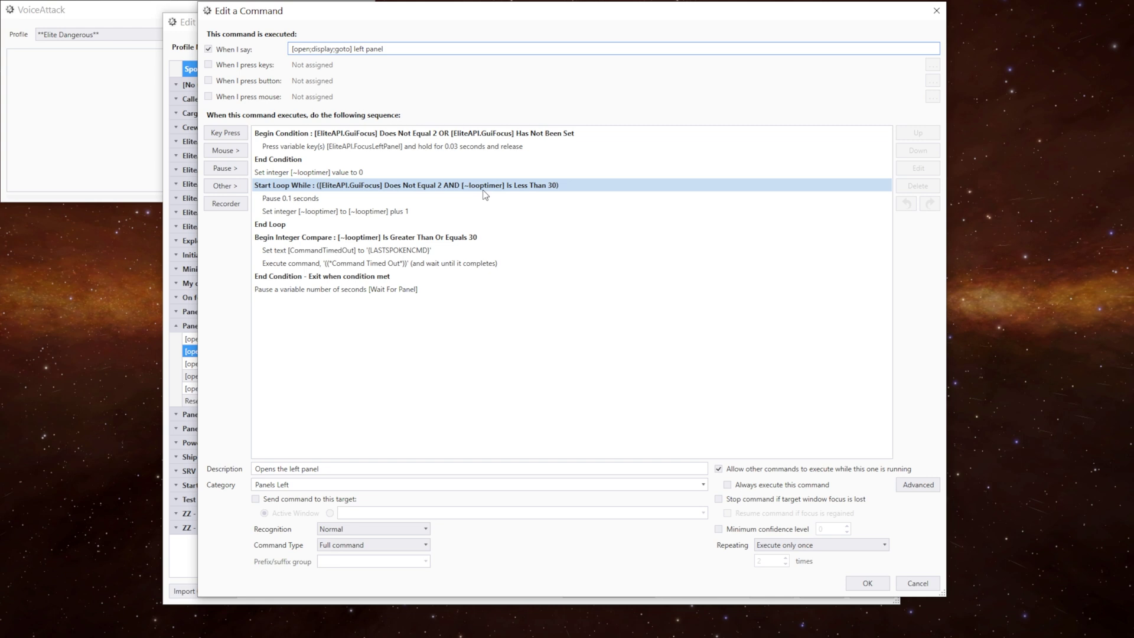
{"action": "left_click", "coordinate": [465, 201]}
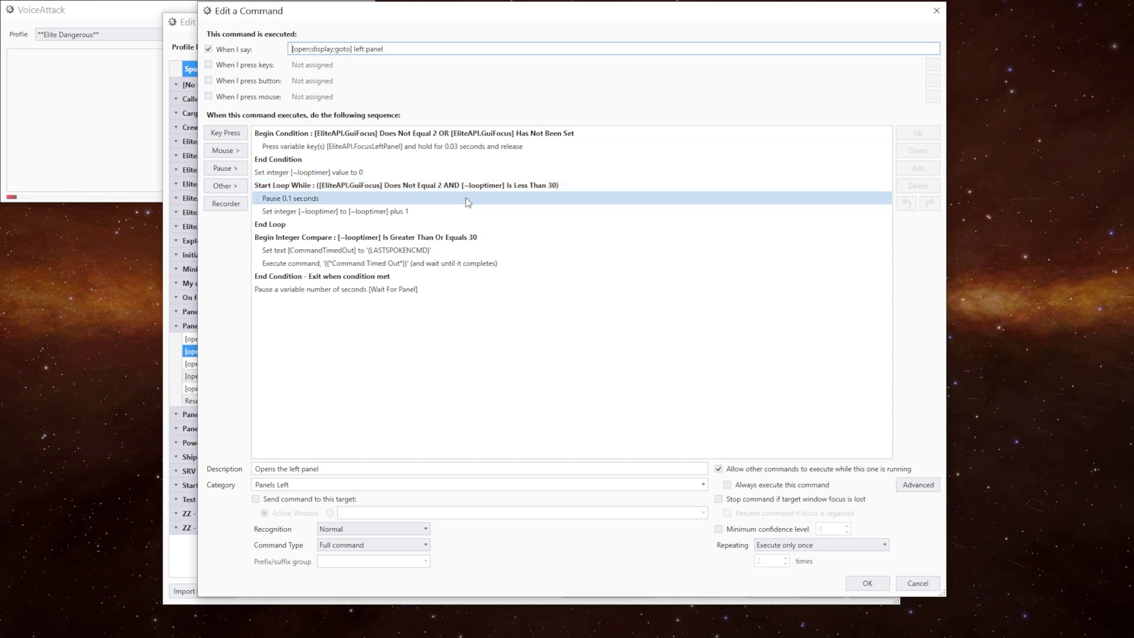
{"action": "left_click", "coordinate": [456, 212]}
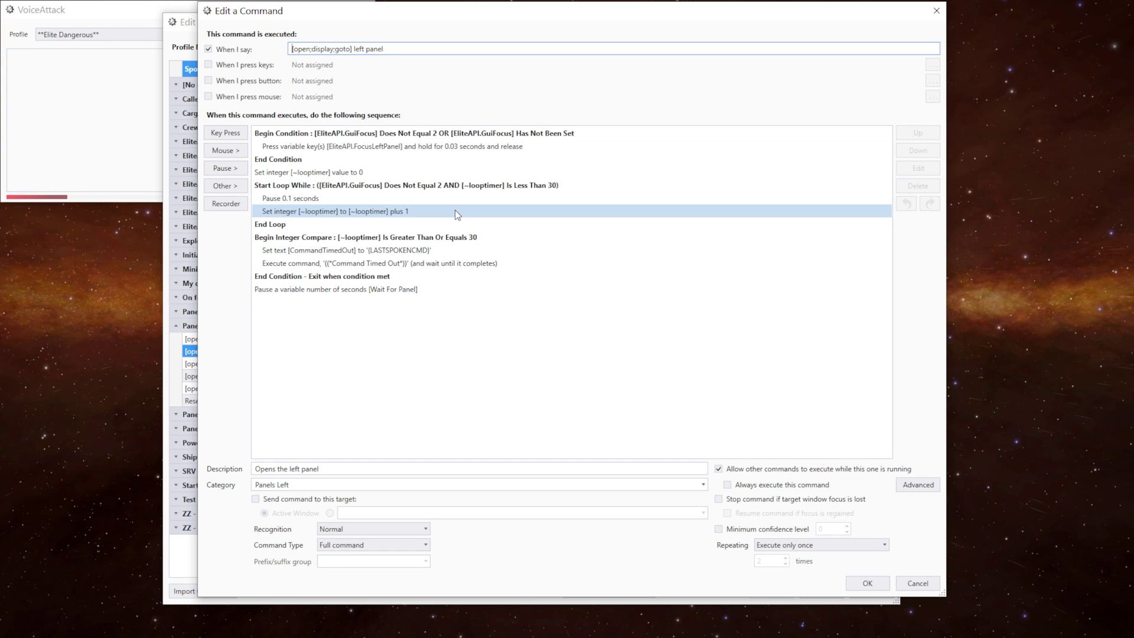
{"action": "left_click", "coordinate": [454, 224]}
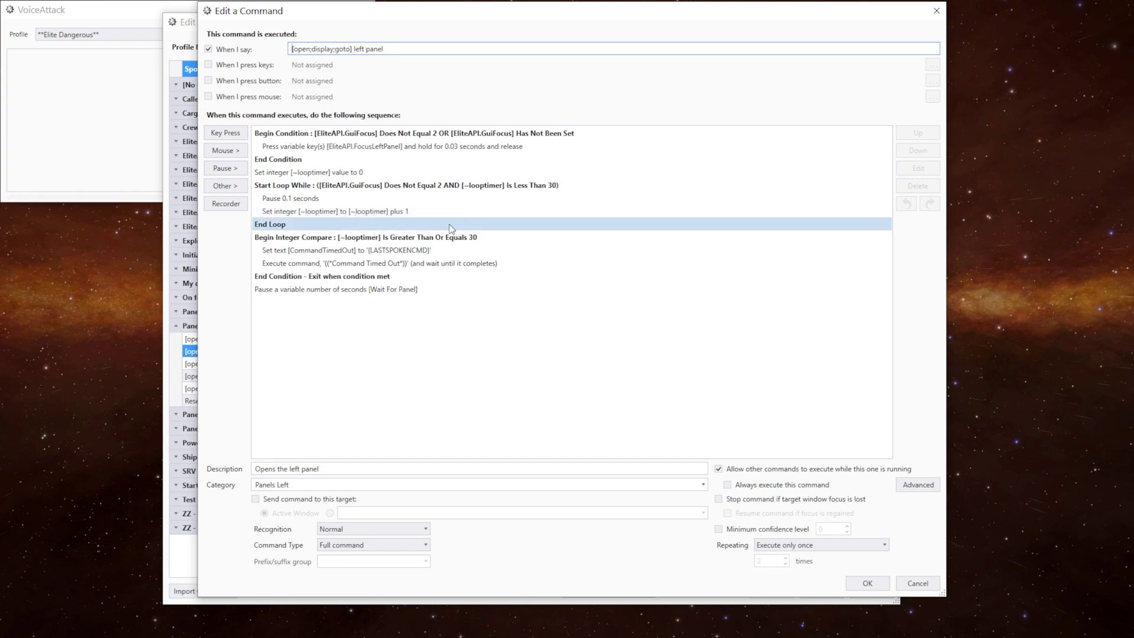
{"action": "left_click", "coordinate": [410, 185]}
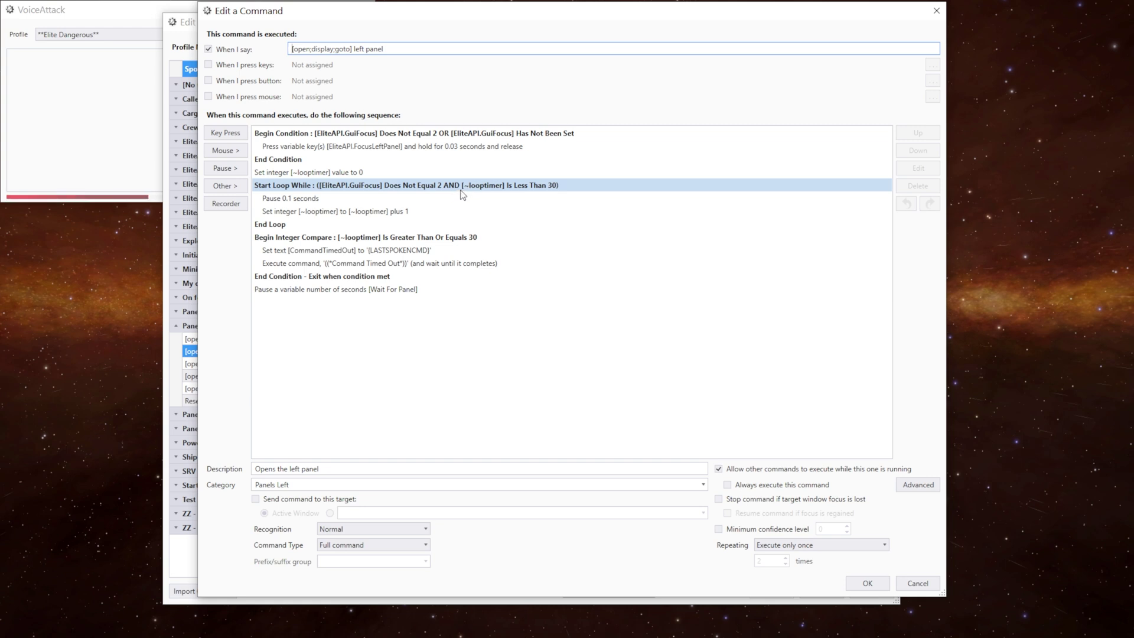
{"action": "left_click", "coordinate": [350, 224]}
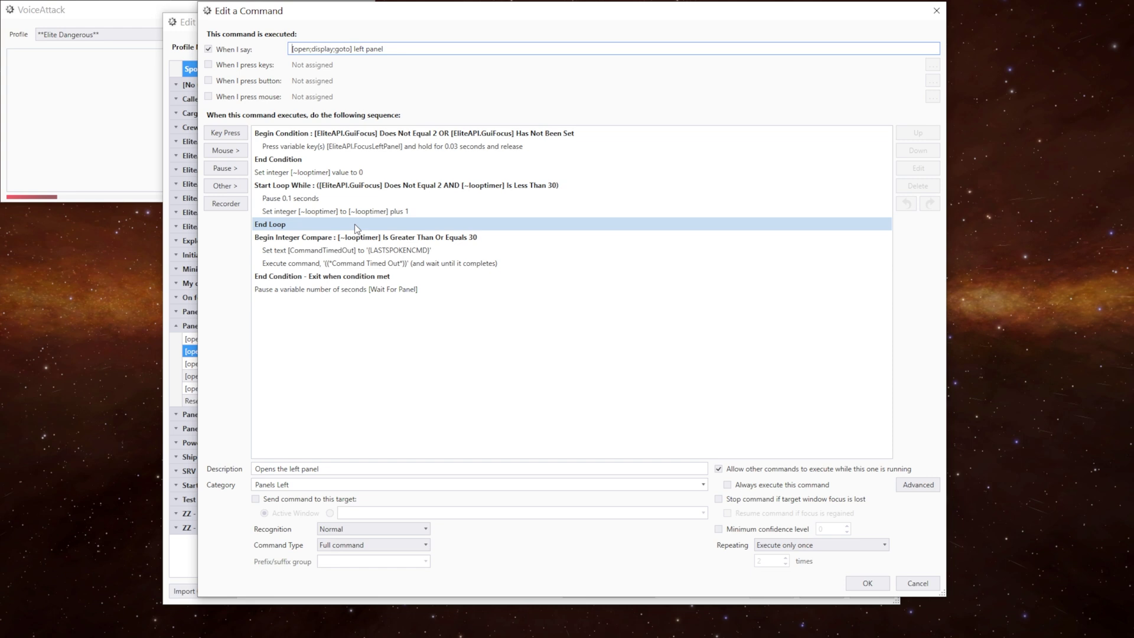
Examine the left panel command's timeout condition, spoken phrase and final panel pause, and close the command accepting it as it is.
{"action": "left_click", "coordinate": [354, 237]}
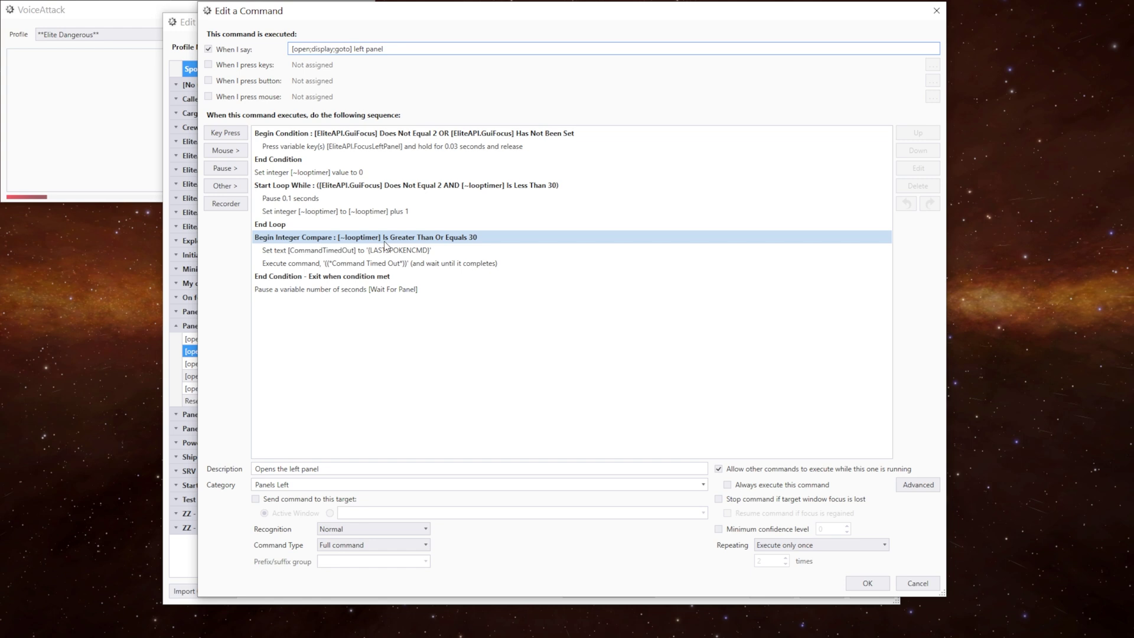
{"action": "left_click", "coordinate": [380, 251]}
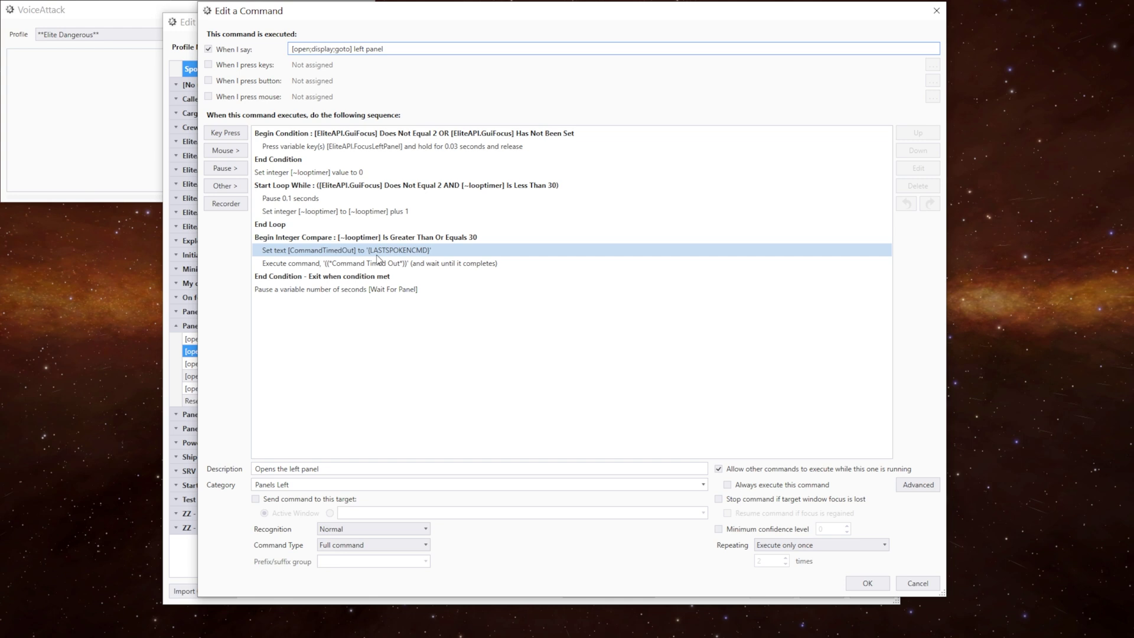
{"action": "left_click_drag", "start_coordinate": [399, 52], "coordinate": [255, 62]}
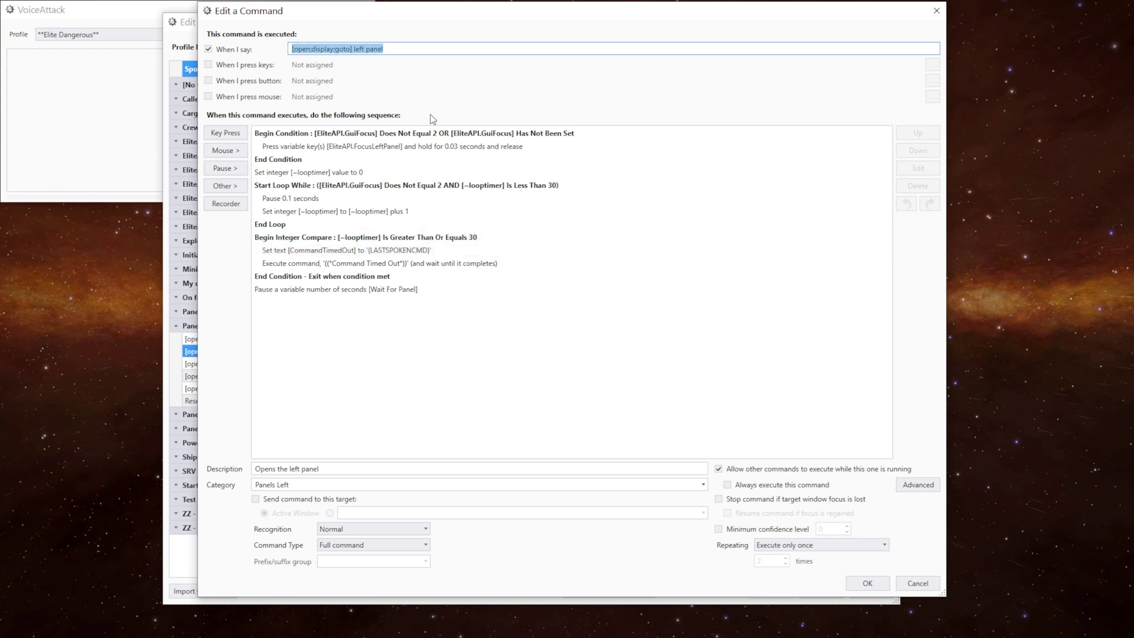
{"action": "left_click", "coordinate": [421, 263]}
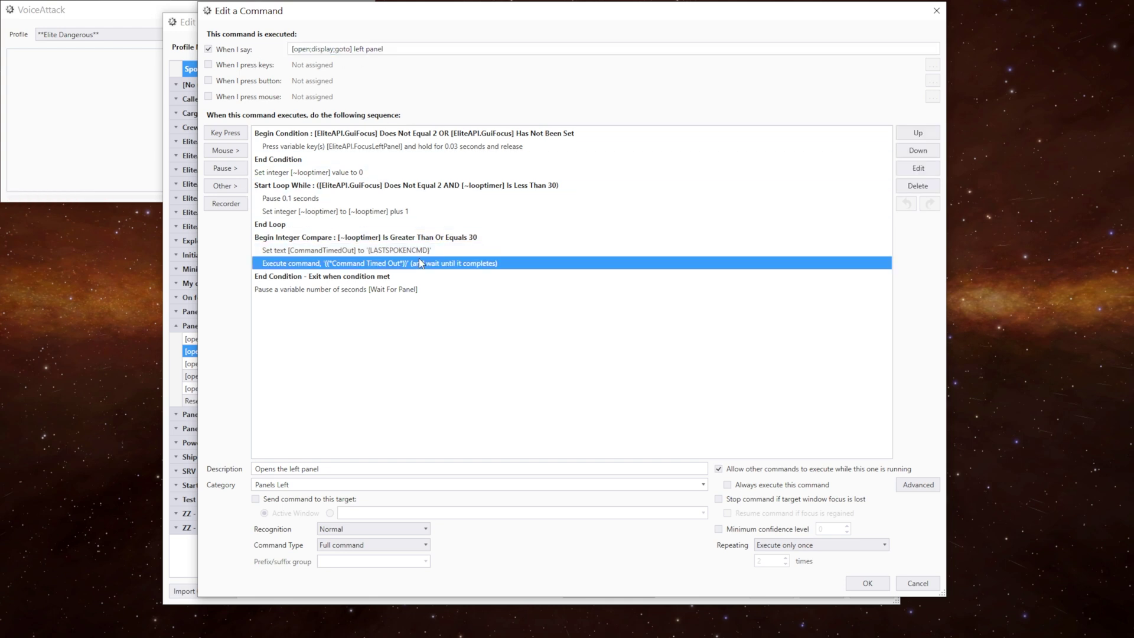
{"action": "left_click", "coordinate": [388, 298]}
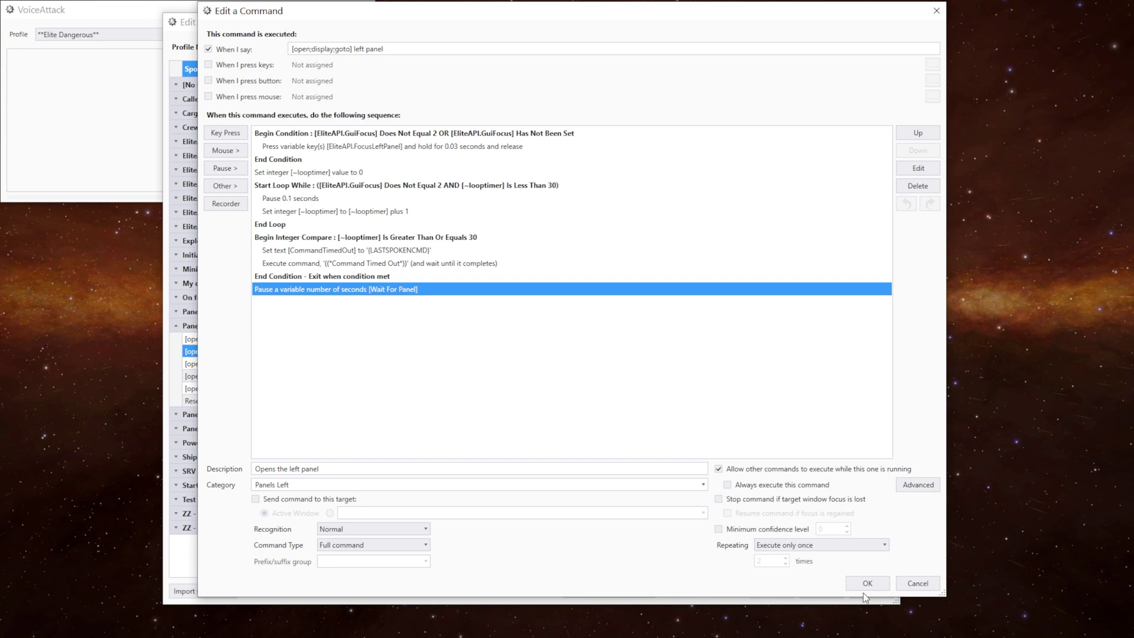
{"action": "left_click", "coordinate": [449, 263]}
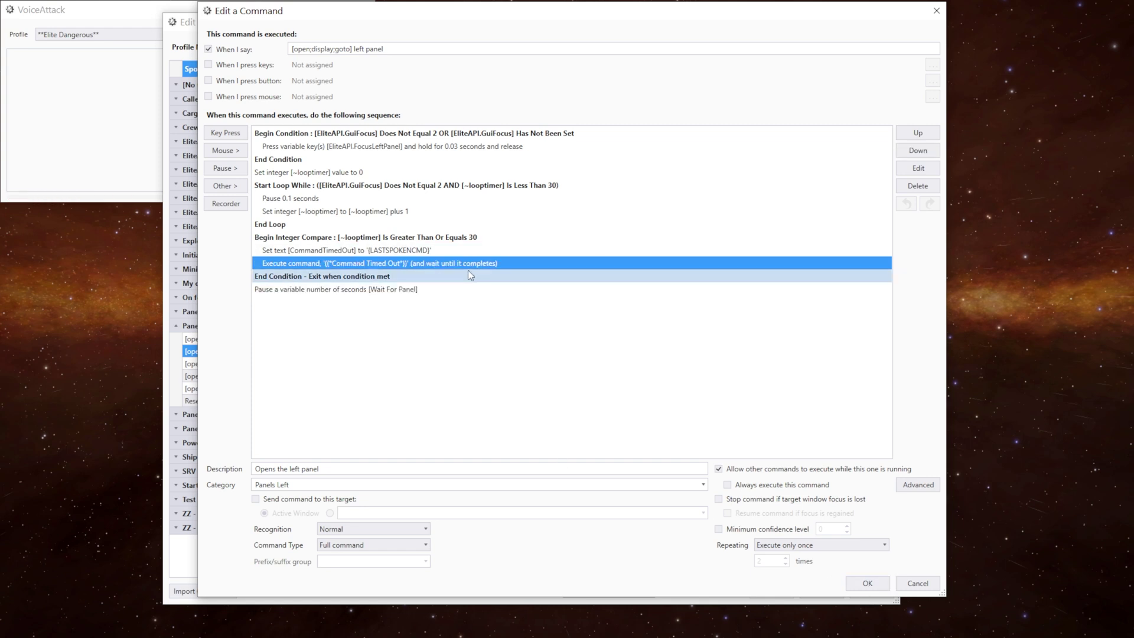
{"action": "left_click", "coordinate": [871, 581]}
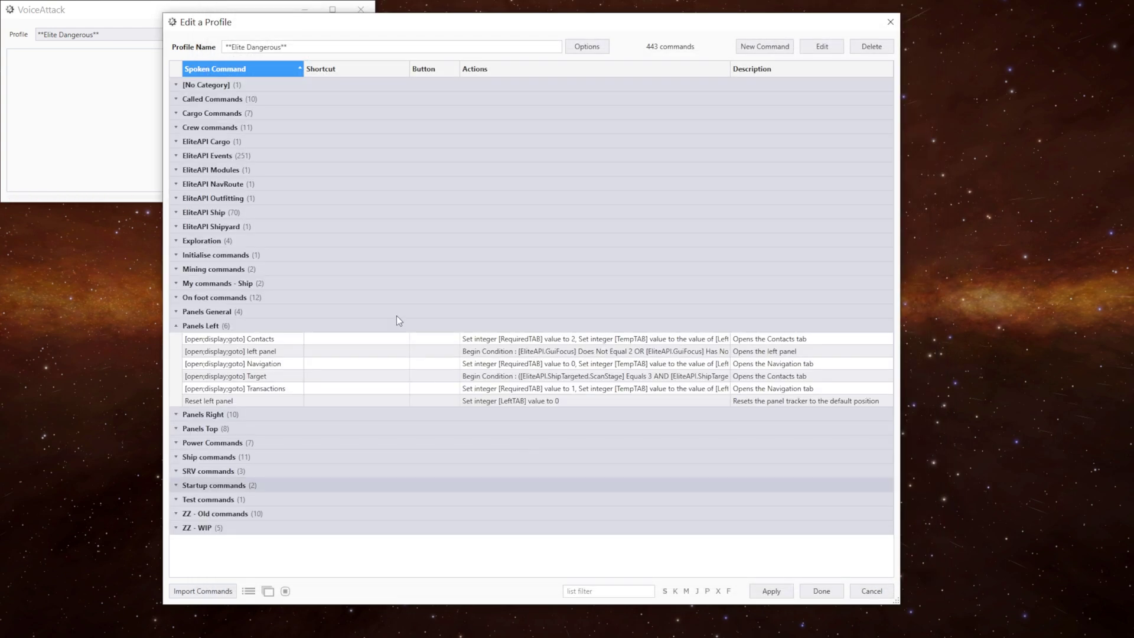
Review the log message and text reset in the Command Timed Out called command, and finish editing the profile.
{"action": "left_click", "coordinate": [316, 96]}
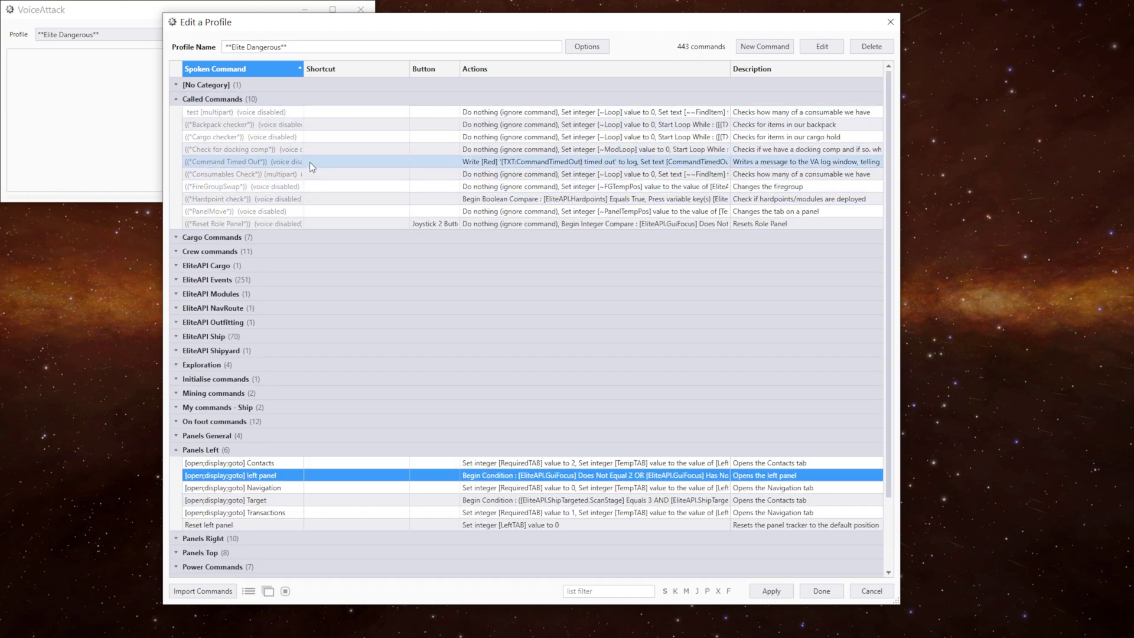
{"action": "double_click", "coordinate": [285, 165]}
{"action": "left_click", "coordinate": [392, 148]}
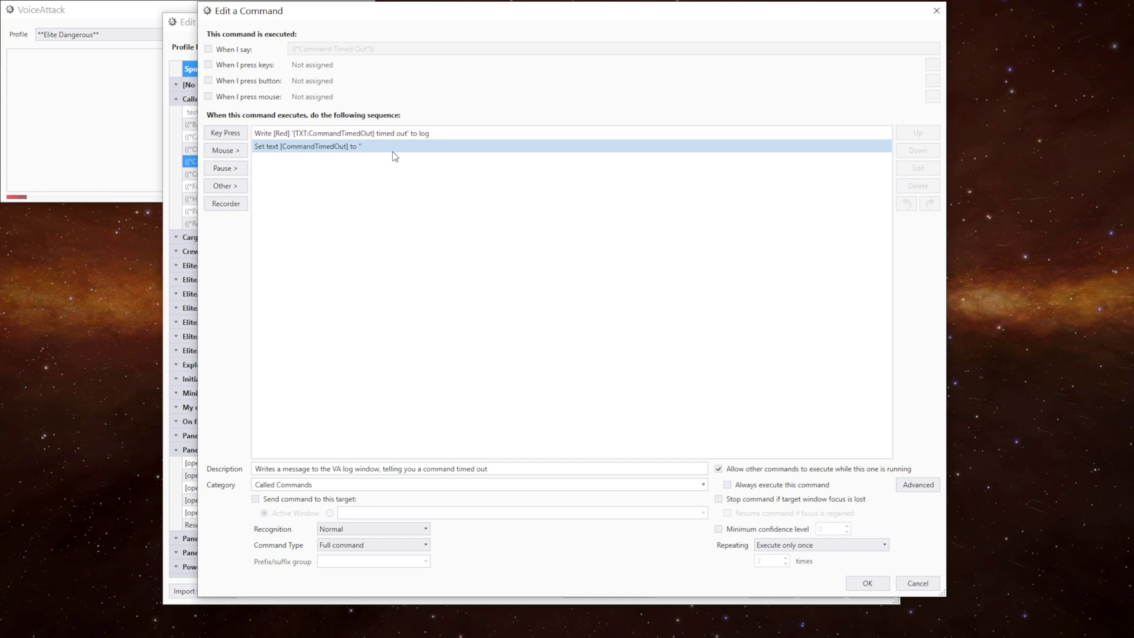
{"action": "left_click", "coordinate": [348, 134]}
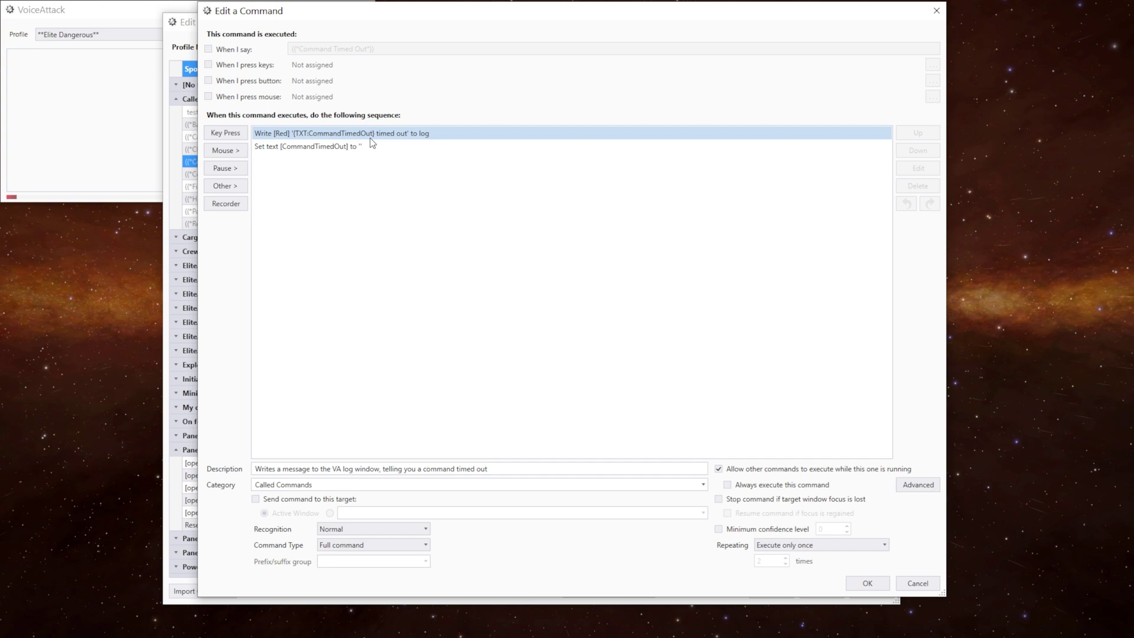
{"action": "left_click", "coordinate": [367, 145]}
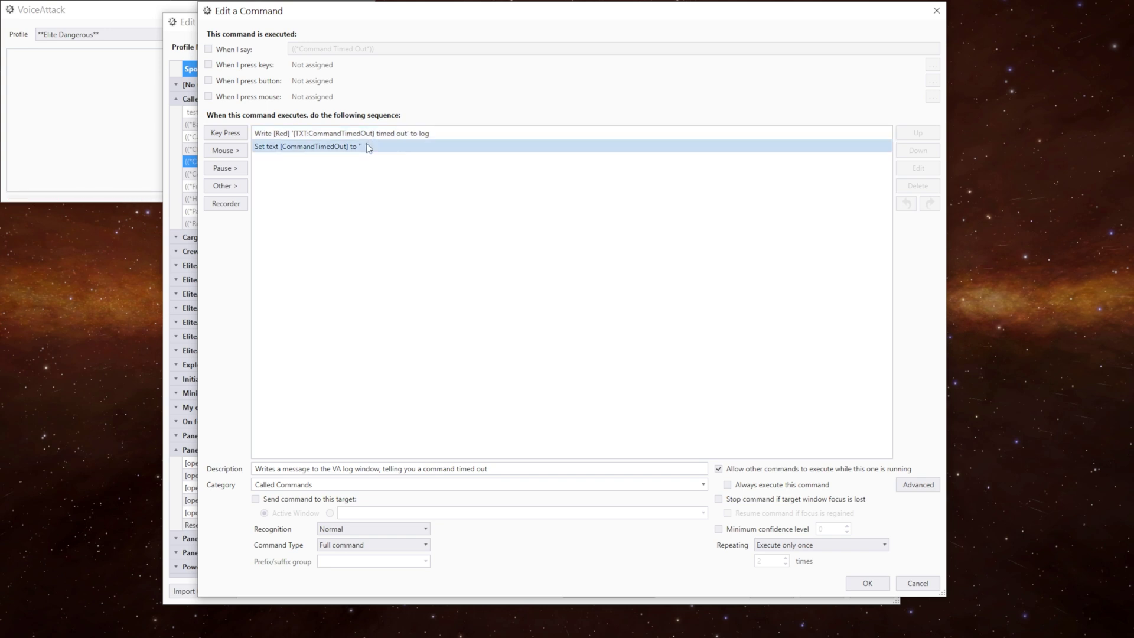
{"action": "left_click", "coordinate": [886, 584]}
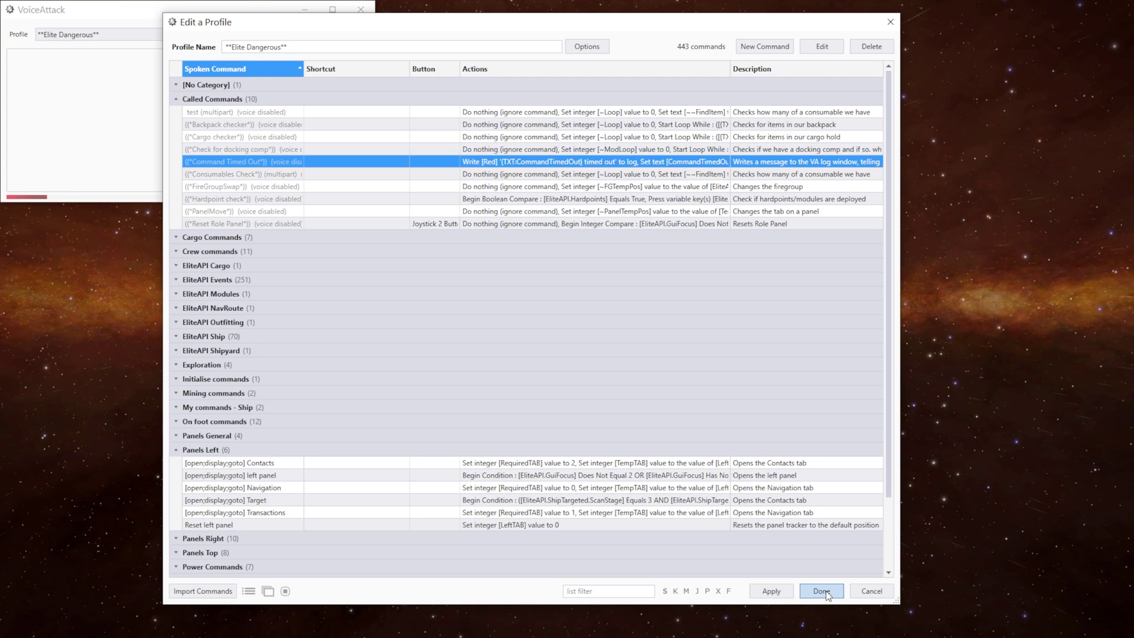
{"action": "left_click", "coordinate": [824, 592]}
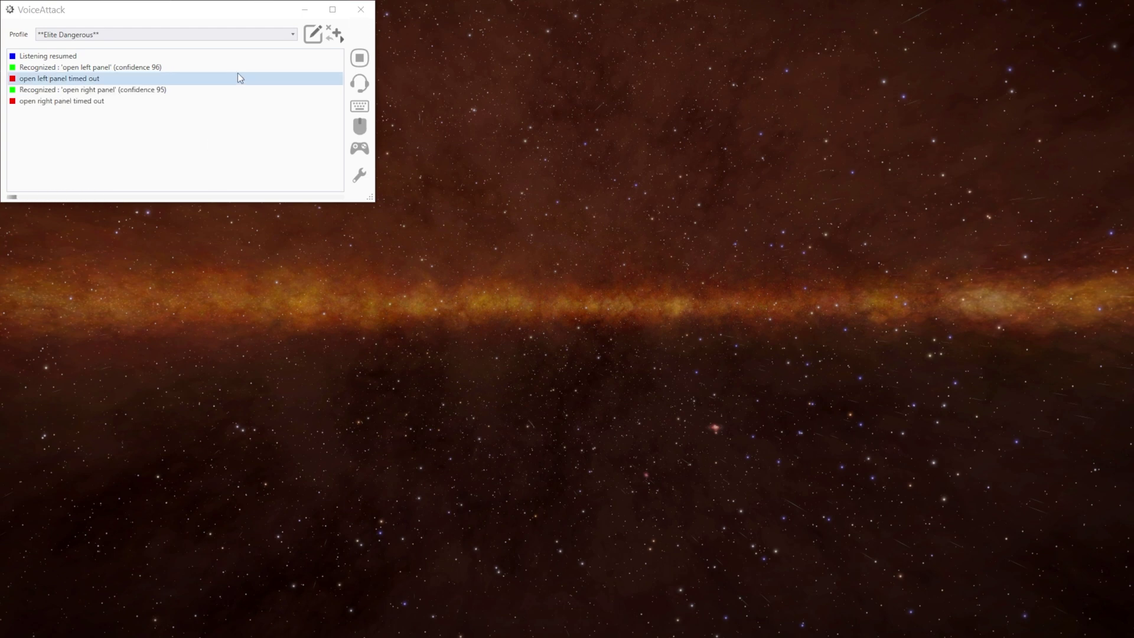
Reopen the profile, examine the right panel command in the Panels Right category, and close it without changes.
{"action": "left_click", "coordinate": [313, 33]}
{"action": "scroll", "coordinate": [312, 441], "scroll_direction": "down", "scroll_amount": 2}
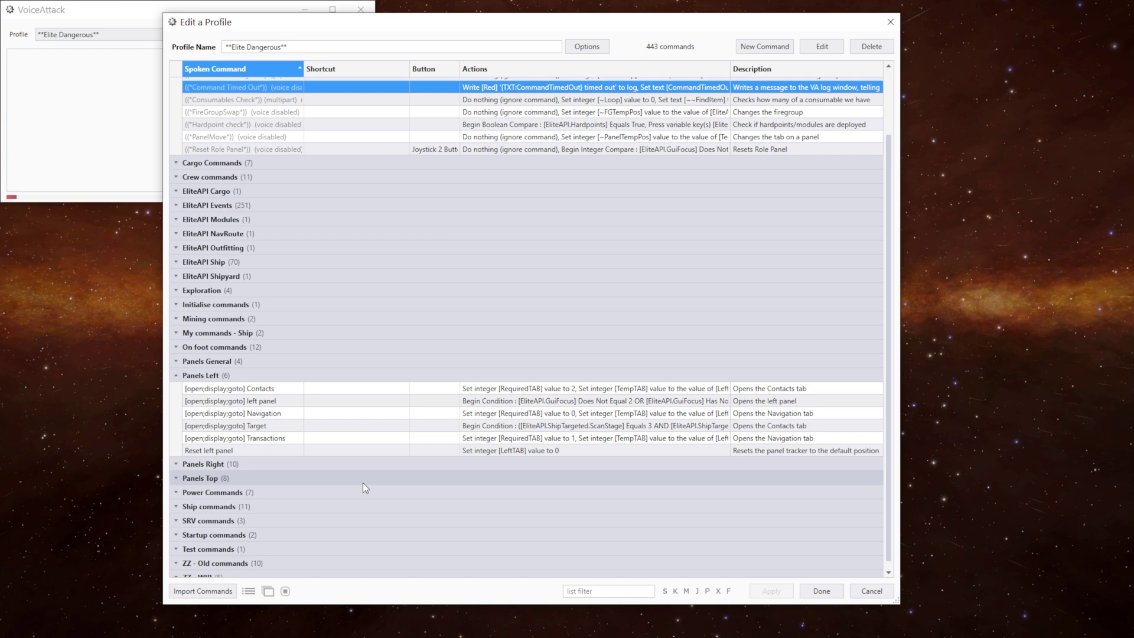
{"action": "left_click", "coordinate": [306, 467]}
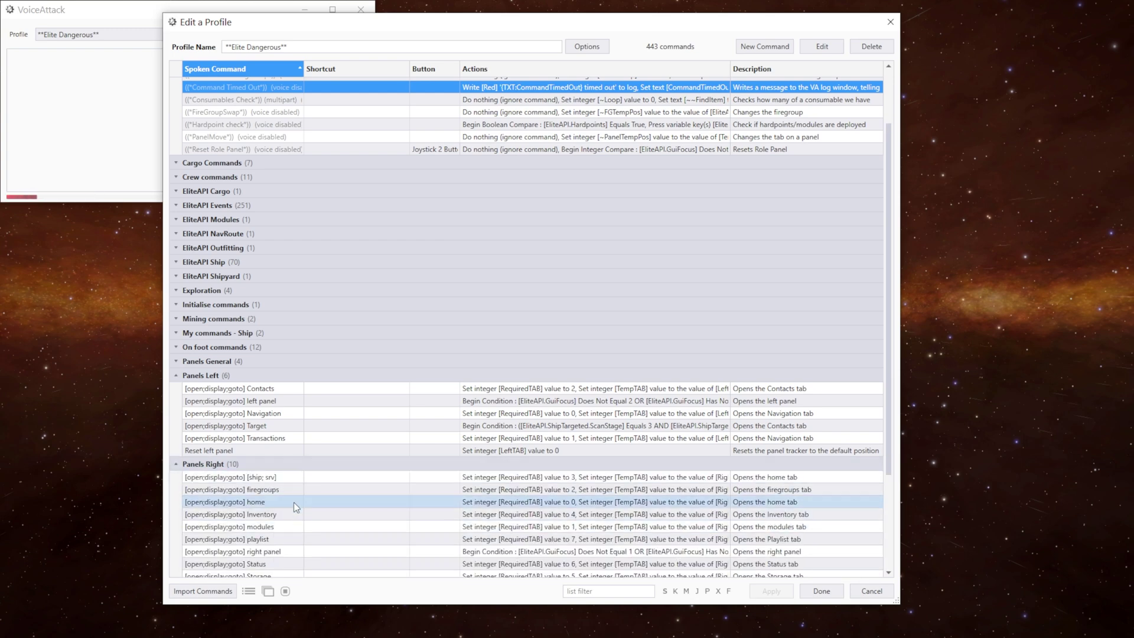
{"action": "double_click", "coordinate": [292, 551]}
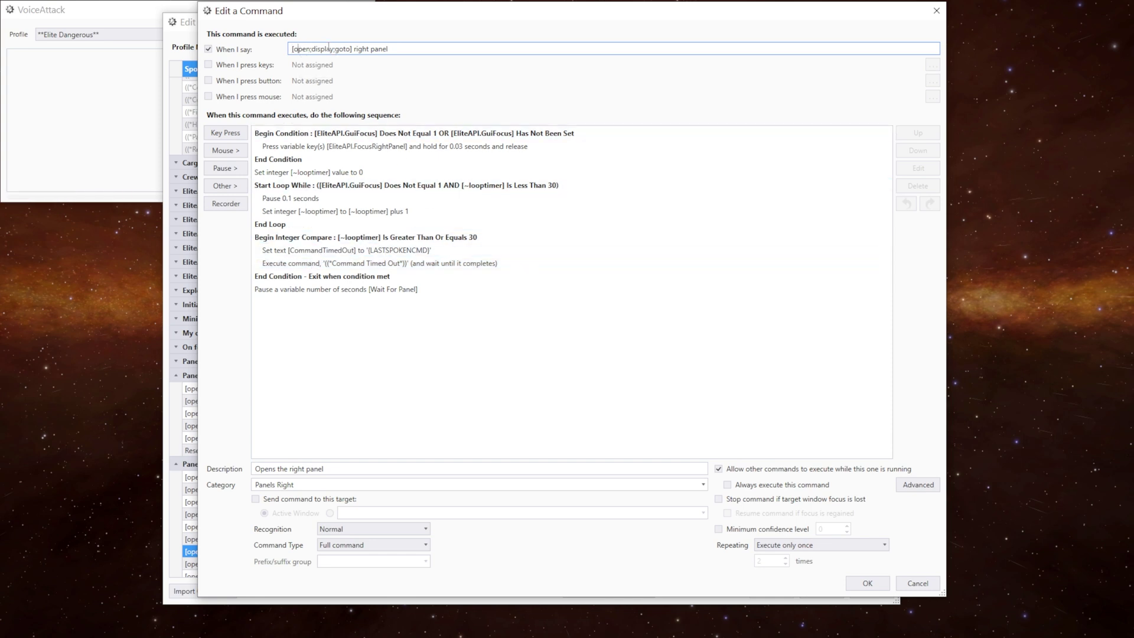
{"action": "key", "text": "Escape"}
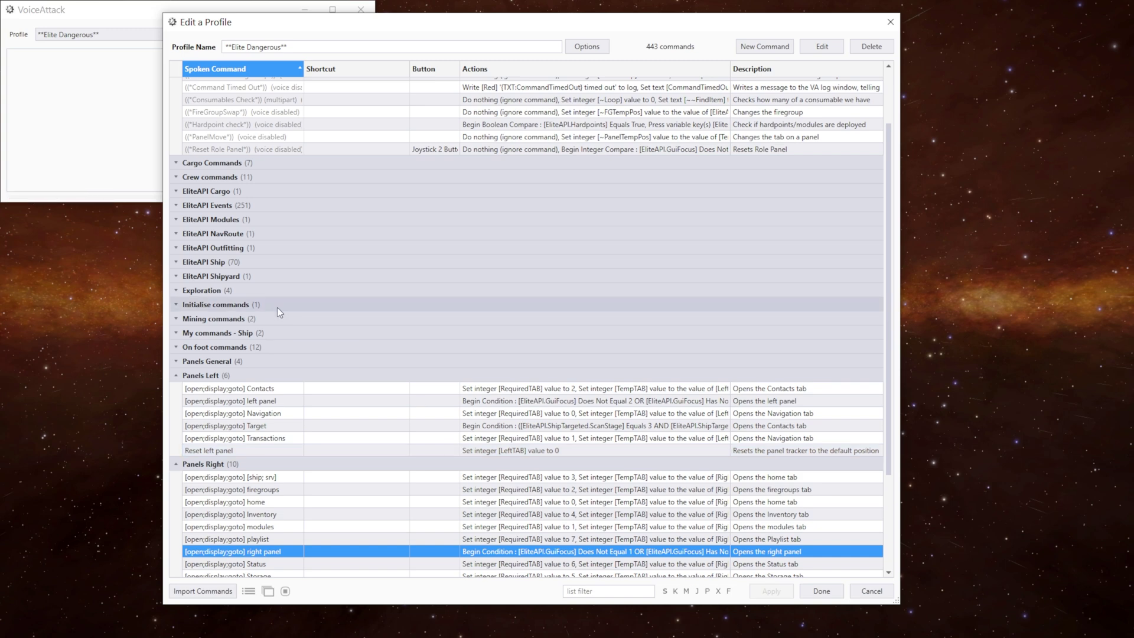
Collapse the Panels Left and Panels Right categories and open the startup command that initialises the pause variables.
{"action": "left_click", "coordinate": [298, 377]}
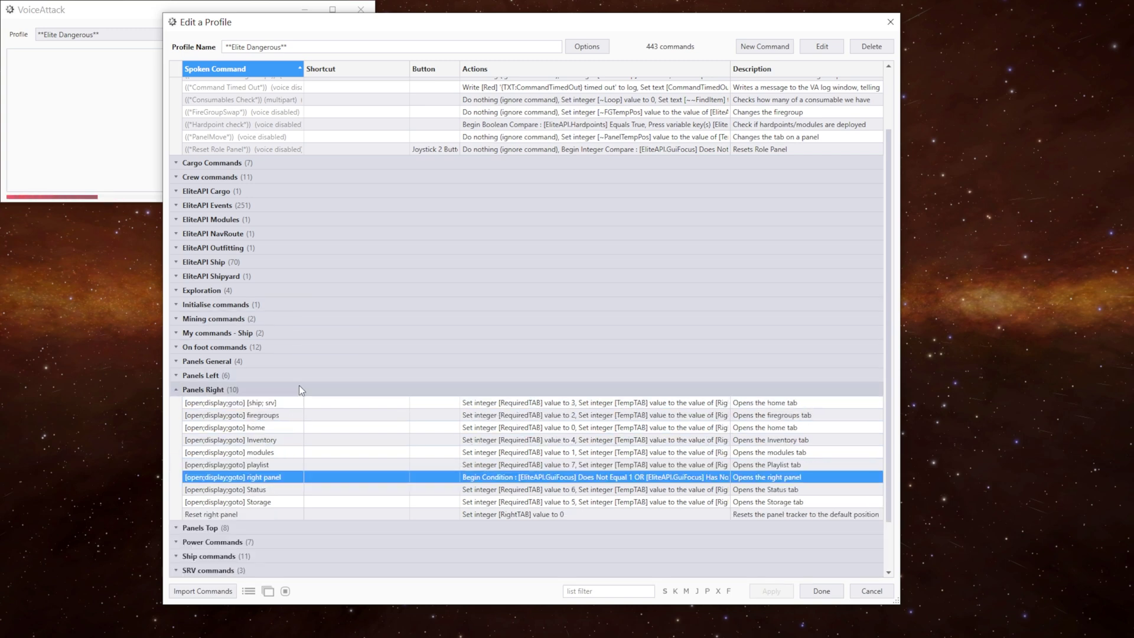
{"action": "left_click", "coordinate": [295, 391]}
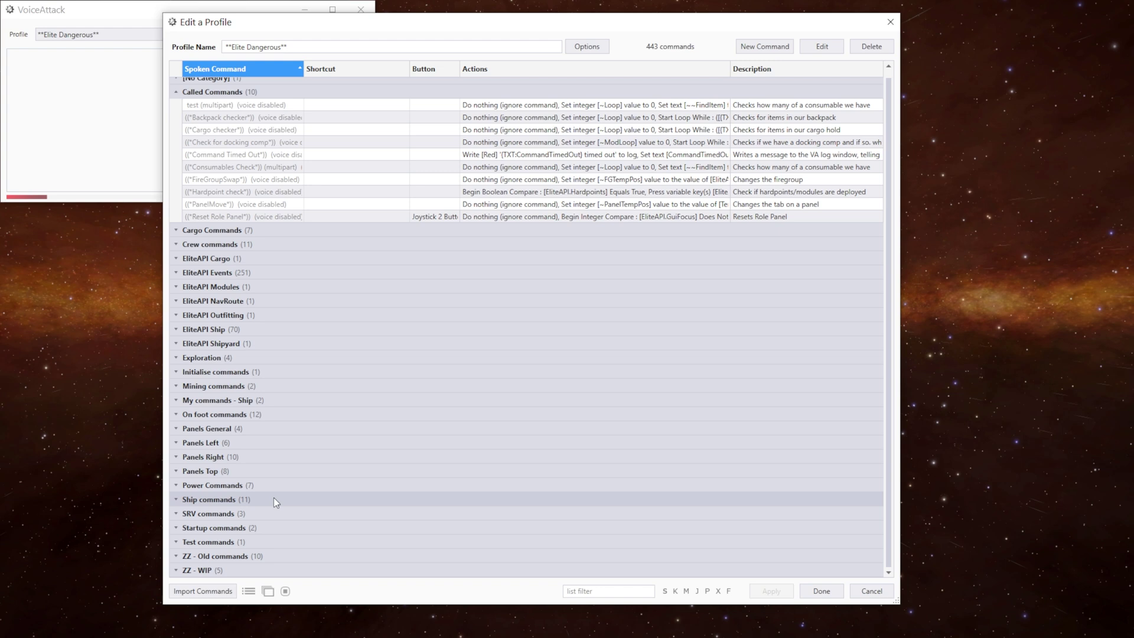
{"action": "scroll", "coordinate": [265, 523], "scroll_direction": "up", "scroll_amount": 1}
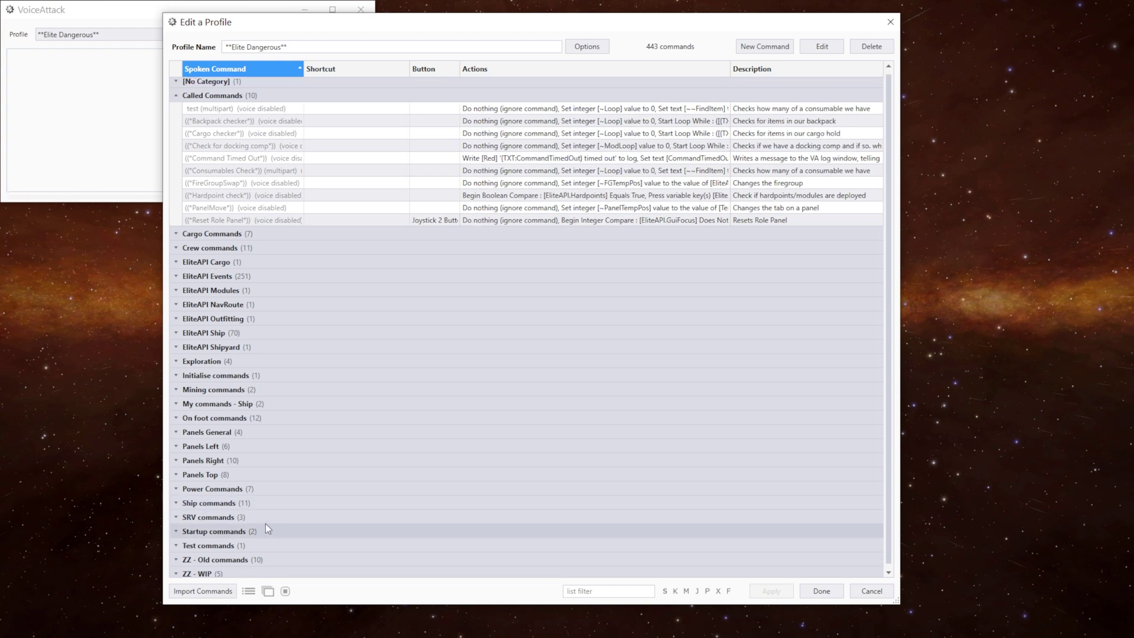
{"action": "left_click", "coordinate": [268, 531]}
{"action": "double_click", "coordinate": [248, 544]}
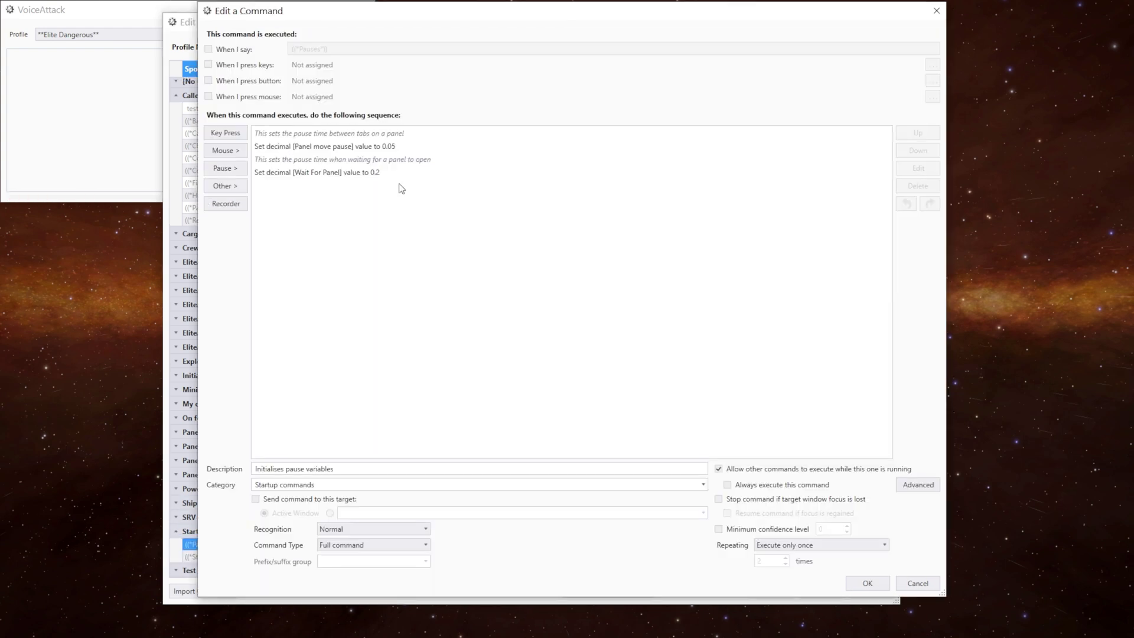
Review the Panel move pause and Wait For Panel settings, and check the command that runs on profile load, accepting both as they are.
{"action": "left_click", "coordinate": [435, 146]}
{"action": "left_click", "coordinate": [433, 160]}
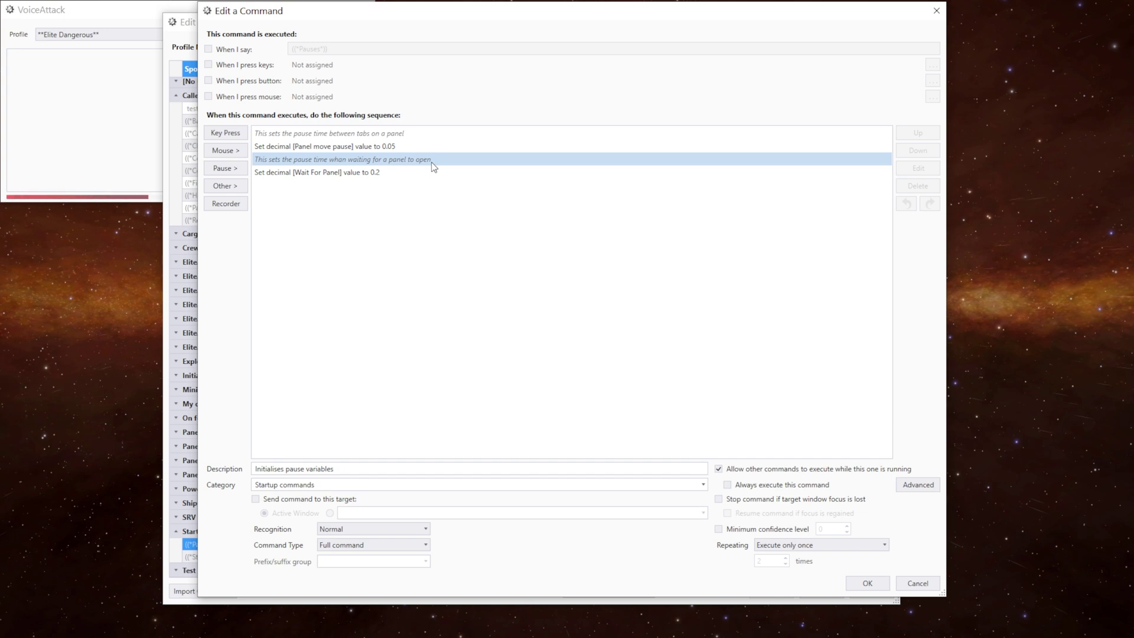
{"action": "left_click", "coordinate": [433, 145]}
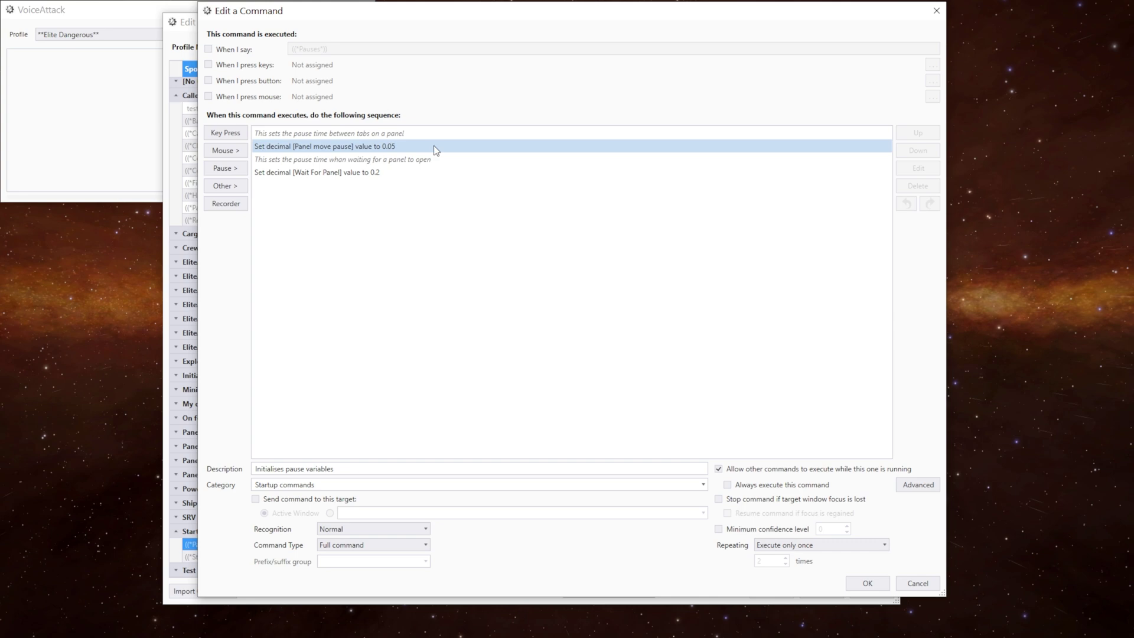
{"action": "left_click", "coordinate": [866, 584]}
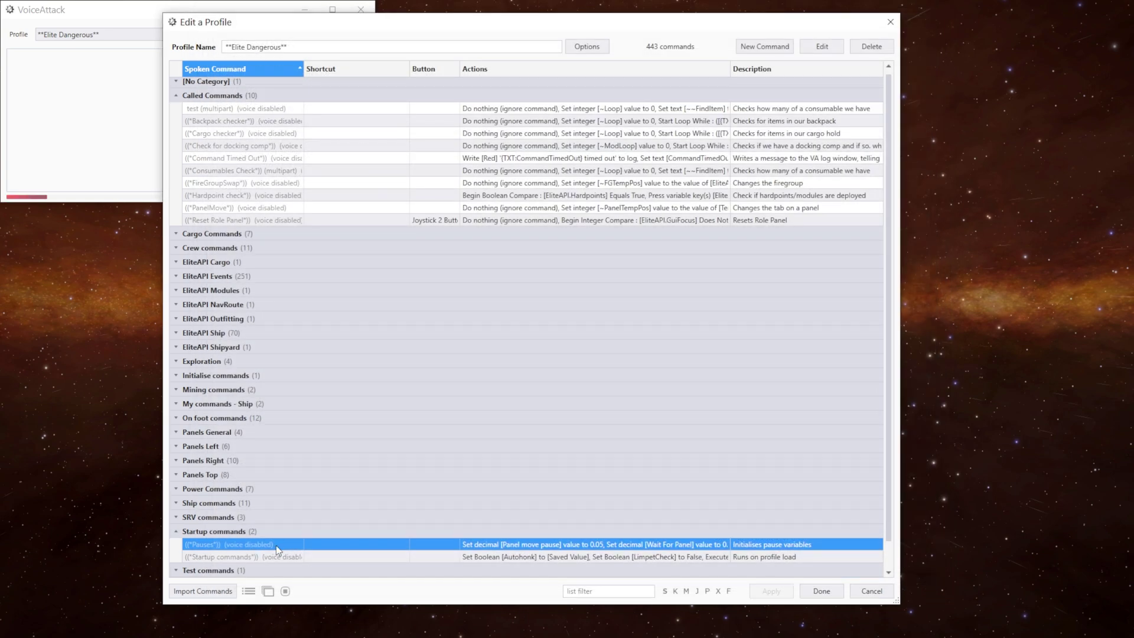
{"action": "double_click", "coordinate": [274, 554]}
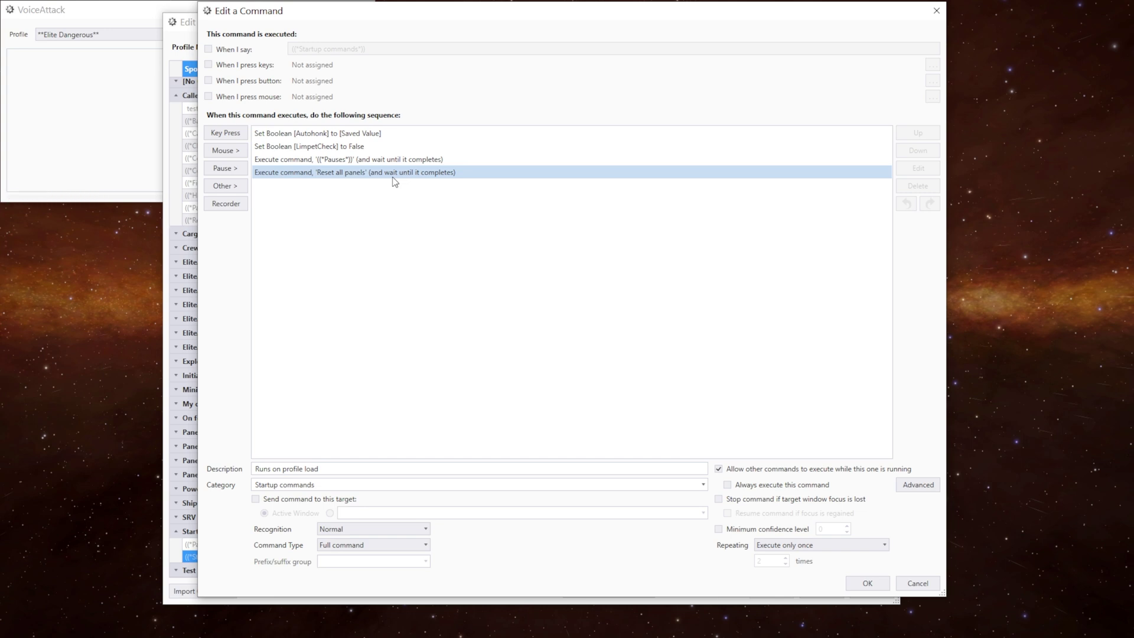
{"action": "left_click", "coordinate": [867, 582]}
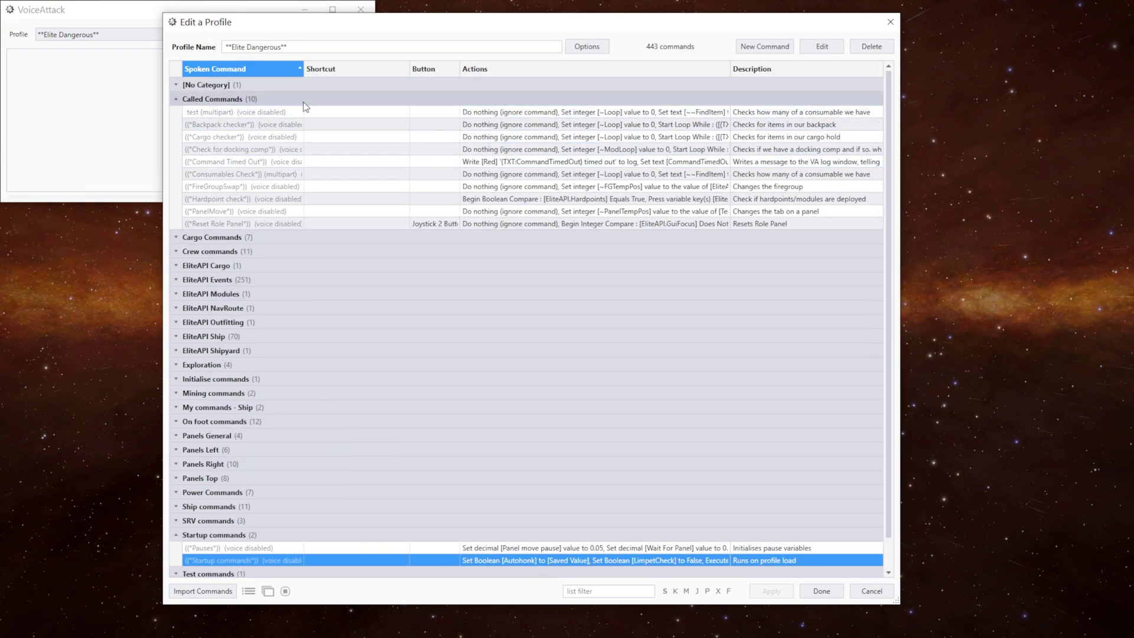
Expand the Panels Left category, review the left panel command's sequence, and cancel out of it.
{"action": "left_click", "coordinate": [261, 448]}
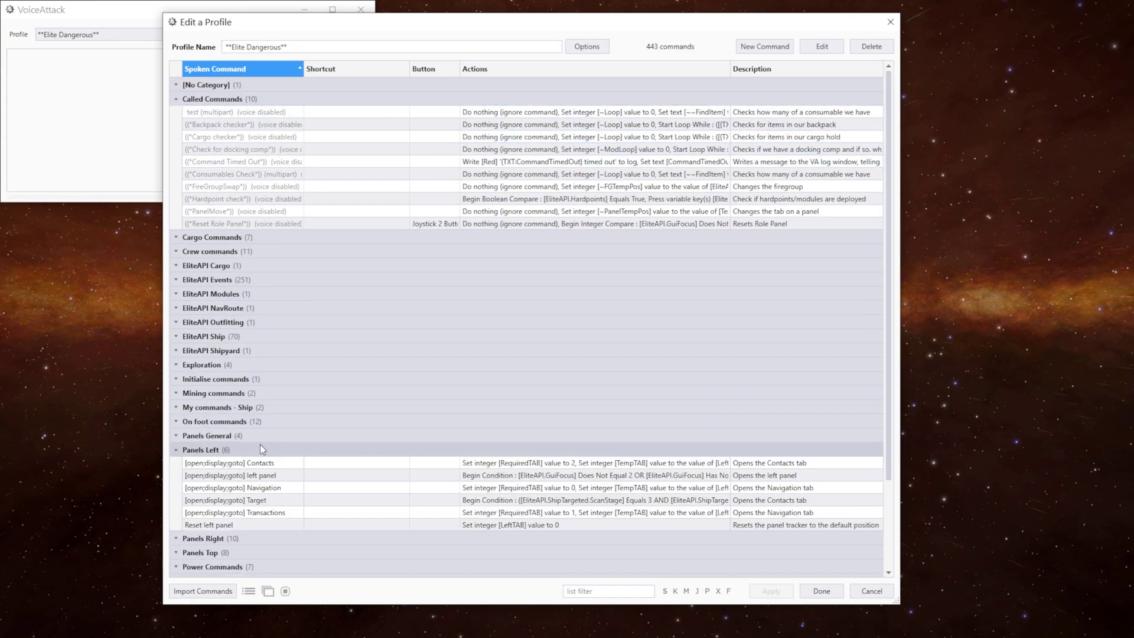
{"action": "left_click", "coordinate": [308, 476]}
{"action": "double_click", "coordinate": [309, 476]}
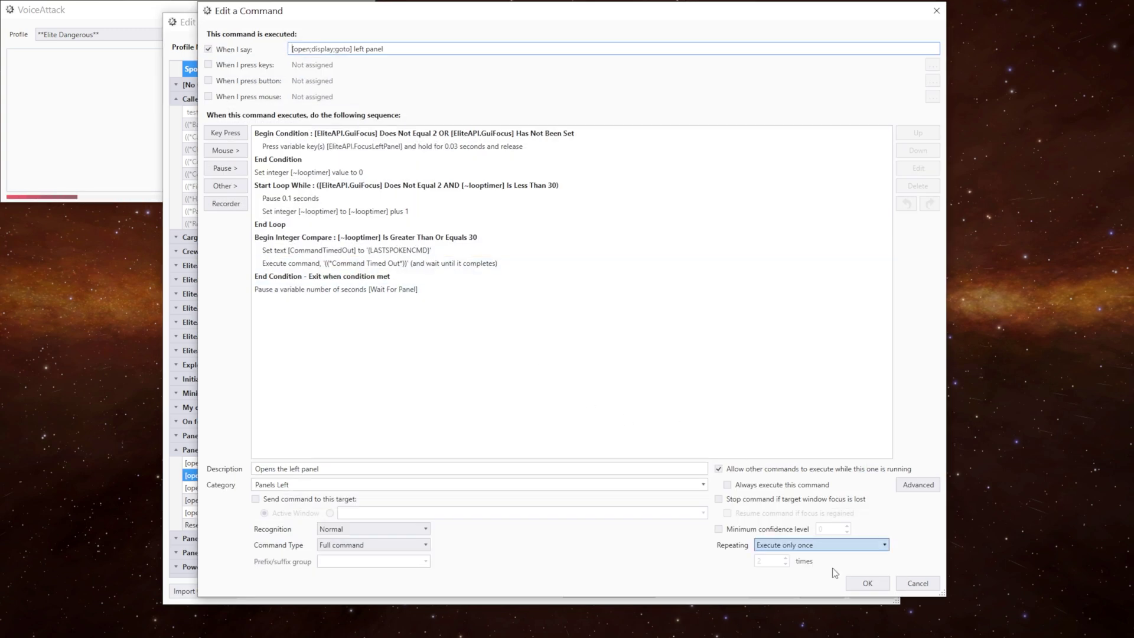
{"action": "left_click", "coordinate": [912, 583]}
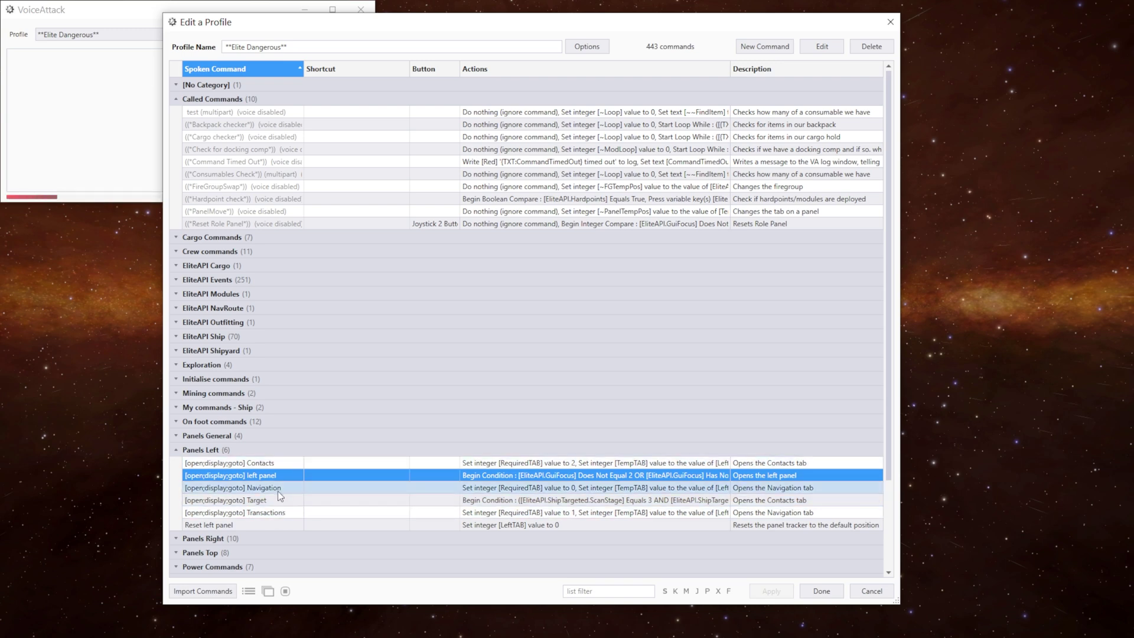
Examine the Navigation command's tab variables and called commands, compare them with the Contacts command, and accept both as they are.
{"action": "double_click", "coordinate": [295, 488]}
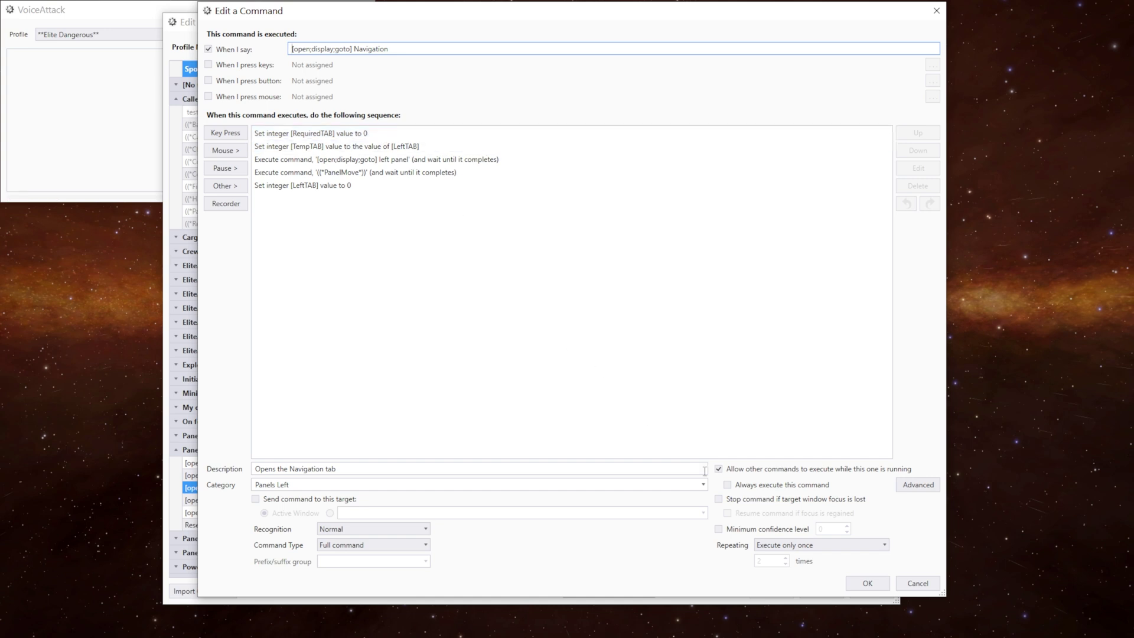
{"action": "left_click", "coordinate": [521, 152]}
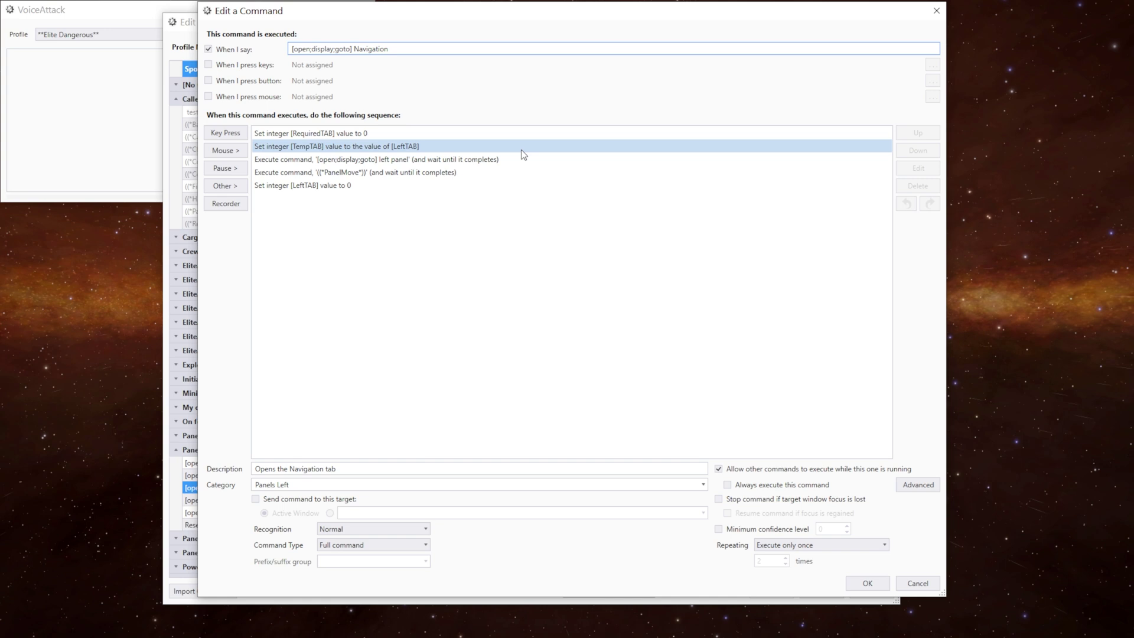
{"action": "left_click", "coordinate": [521, 155]}
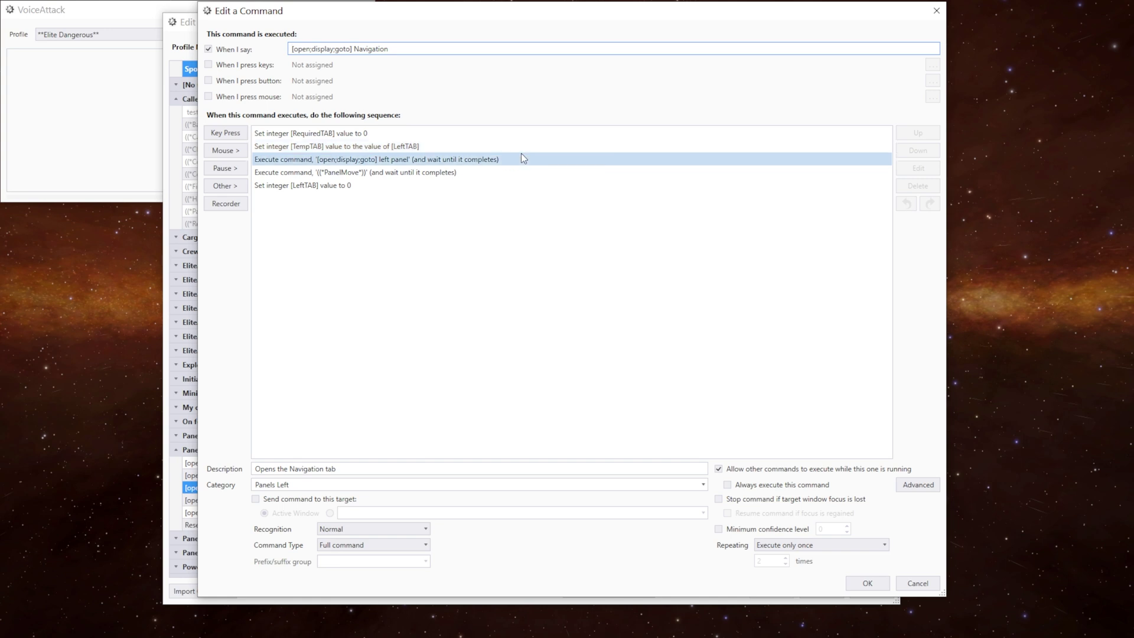
{"action": "left_click", "coordinate": [352, 167]}
{"action": "left_click", "coordinate": [354, 159]}
{"action": "left_click", "coordinate": [512, 171]}
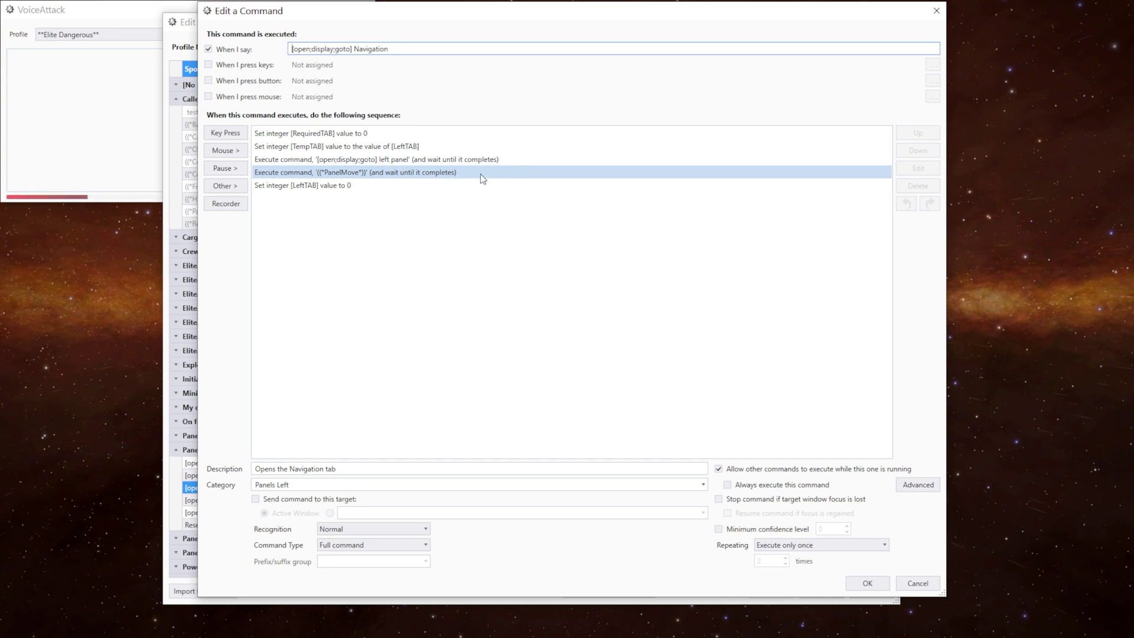
{"action": "left_click", "coordinate": [428, 185]}
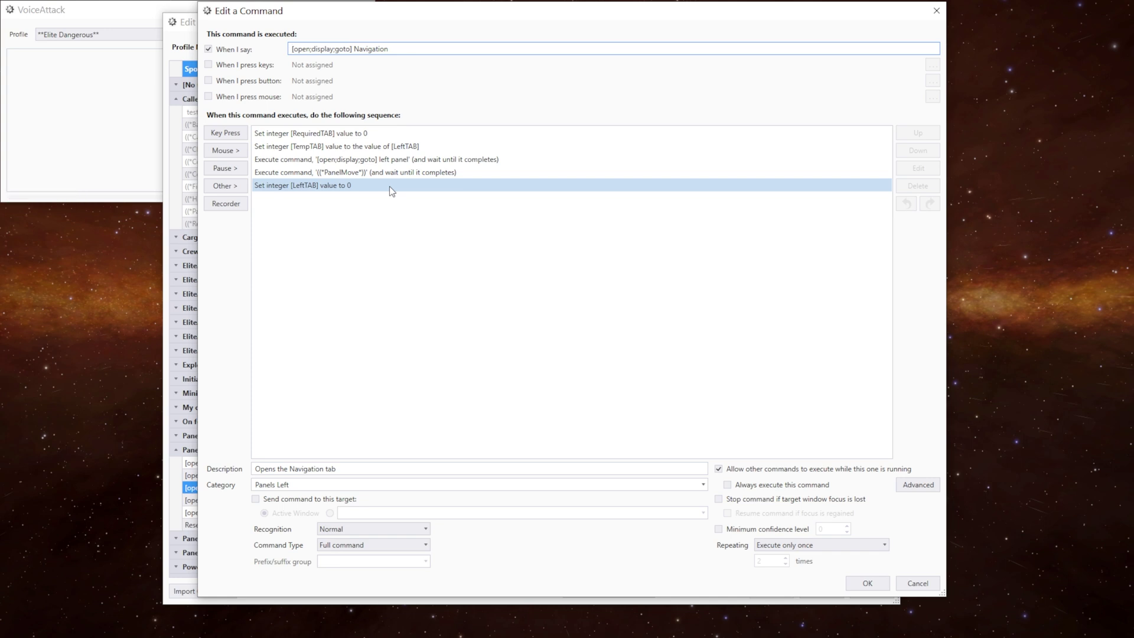
{"action": "left_click", "coordinate": [868, 582]}
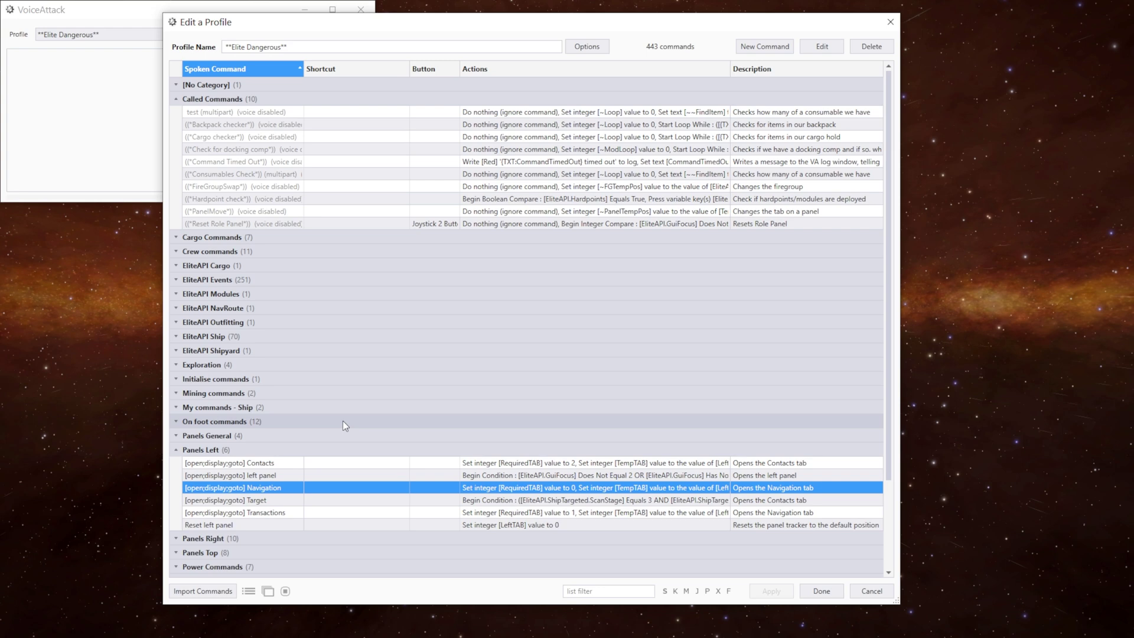
{"action": "double_click", "coordinate": [292, 463]}
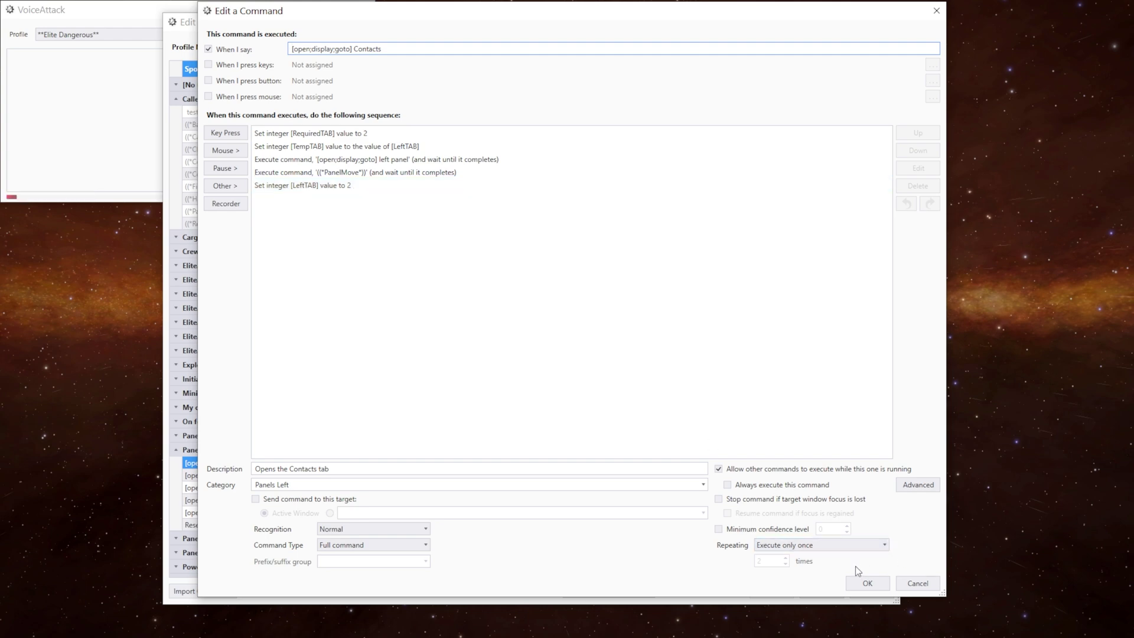
{"action": "left_click", "coordinate": [879, 585]}
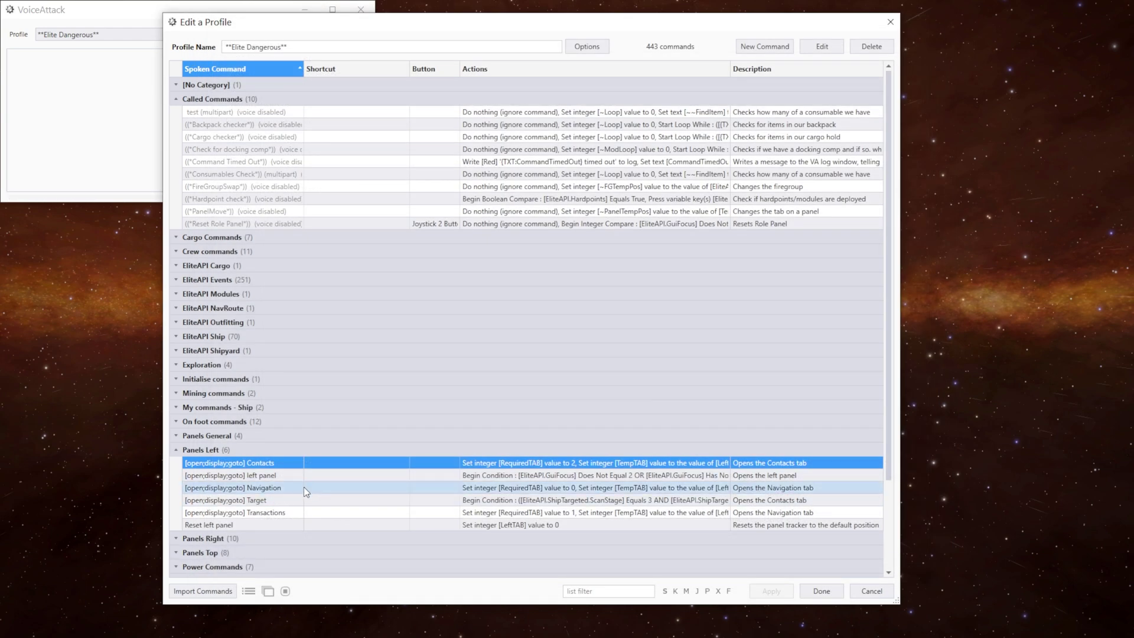
Examine the Target command's scan and lock condition and its actions, check the Transactions command, and accept both as they are.
{"action": "left_click", "coordinate": [274, 500]}
{"action": "double_click", "coordinate": [274, 500]}
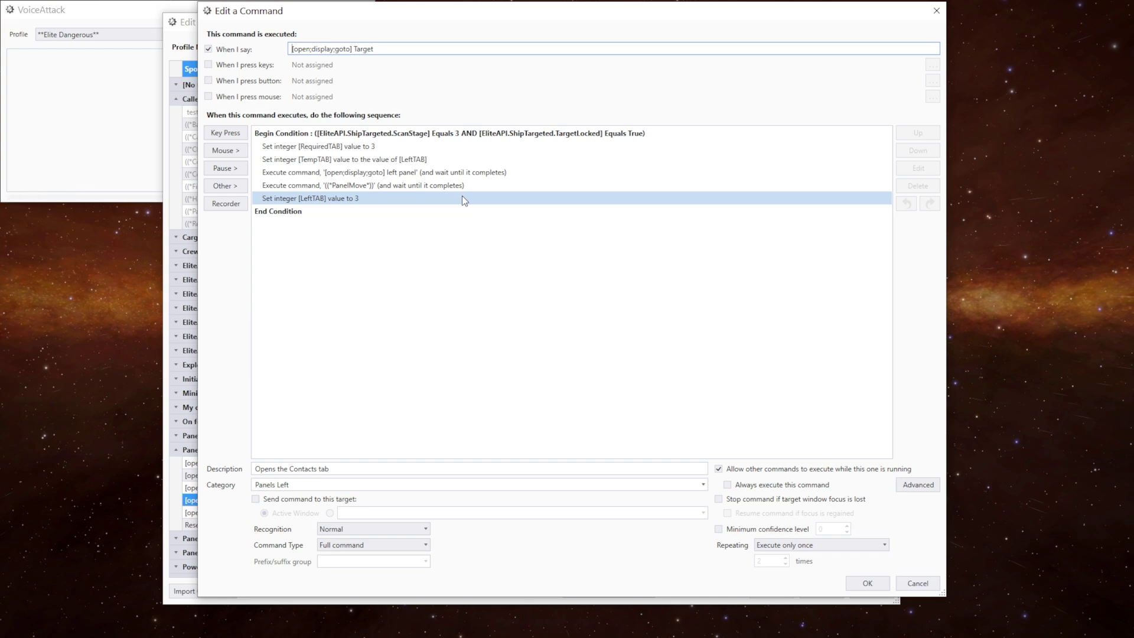
{"action": "left_click_drag", "start_coordinate": [462, 196], "coordinate": [480, 138]}
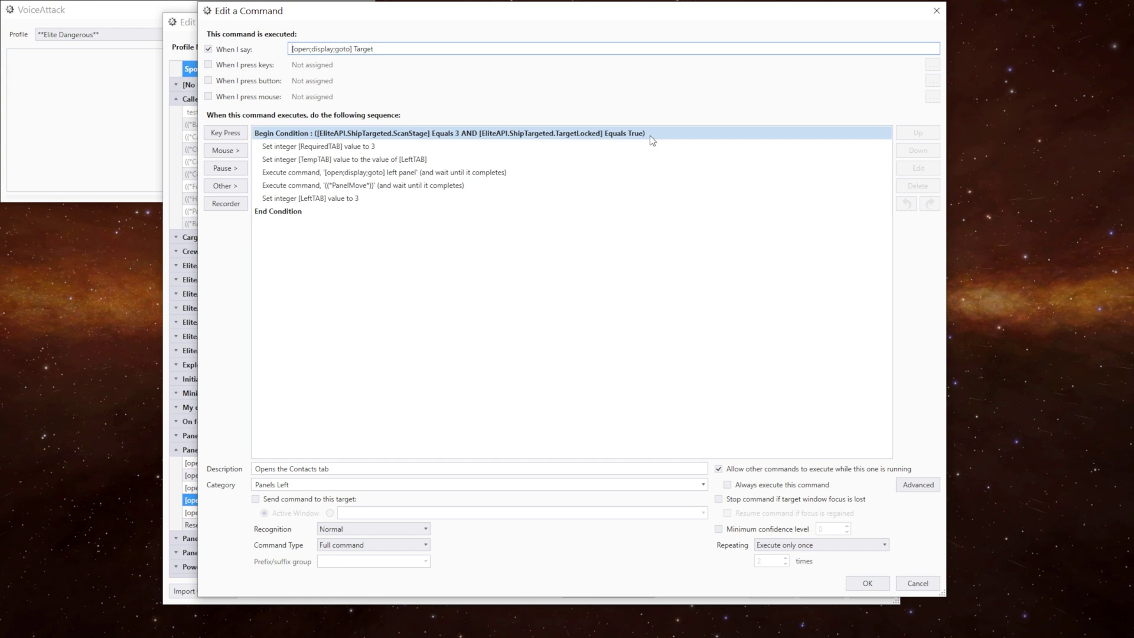
{"action": "left_click", "coordinate": [601, 155]}
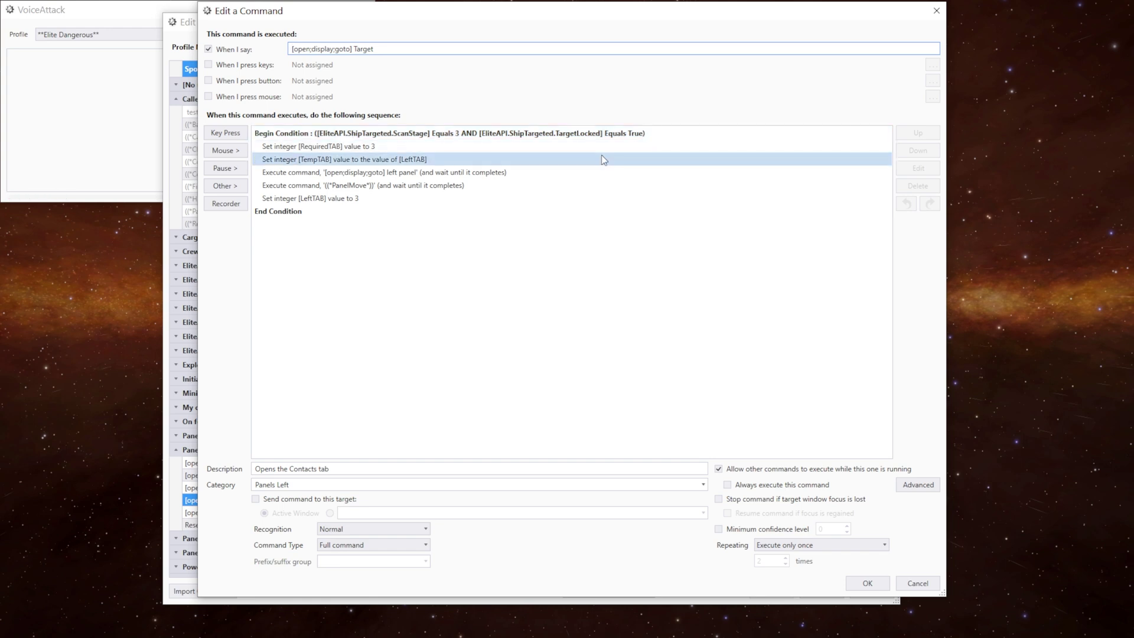
{"action": "left_click", "coordinate": [561, 150]}
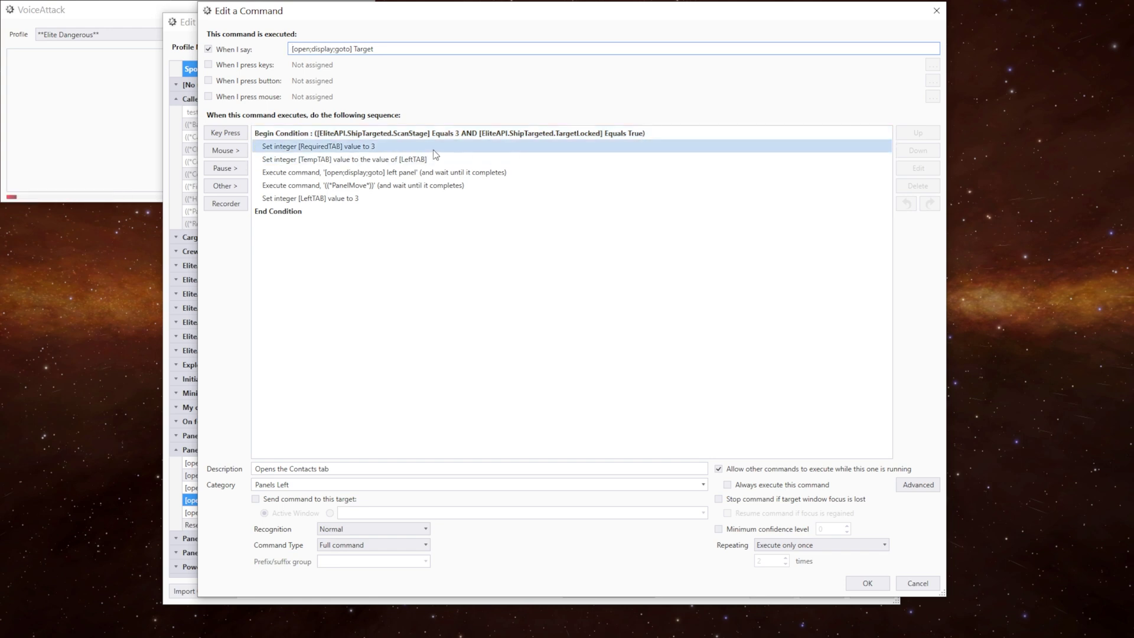
{"action": "left_click", "coordinate": [432, 160]}
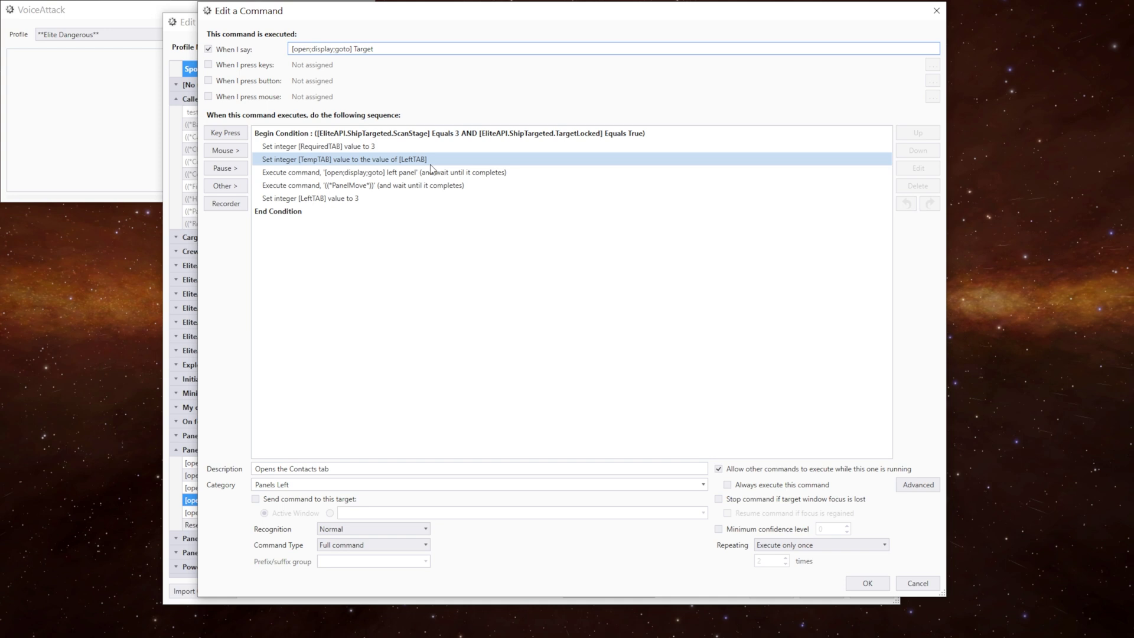
{"action": "left_click", "coordinate": [432, 171]}
{"action": "left_click", "coordinate": [432, 186]}
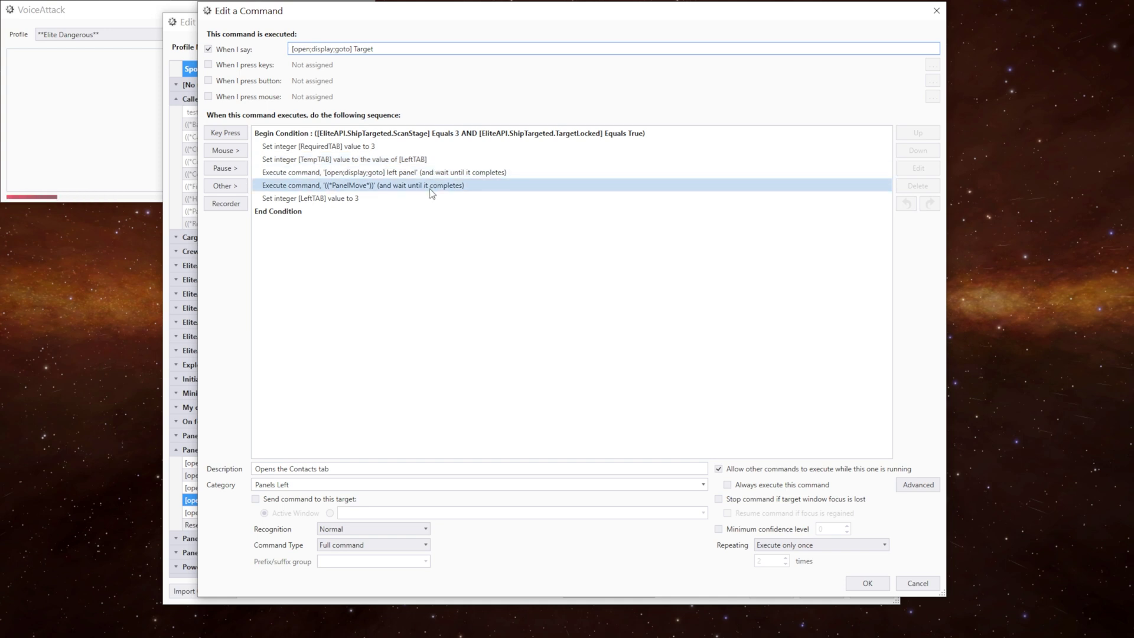
{"action": "left_click", "coordinate": [430, 198]}
{"action": "left_click", "coordinate": [634, 350]}
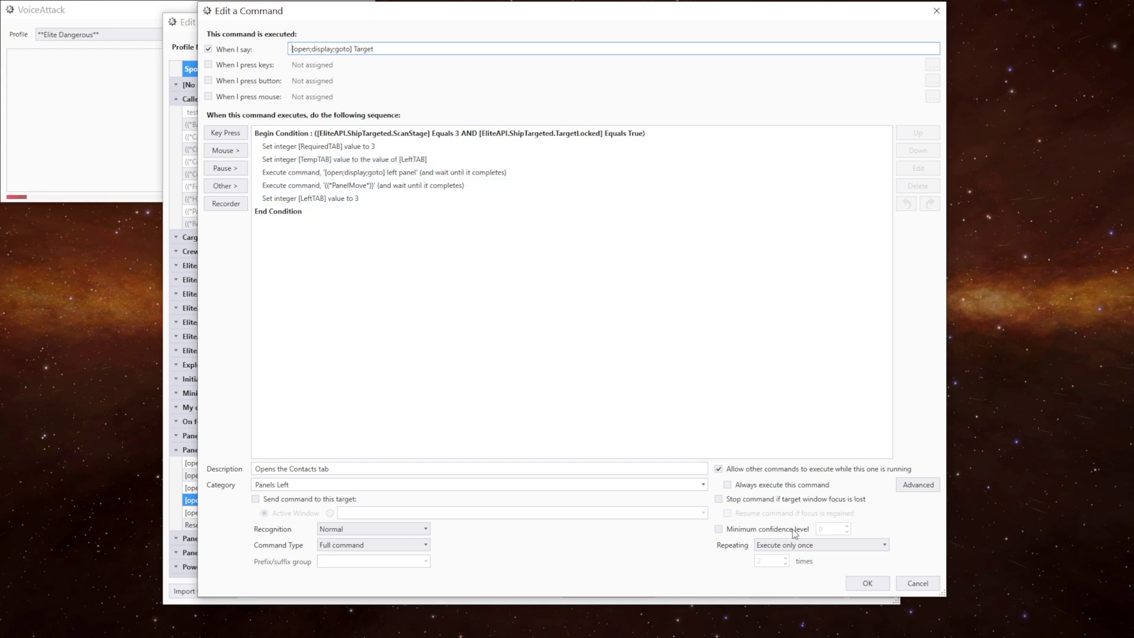
{"action": "left_click", "coordinate": [868, 582]}
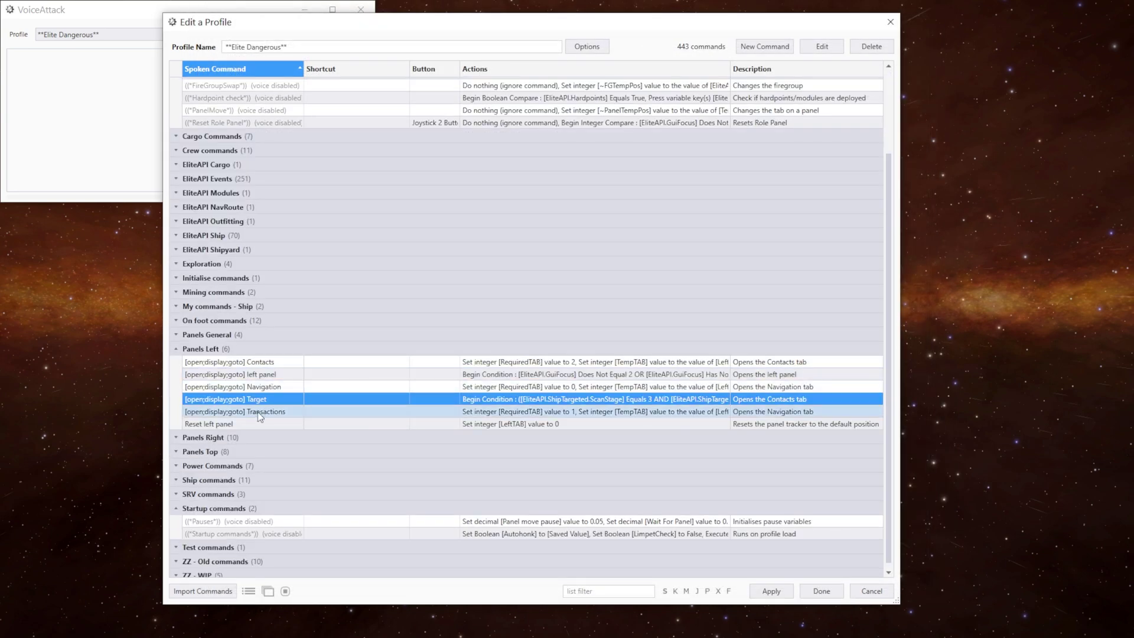
{"action": "double_click", "coordinate": [285, 412]}
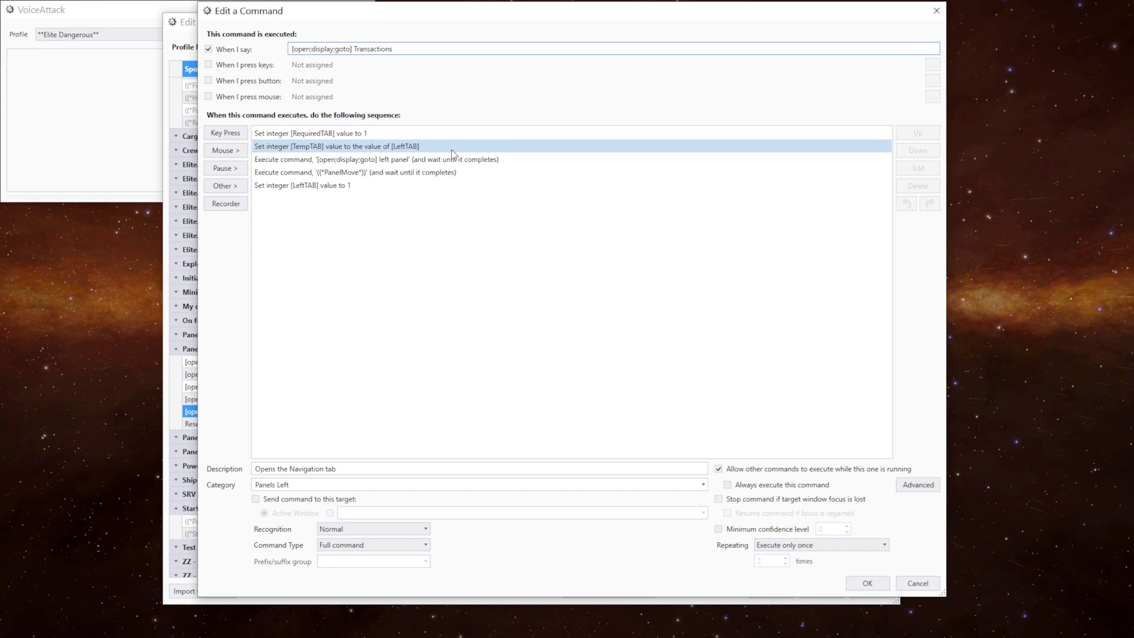
{"action": "left_click", "coordinate": [866, 584]}
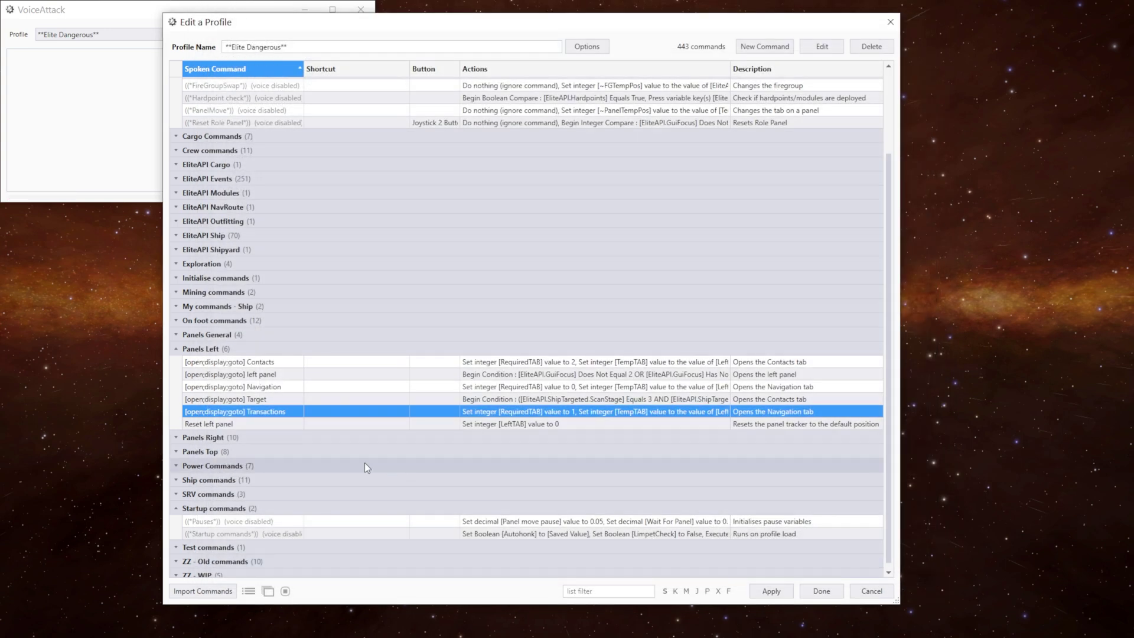
Collapse the Panels Left category, study the tab-counting and loop logic in the PanelMove called command, and close it.
{"action": "left_click", "coordinate": [261, 350]}
{"action": "scroll", "coordinate": [322, 338], "scroll_direction": "up", "scroll_amount": 1}
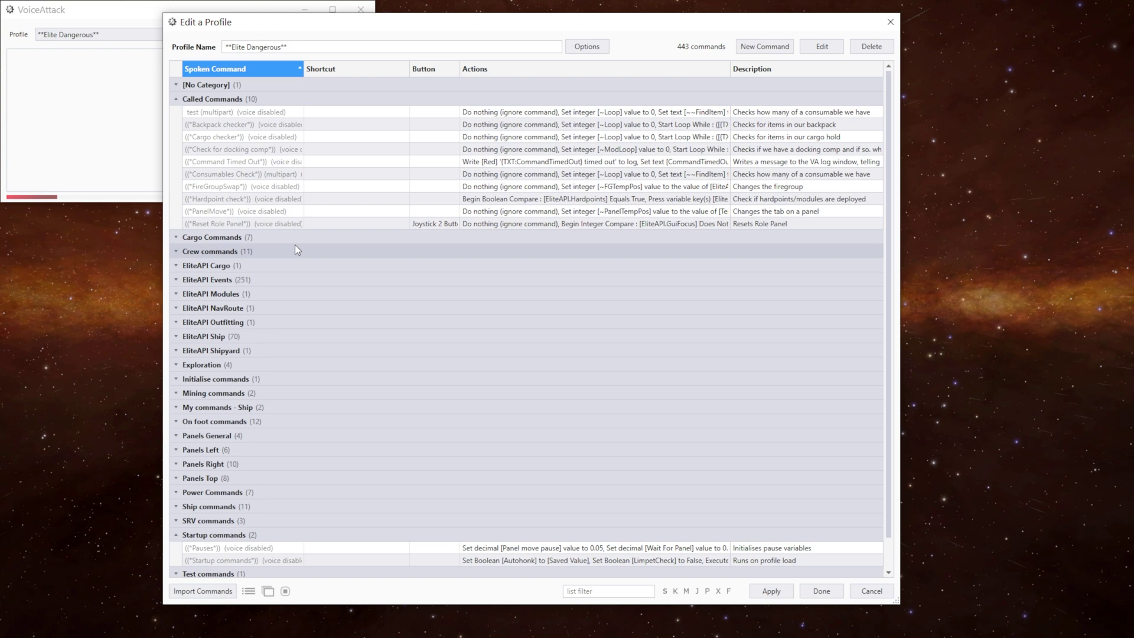
{"action": "double_click", "coordinate": [300, 211]}
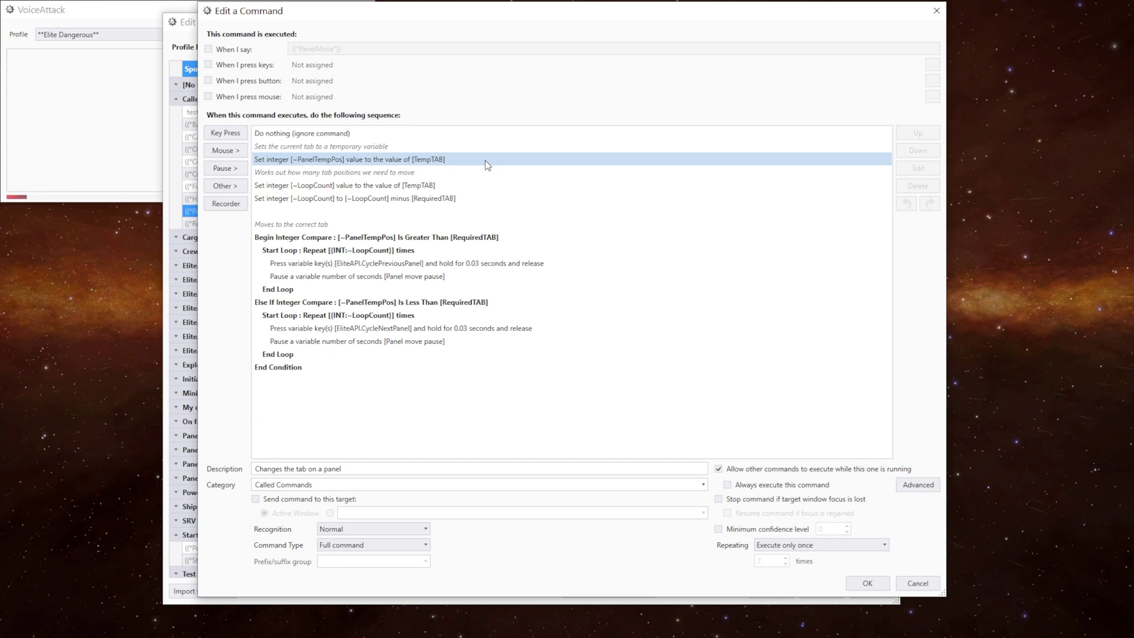
{"action": "key", "text": "Escape"}
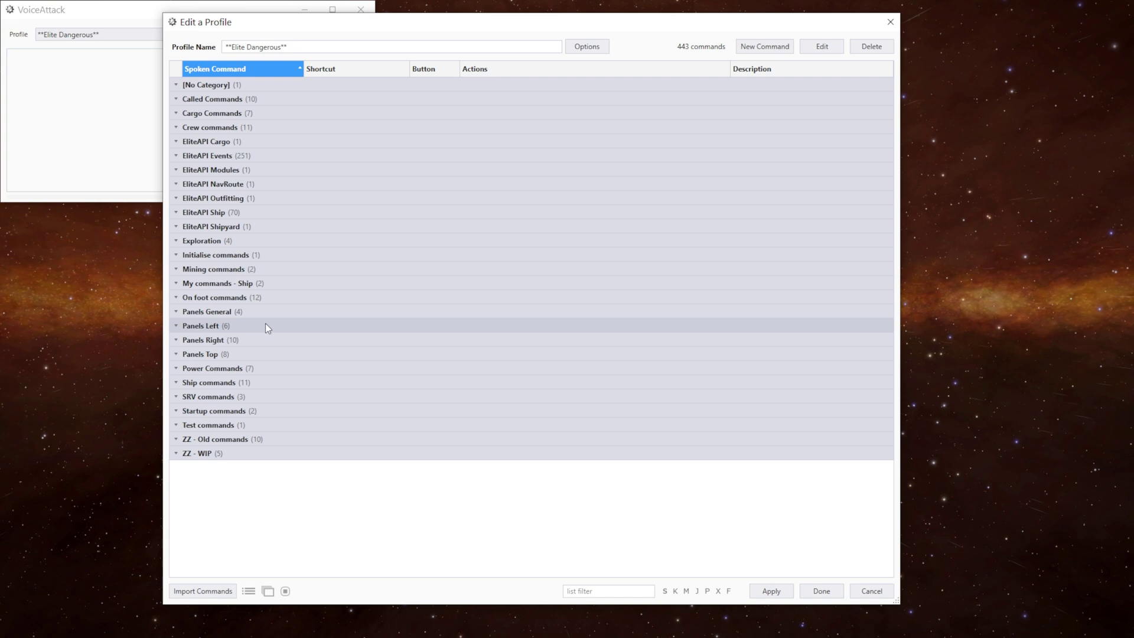
Reopen the Panels Left category, review the Reset left panel command's LeftTAB setting, and cancel out of the command.
{"action": "left_click", "coordinate": [242, 327]}
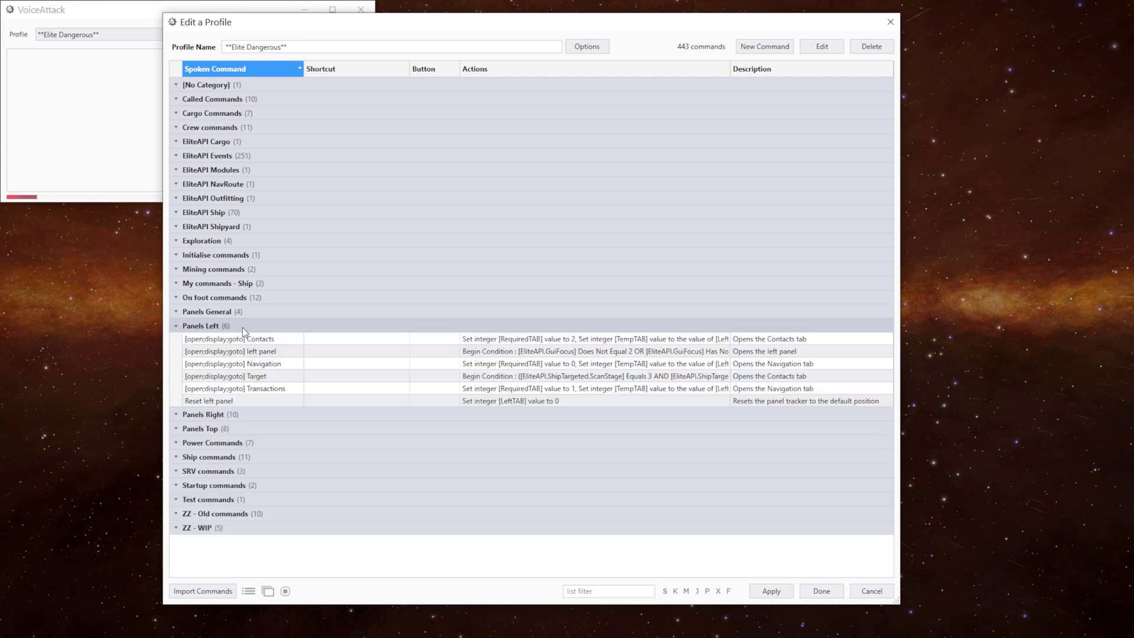
{"action": "double_click", "coordinate": [246, 400]}
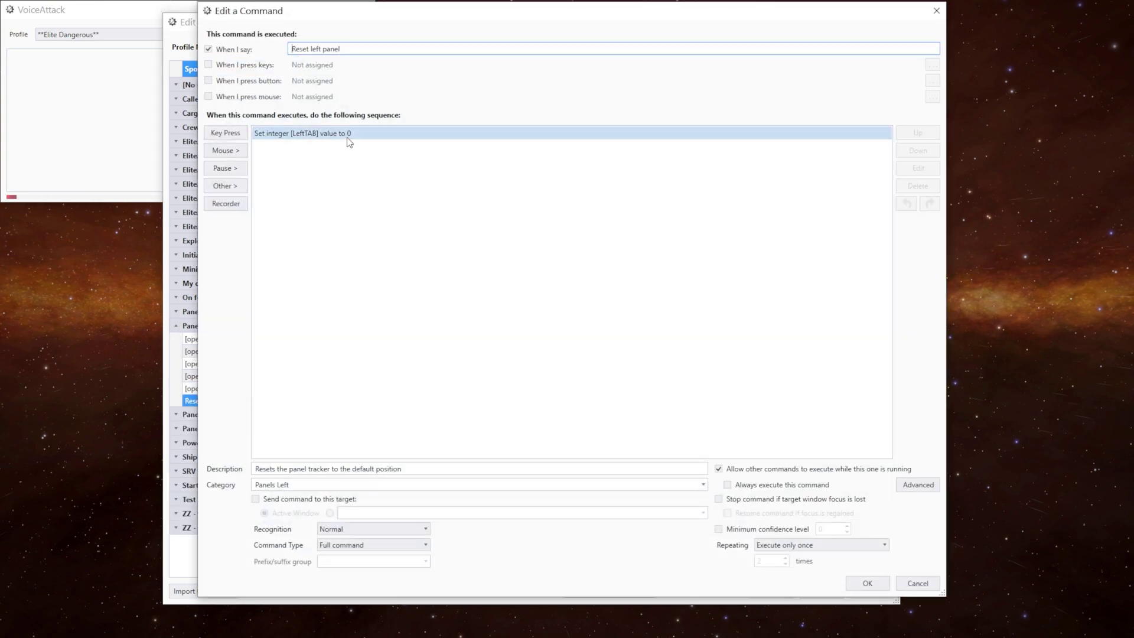
{"action": "double_click", "coordinate": [357, 138]}
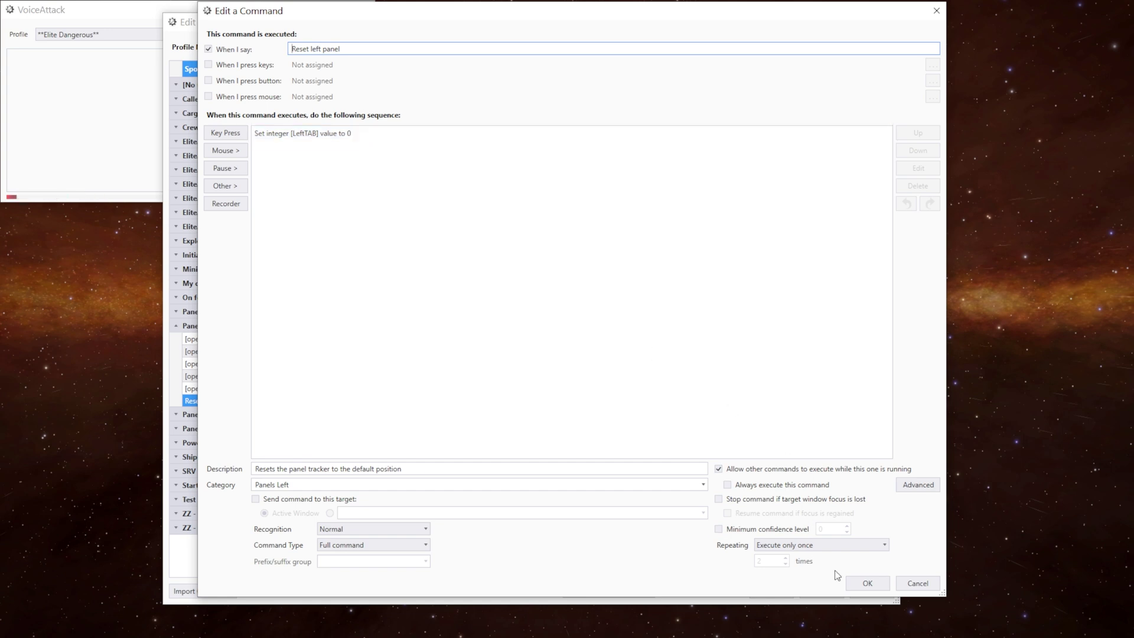
{"action": "left_click", "coordinate": [918, 583]}
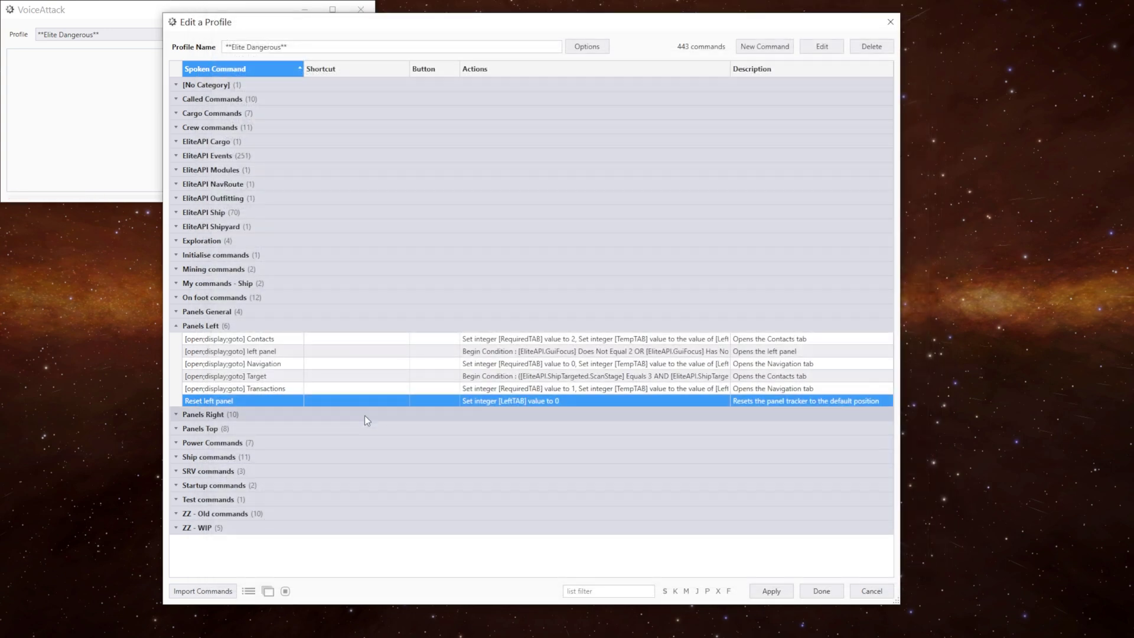
Collapse the Panels Left category and expand Panels Right to view its commands.
{"action": "left_click", "coordinate": [285, 325]}
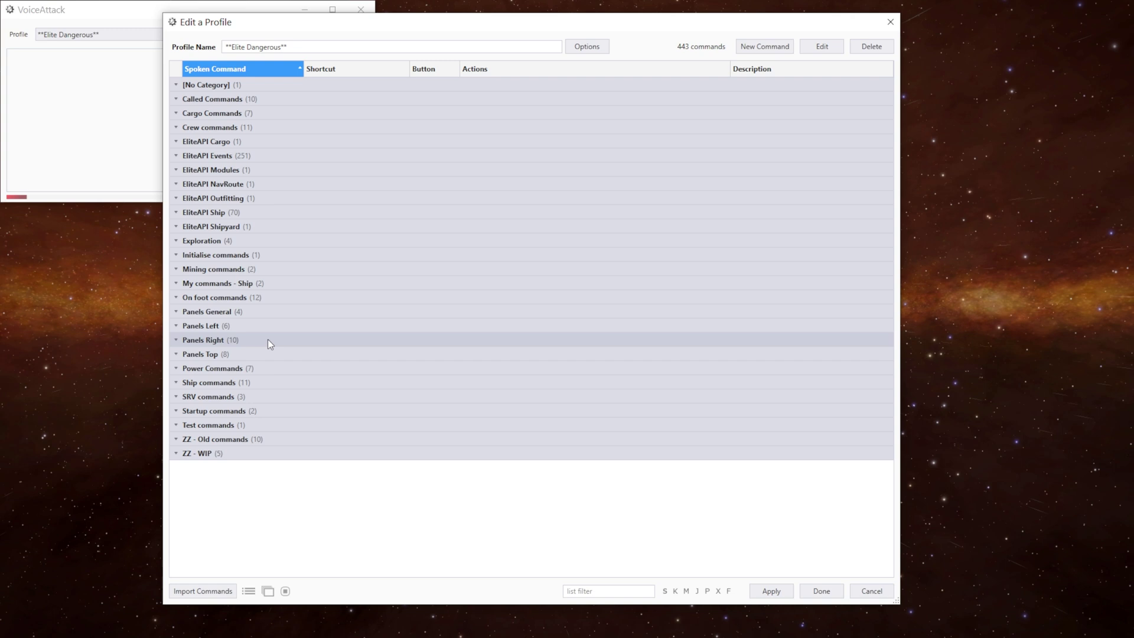
{"action": "left_click", "coordinate": [267, 340]}
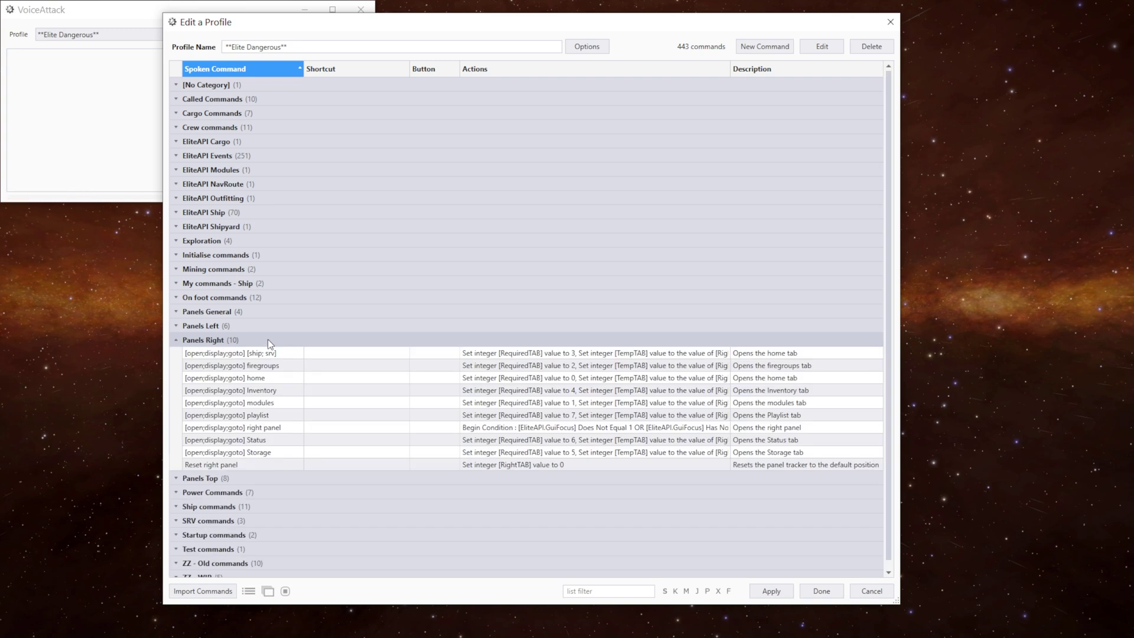
Collapse the Panels Right category, view the commands in Panels Top, and collapse that category too.
{"action": "left_click", "coordinate": [267, 340]}
{"action": "left_click", "coordinate": [267, 354]}
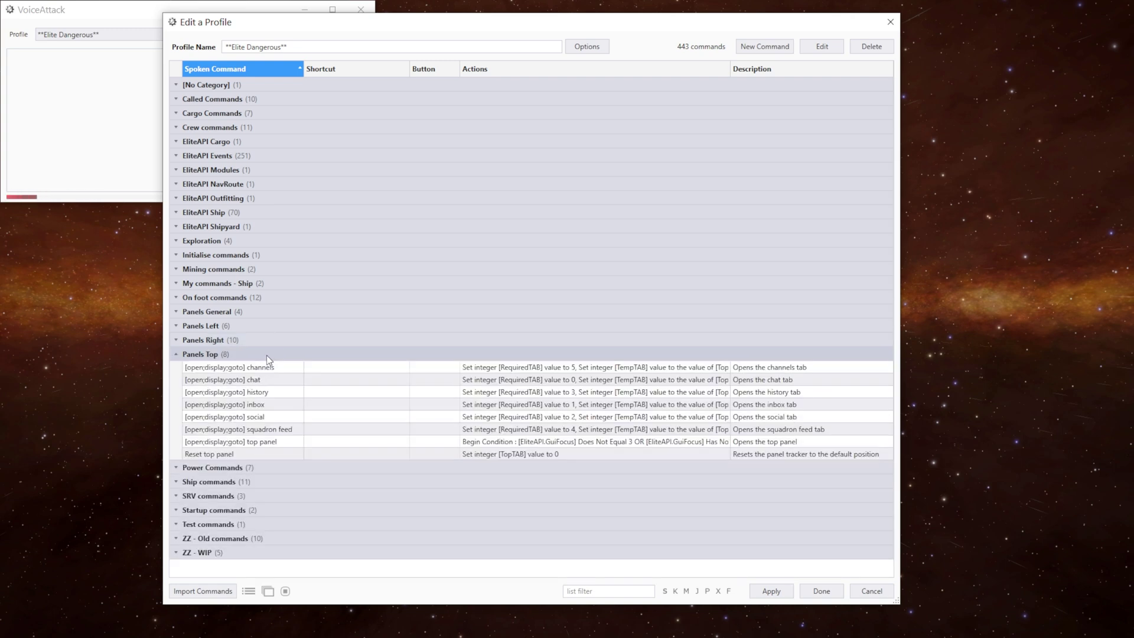
{"action": "left_click", "coordinate": [267, 356]}
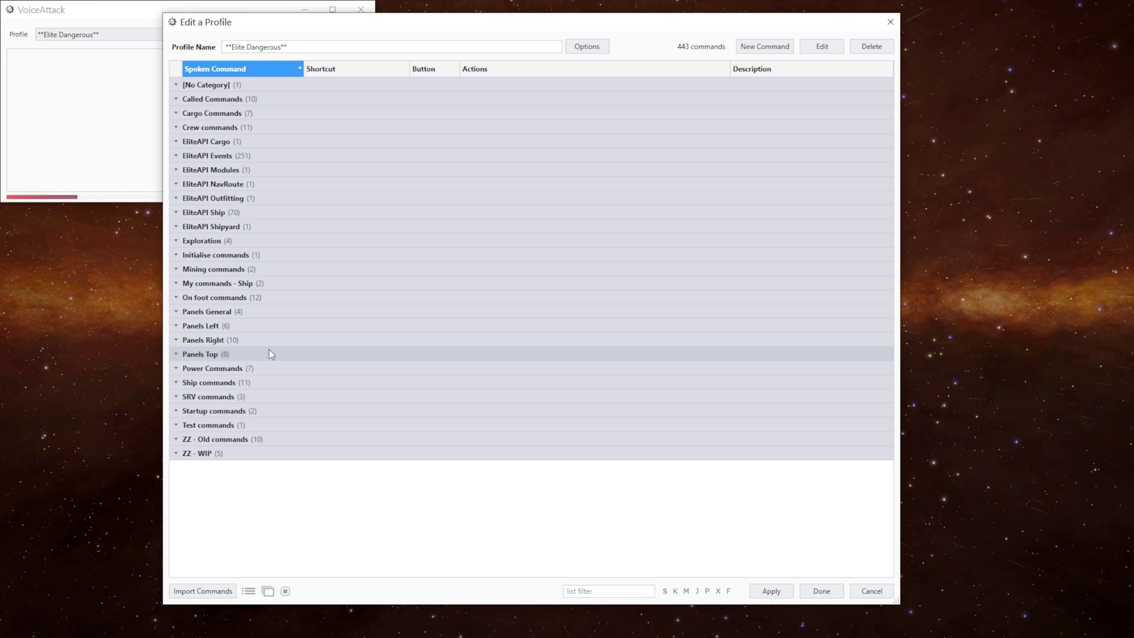
Expand the Panels General category, review the actions of the Reset all panels command, and cancel out of it.
{"action": "left_click", "coordinate": [274, 312]}
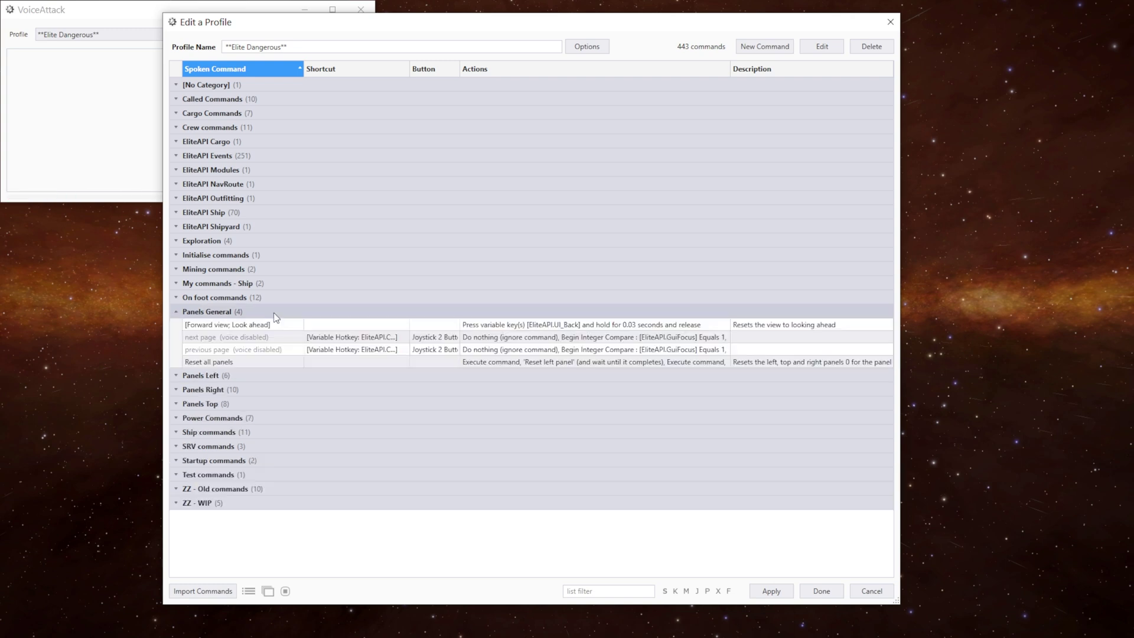
{"action": "double_click", "coordinate": [251, 361]}
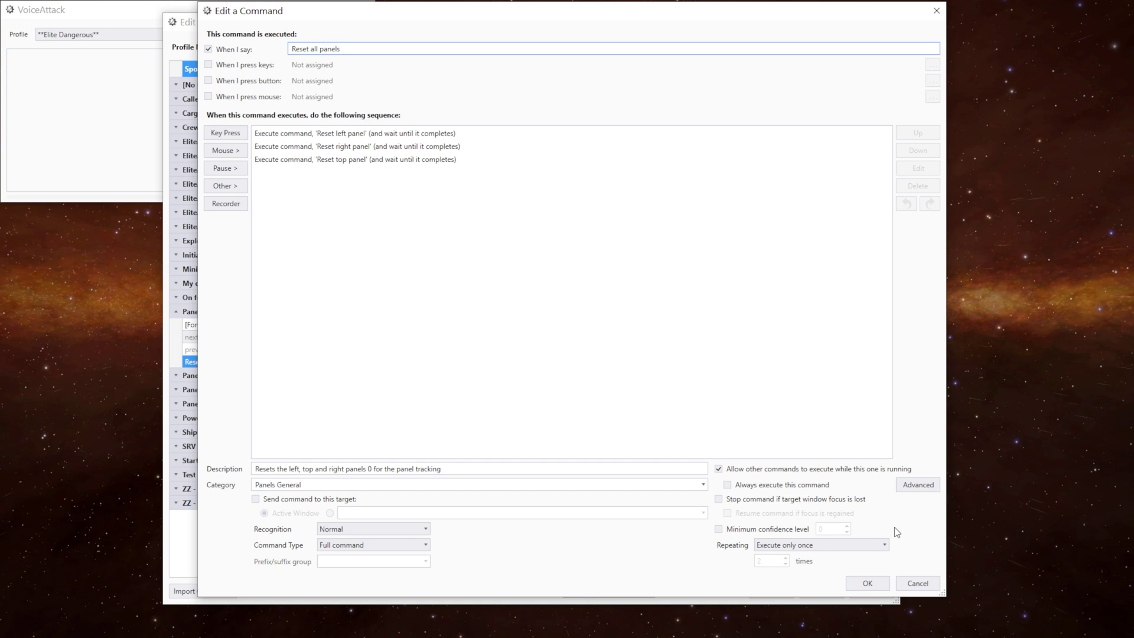
{"action": "left_click", "coordinate": [917, 583]}
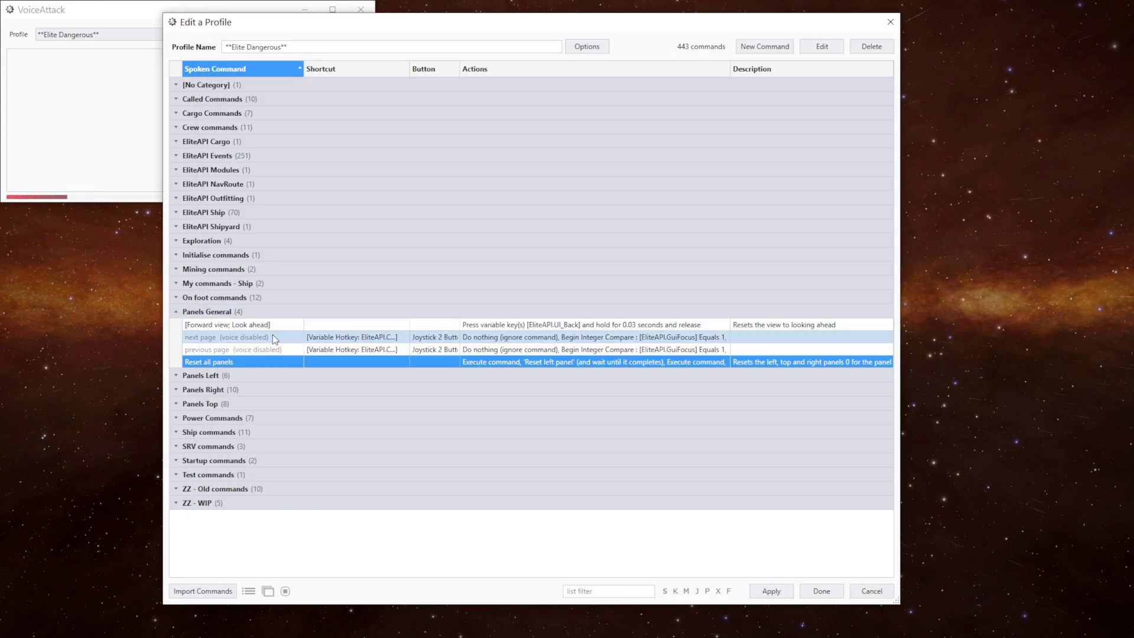
Review the key press action of the Forward view / Look ahead command and accept it as it is.
{"action": "left_click", "coordinate": [279, 328]}
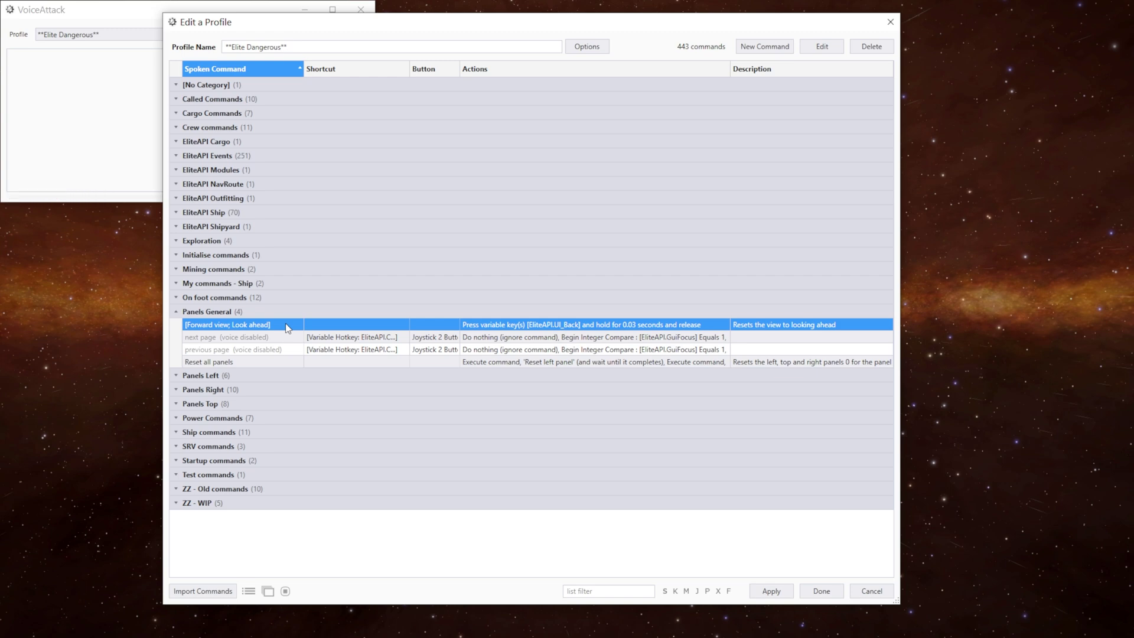
{"action": "double_click", "coordinate": [286, 325]}
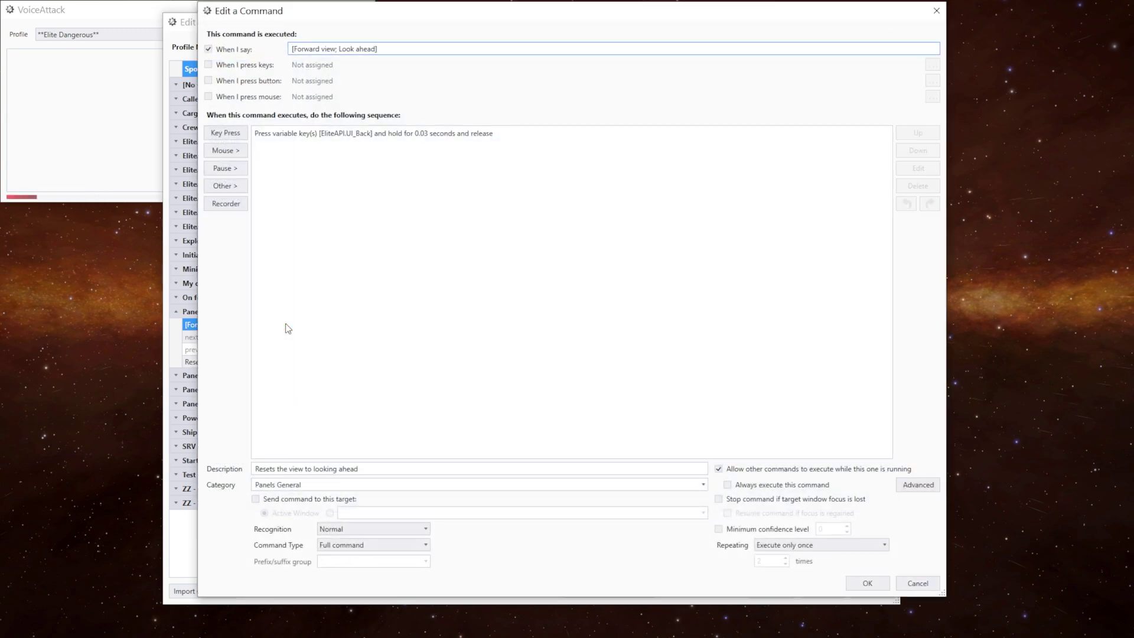
{"action": "left_click", "coordinate": [867, 583]}
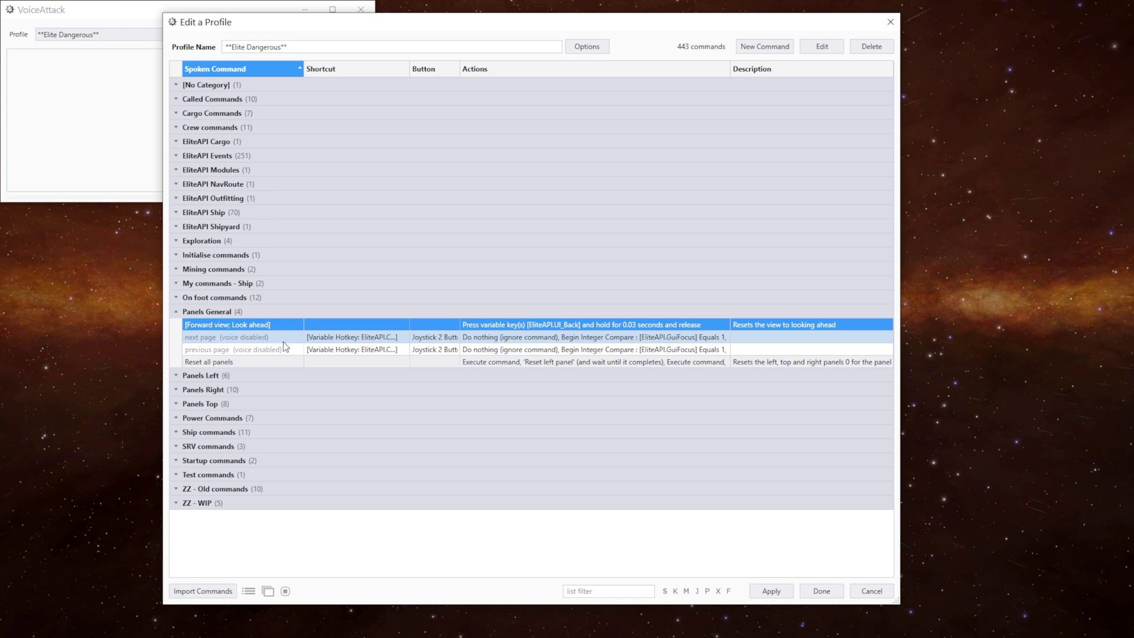
Open the next page command and examine its RightTAB counting and wrap-around condition for the right panel.
{"action": "double_click", "coordinate": [282, 337]}
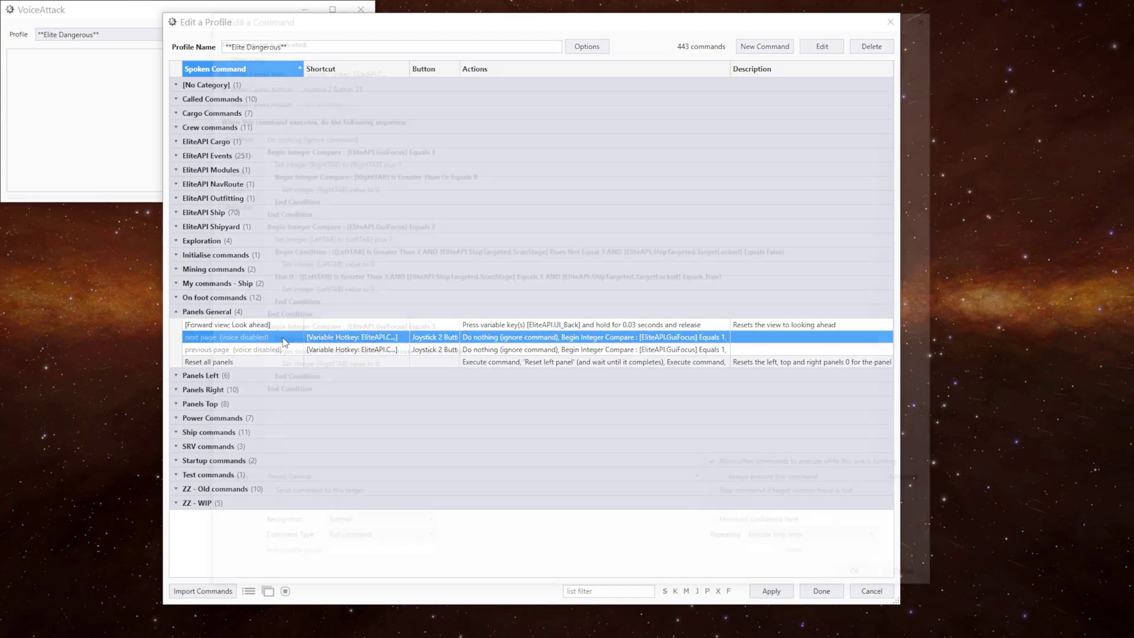
{"action": "left_click", "coordinate": [371, 238]}
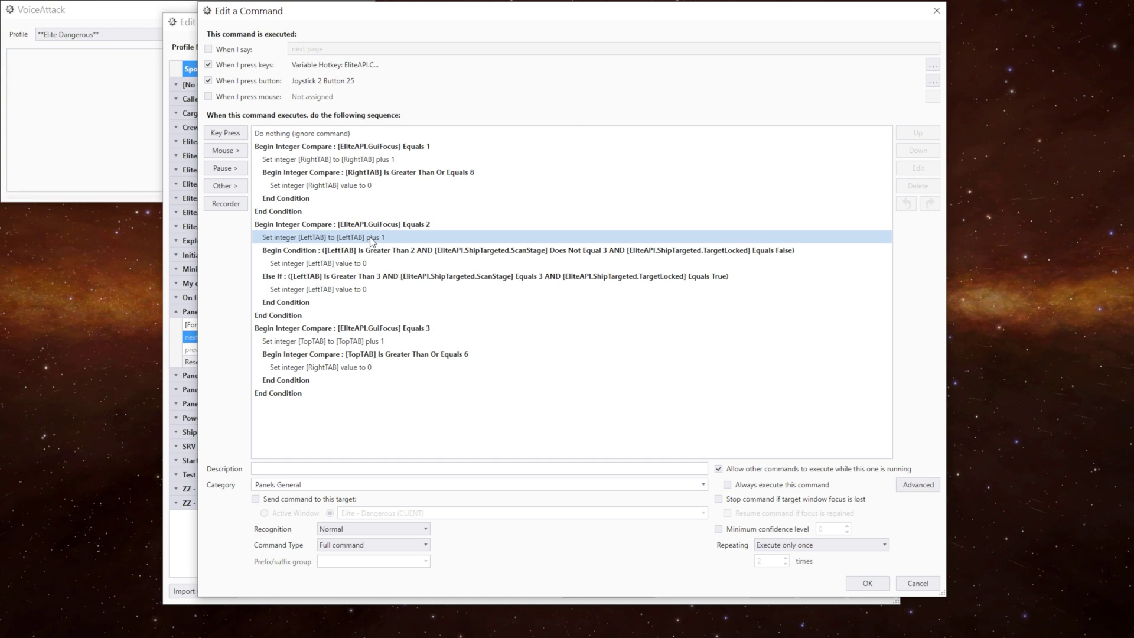
{"action": "left_click_drag", "start_coordinate": [371, 238], "coordinate": [459, 148]}
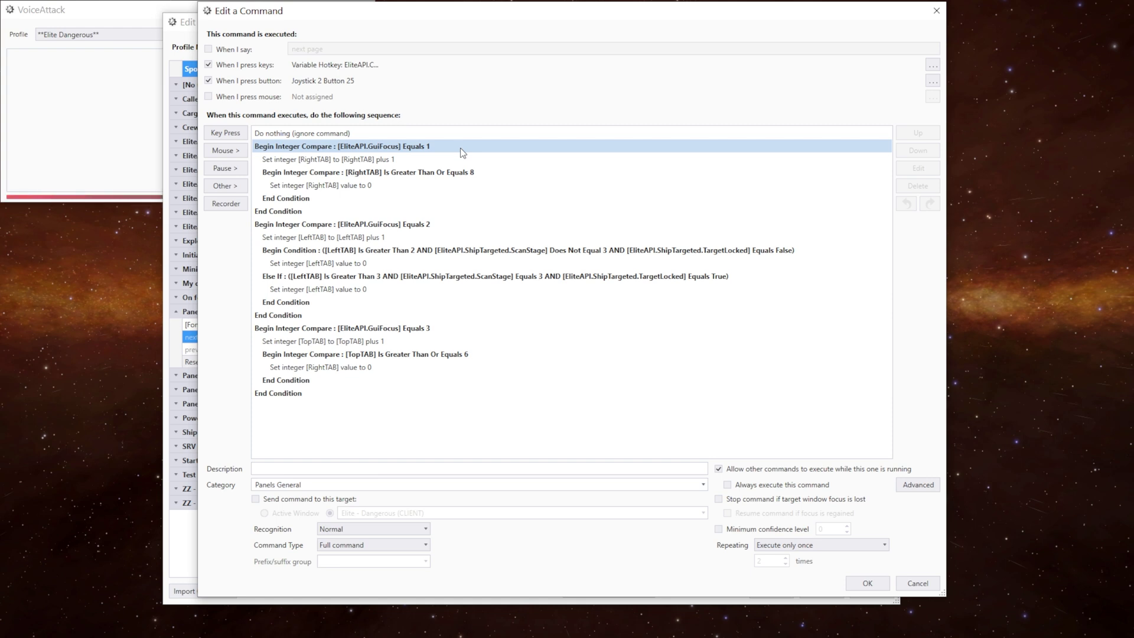
{"action": "left_click", "coordinate": [449, 158]}
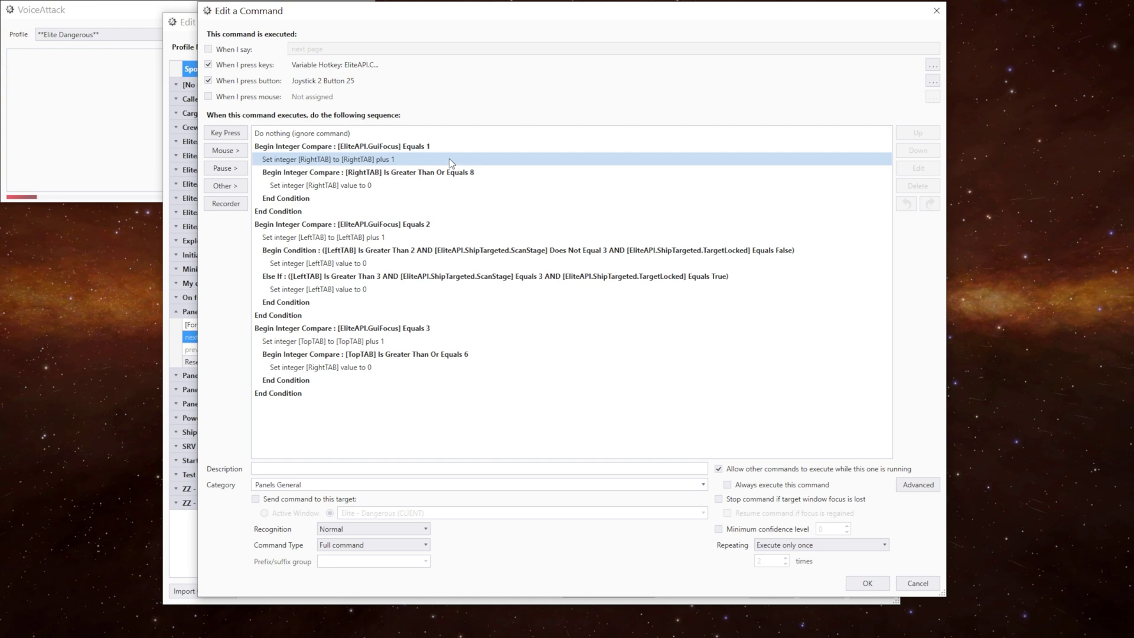
{"action": "left_click", "coordinate": [444, 172]}
{"action": "left_click", "coordinate": [439, 181]}
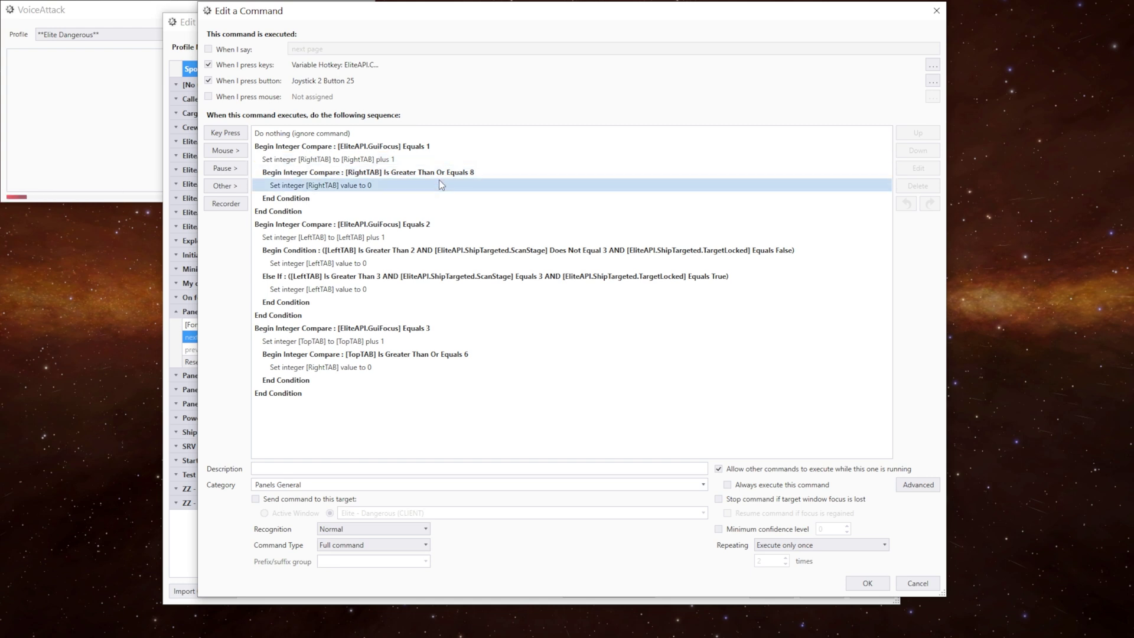
{"action": "left_click", "coordinate": [439, 174]}
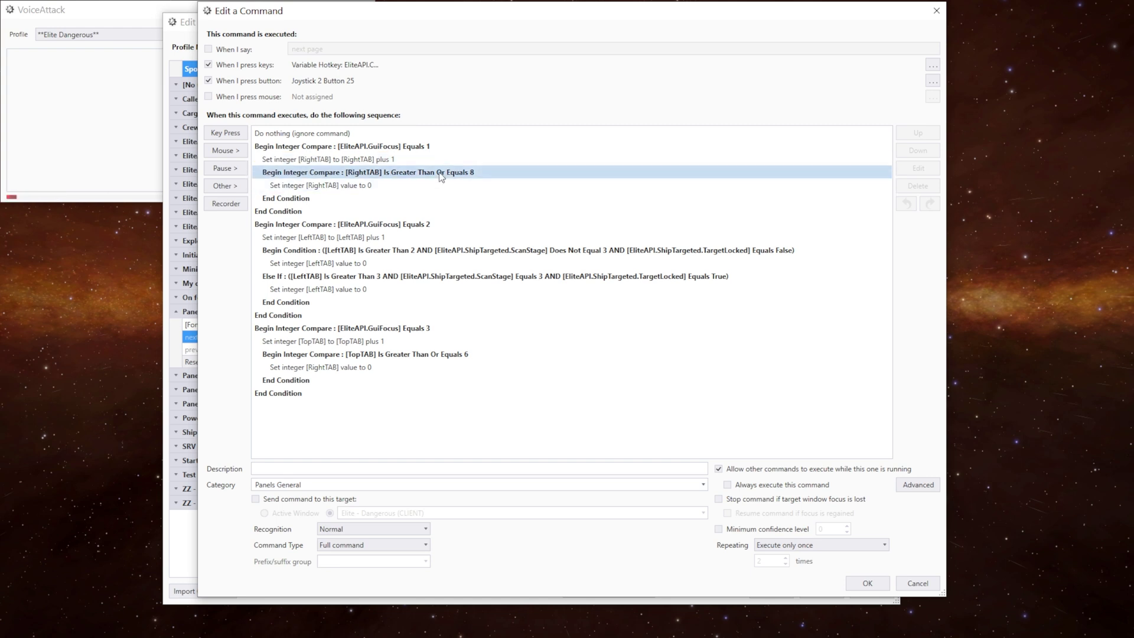
{"action": "left_click", "coordinate": [414, 187]}
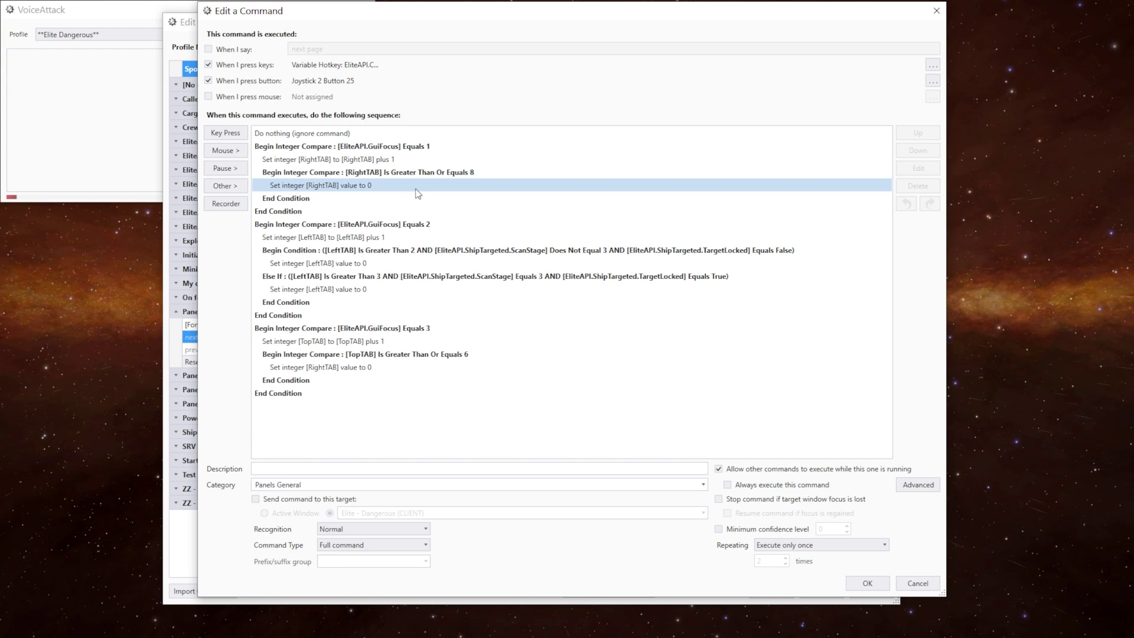
{"action": "left_click", "coordinate": [407, 199]}
{"action": "left_click", "coordinate": [397, 210]}
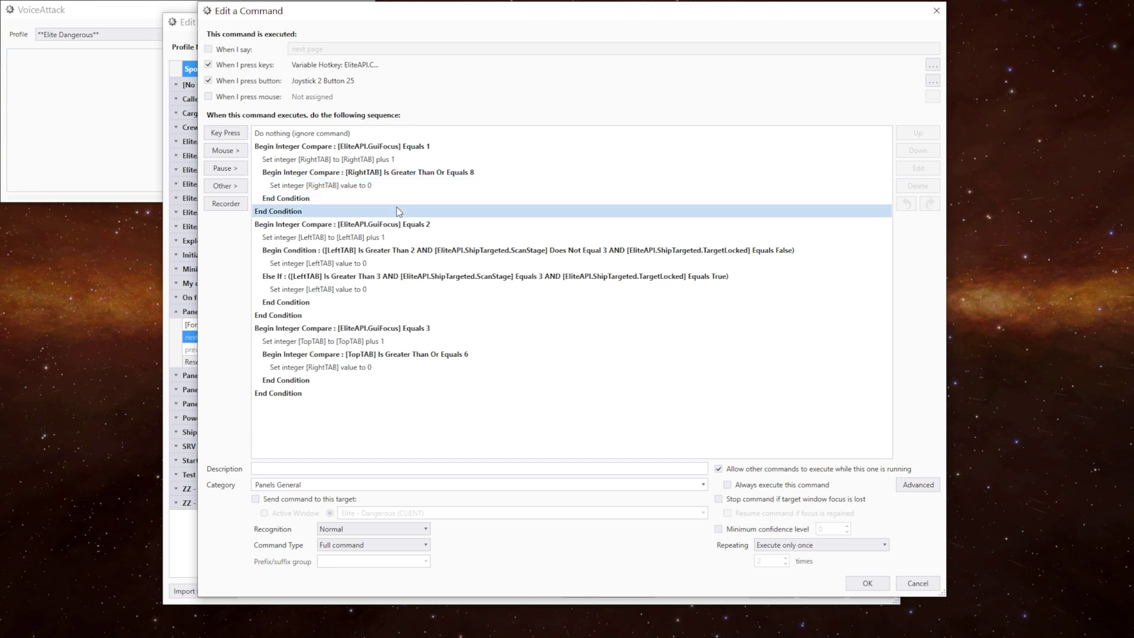
Study the next page command's LeftTAB block, including its scan stage and target lock conditions and the tab reset actions.
{"action": "left_click", "coordinate": [373, 225]}
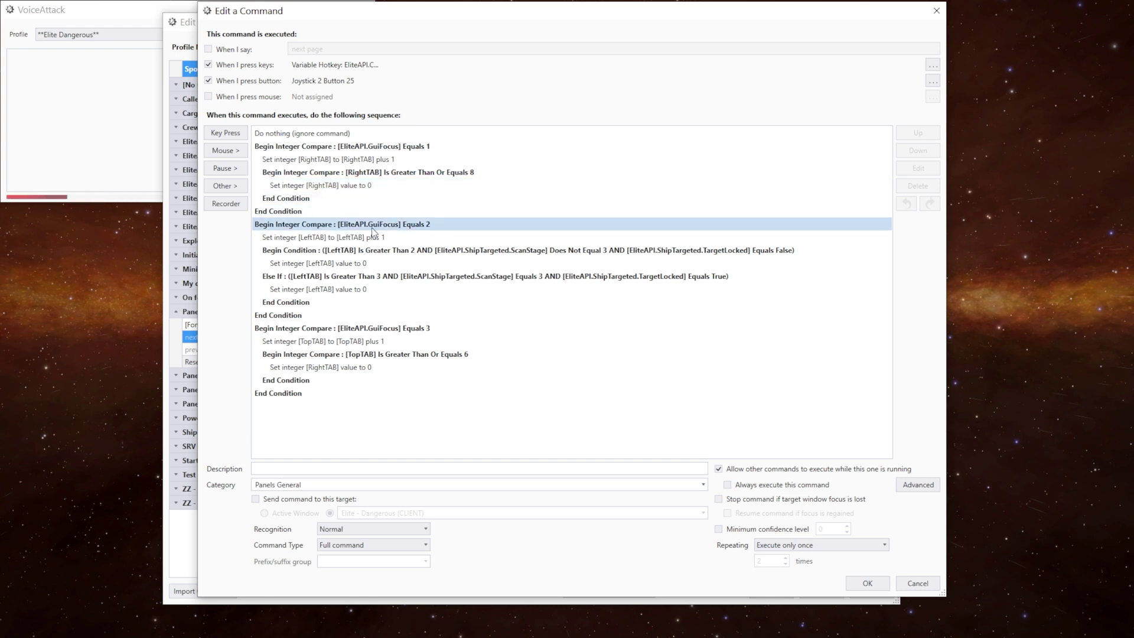
{"action": "left_click", "coordinate": [413, 237]}
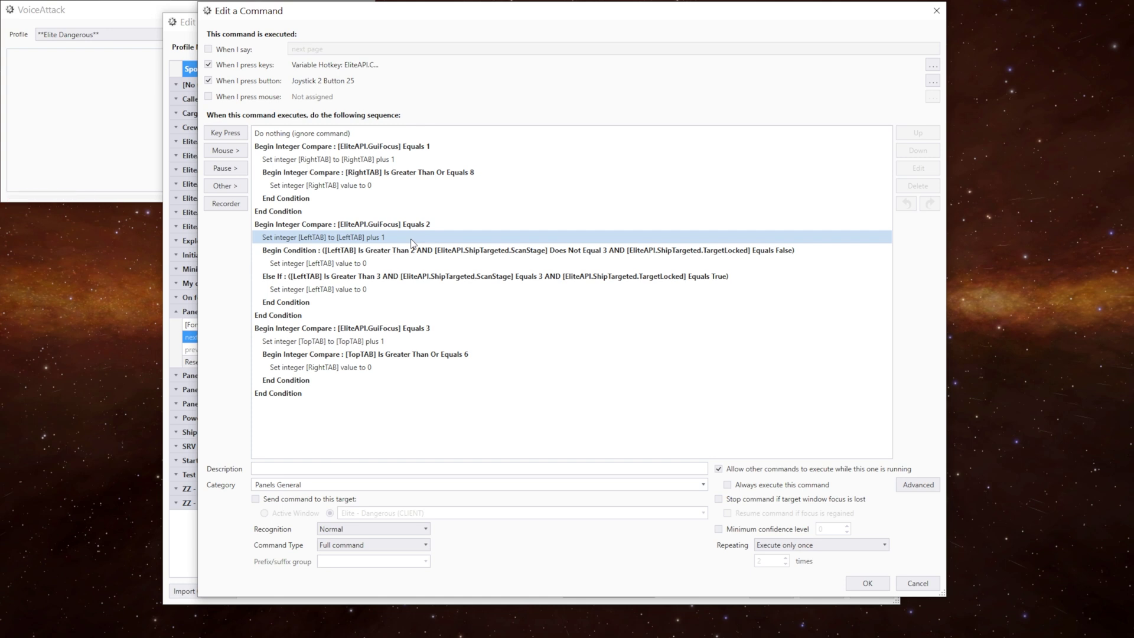
{"action": "left_click", "coordinate": [407, 252]}
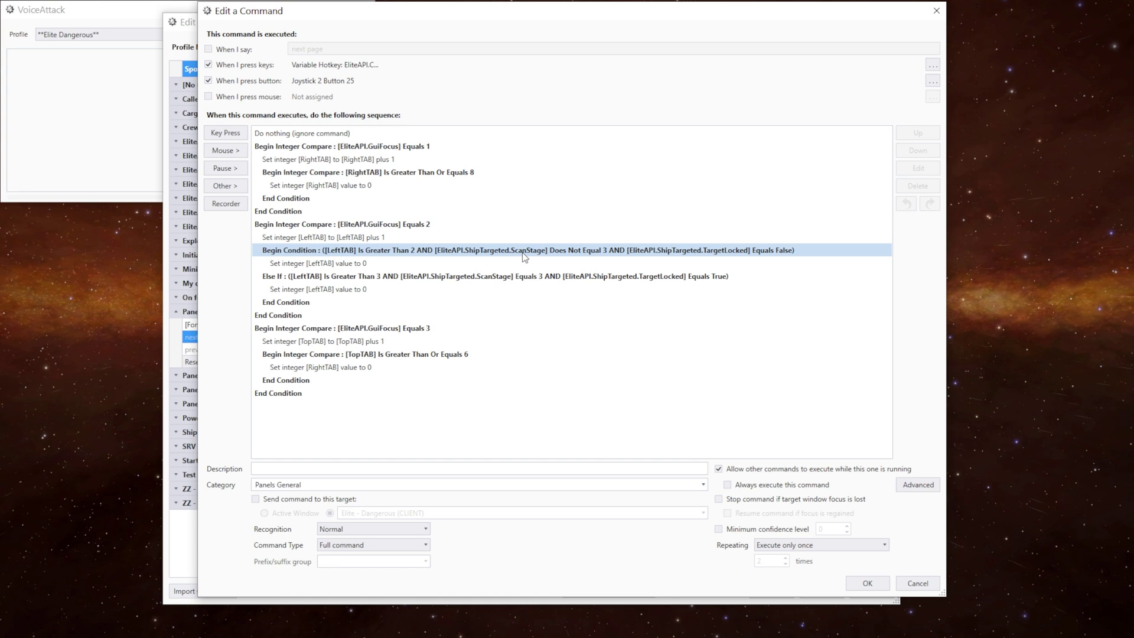
{"action": "left_click", "coordinate": [407, 264]}
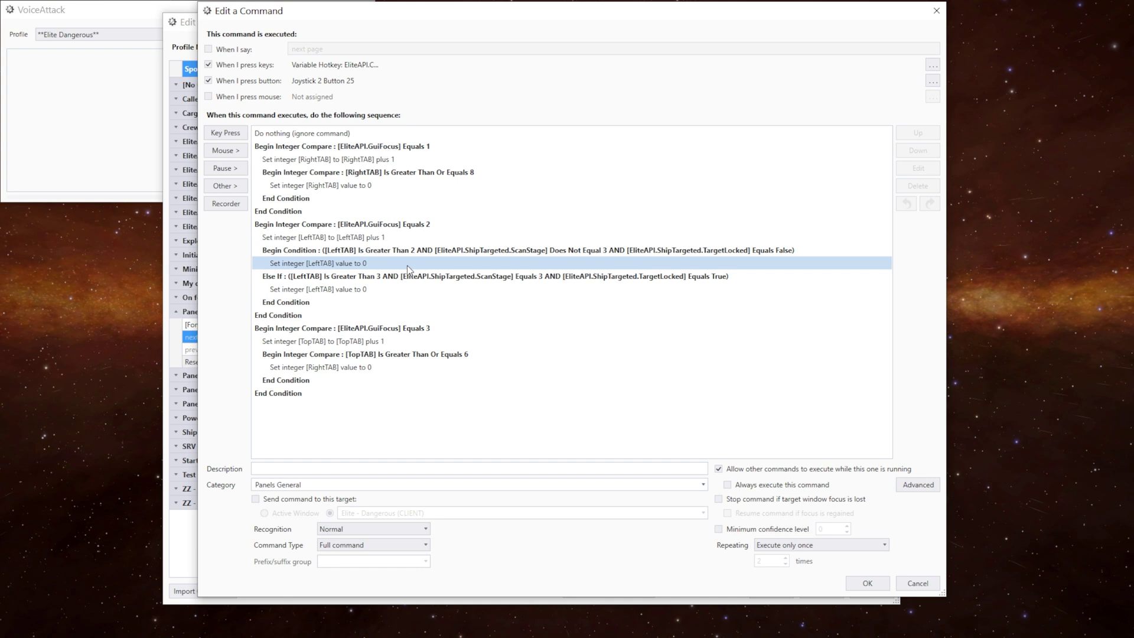
{"action": "left_click", "coordinate": [406, 277]}
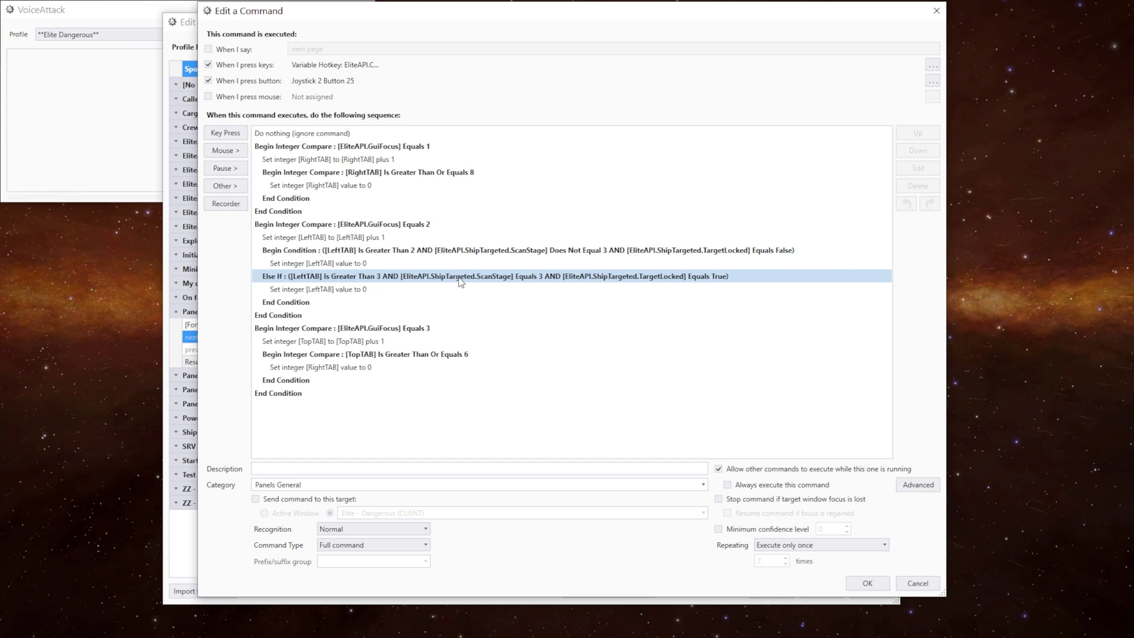
{"action": "left_click", "coordinate": [421, 288]}
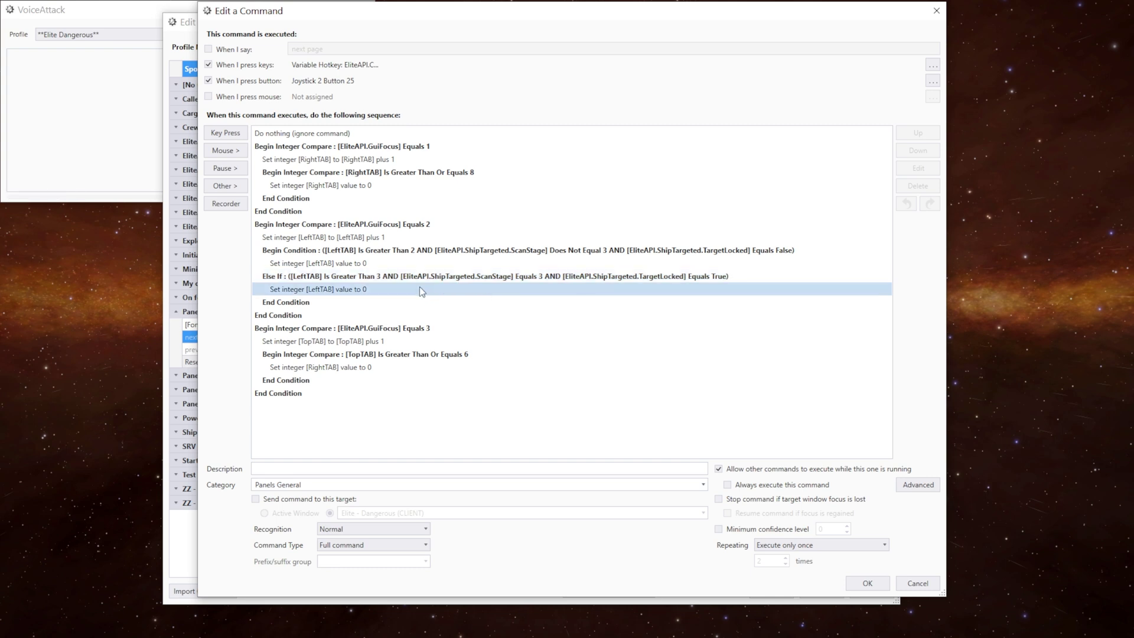
{"action": "key", "text": "Down"}
{"action": "key", "text": "Down"}
{"action": "key", "text": "Down"}
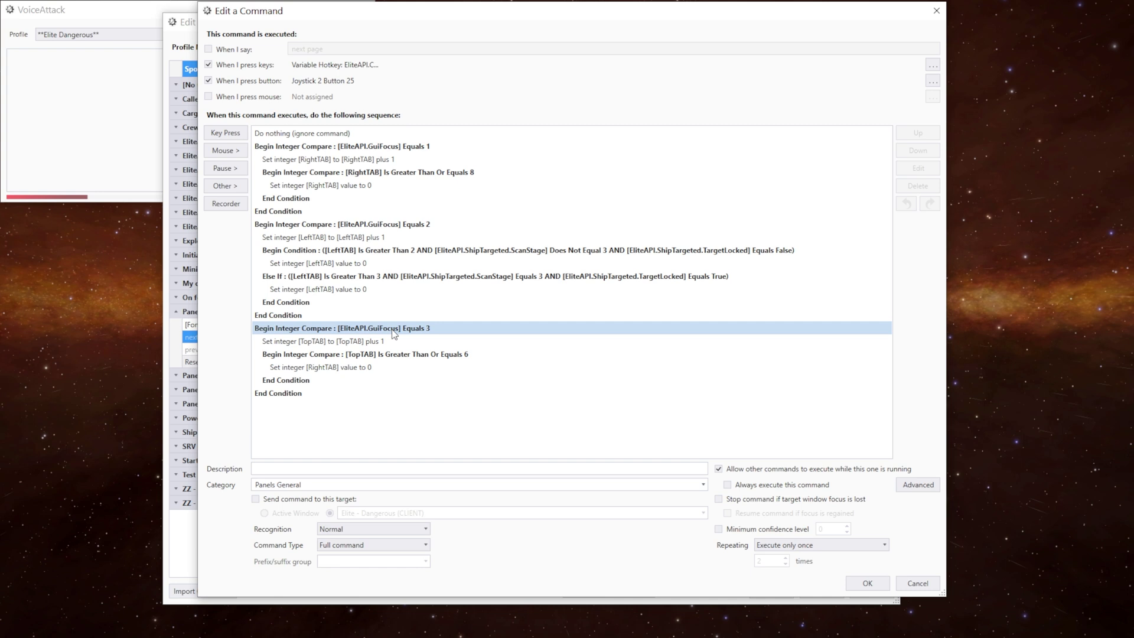
Examine the TopTAB counting and wrap-around condition in the next page command, and accept the command as it is.
{"action": "left_click", "coordinate": [391, 314]}
{"action": "left_click", "coordinate": [391, 329]}
{"action": "left_click", "coordinate": [395, 341]}
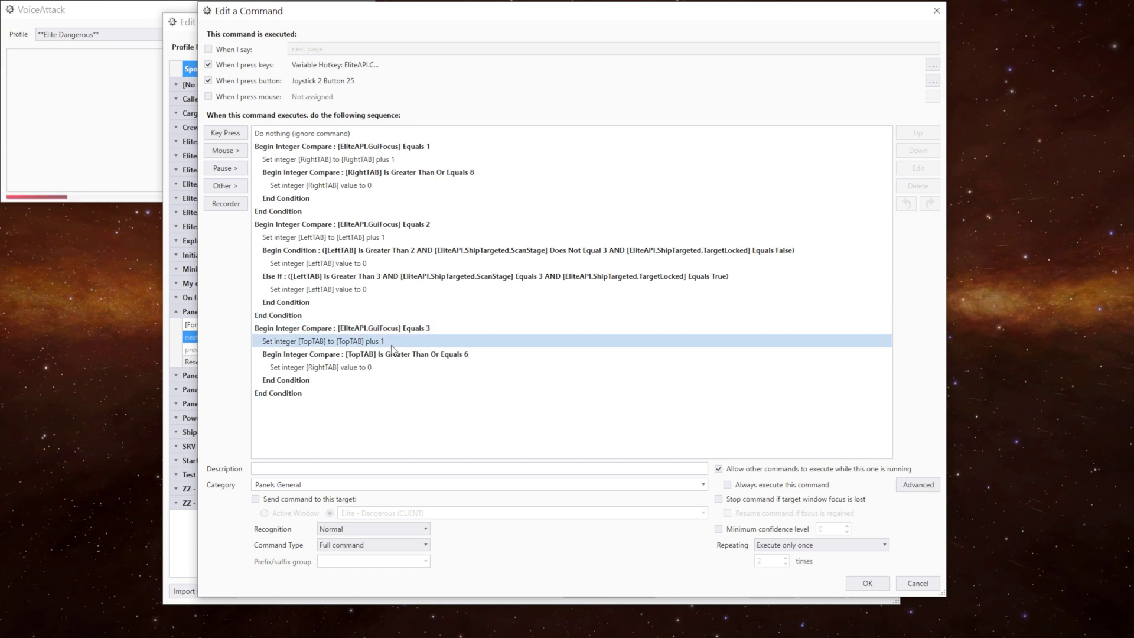
{"action": "left_click", "coordinate": [392, 367]}
{"action": "left_click", "coordinate": [392, 355]}
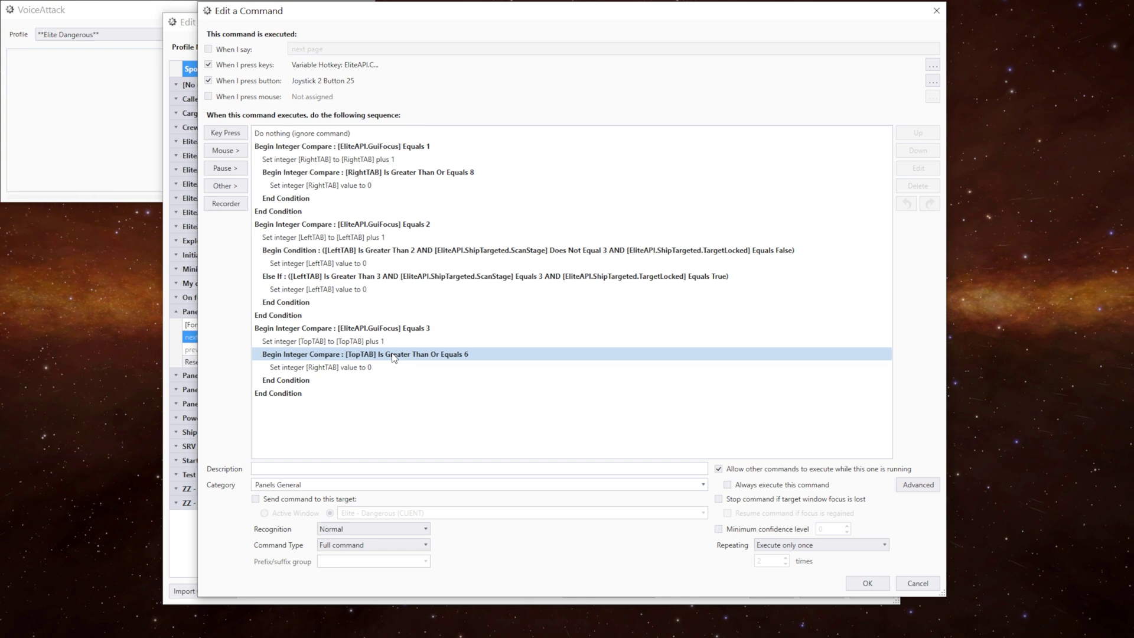
{"action": "left_click", "coordinate": [391, 365]}
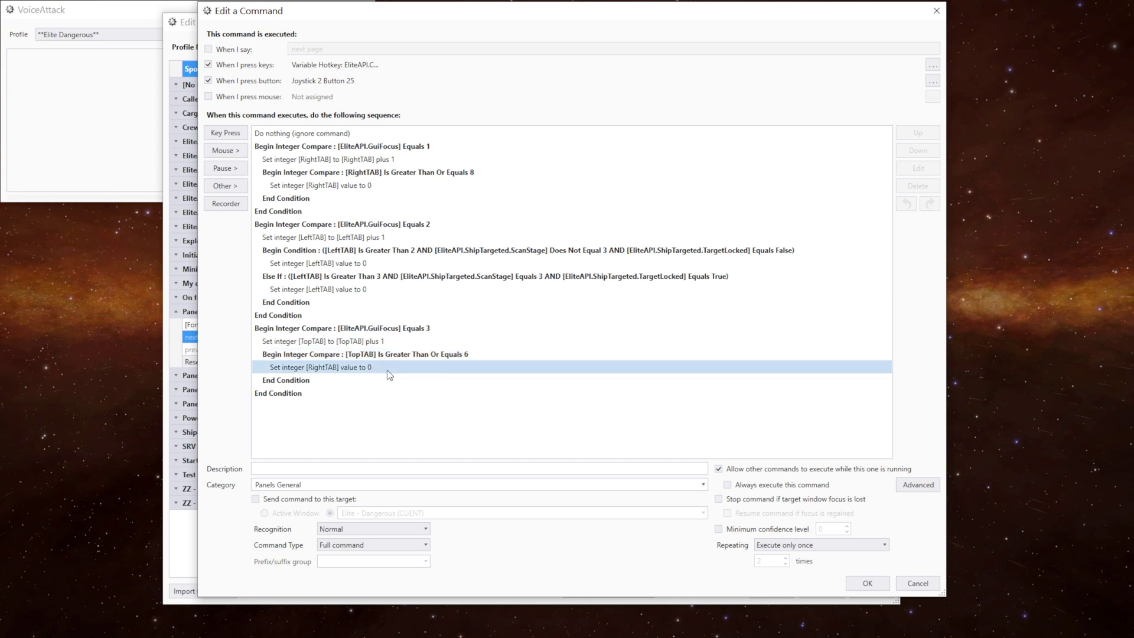
{"action": "left_click", "coordinate": [868, 583]}
Review the tab-decrementing logic in the previous page command, close it unchanged, and collapse the Panels General category.
{"action": "double_click", "coordinate": [280, 349]}
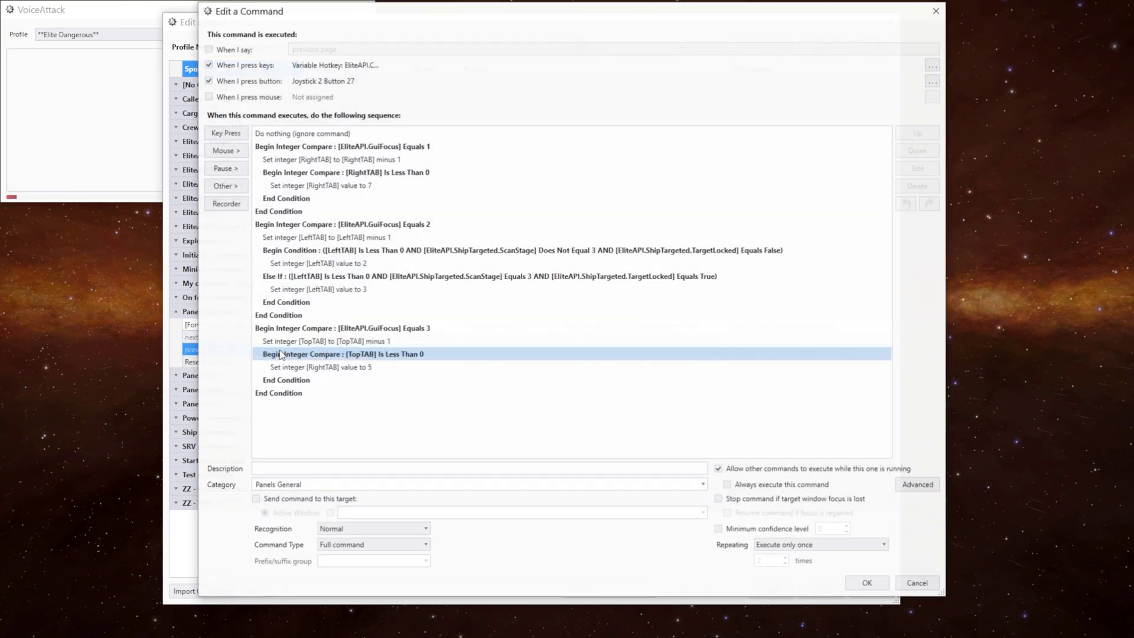
{"action": "left_click_drag", "start_coordinate": [387, 340], "coordinate": [366, 164]}
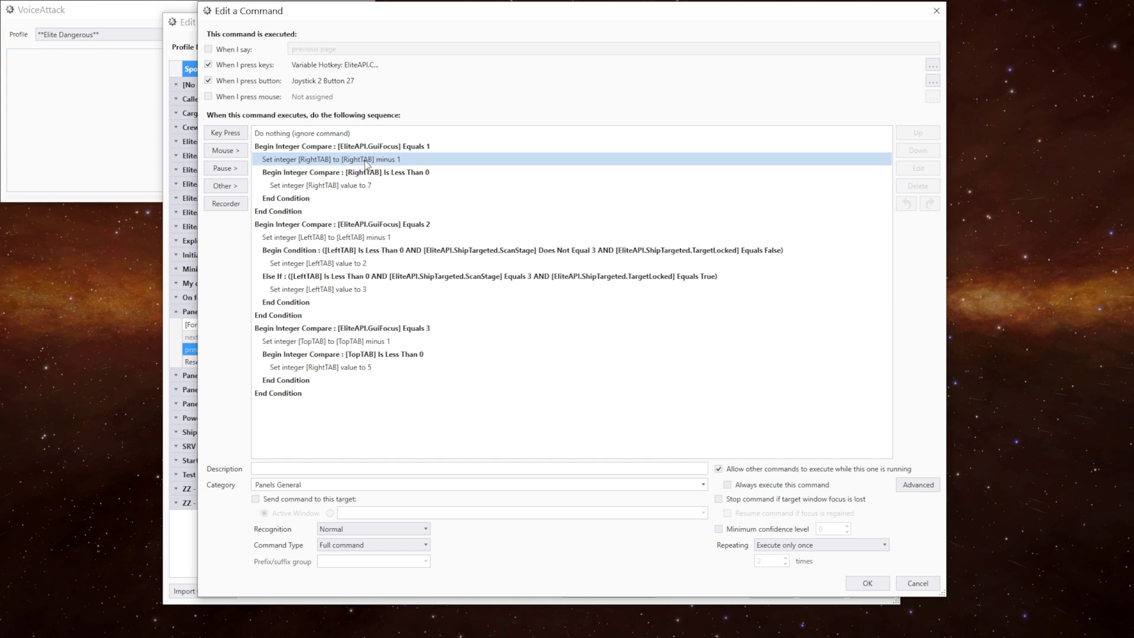
{"action": "key", "text": "Escape"}
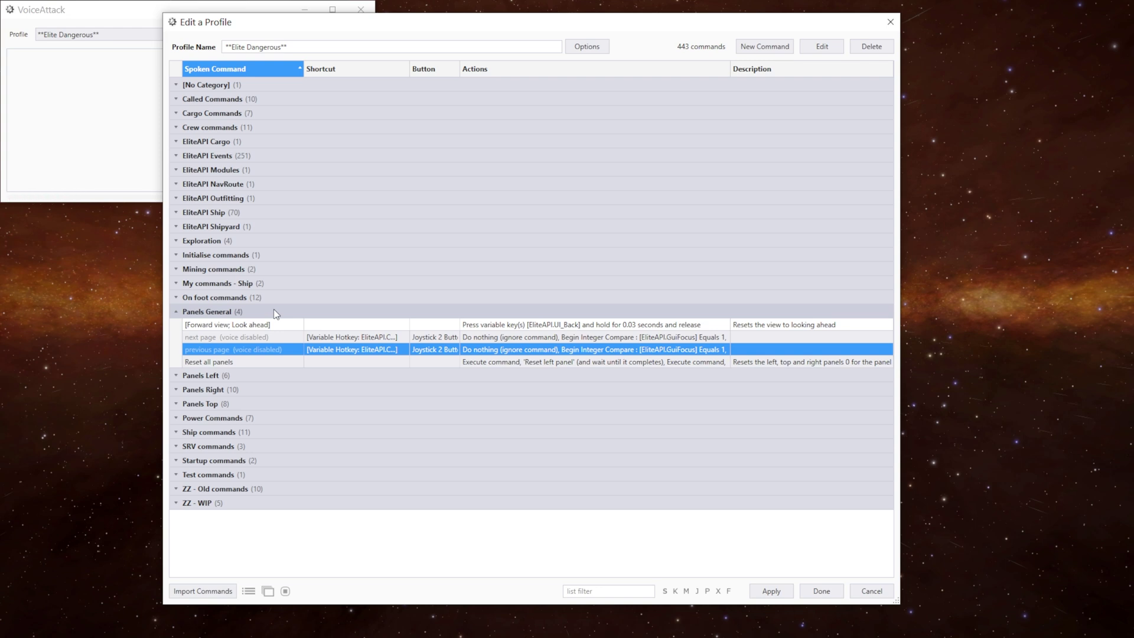
{"action": "left_click", "coordinate": [274, 312]}
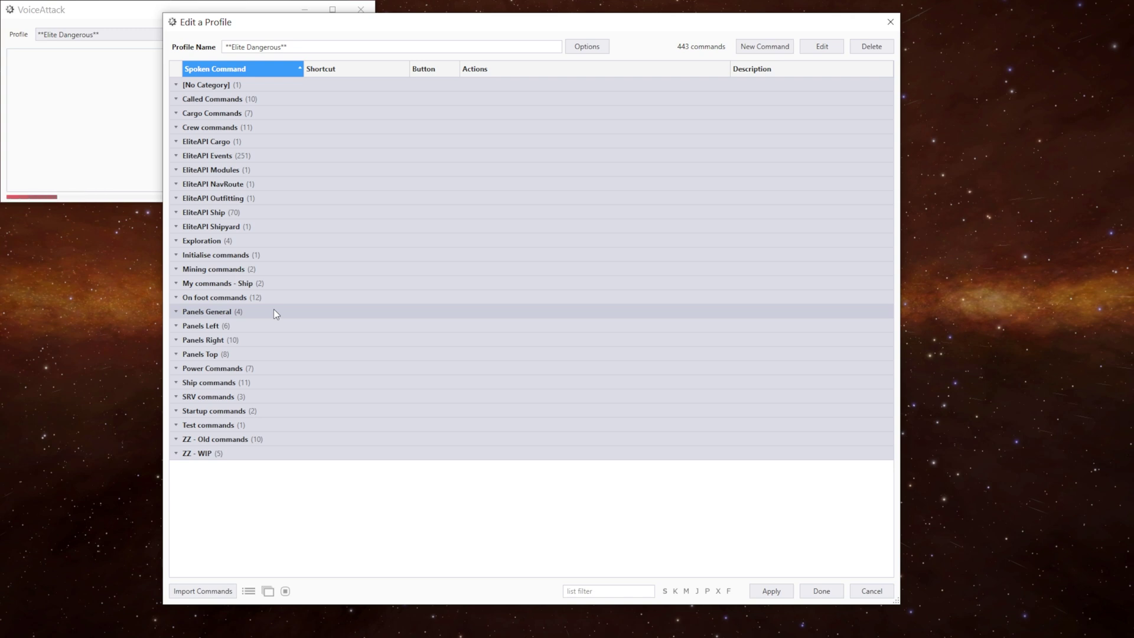
Filter the command list by "reset", review the EliteAPI.Embark command under EliteAPI Events, and cancel out of it.
{"action": "left_click", "coordinate": [594, 590]}
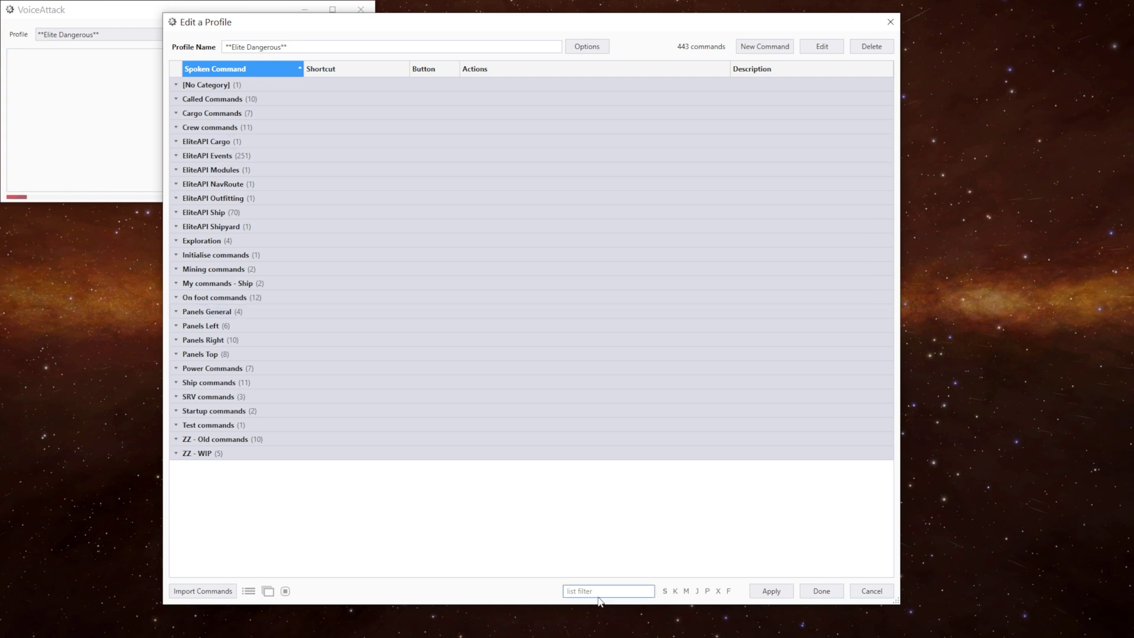
{"action": "type", "text": "reset"}
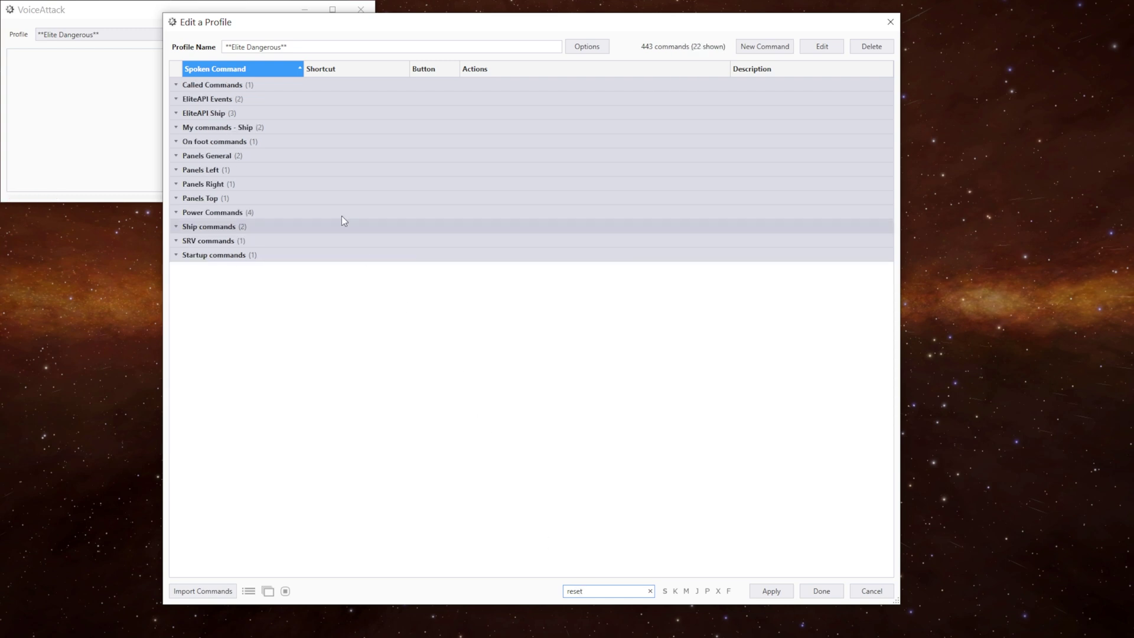
{"action": "left_click", "coordinate": [261, 102]}
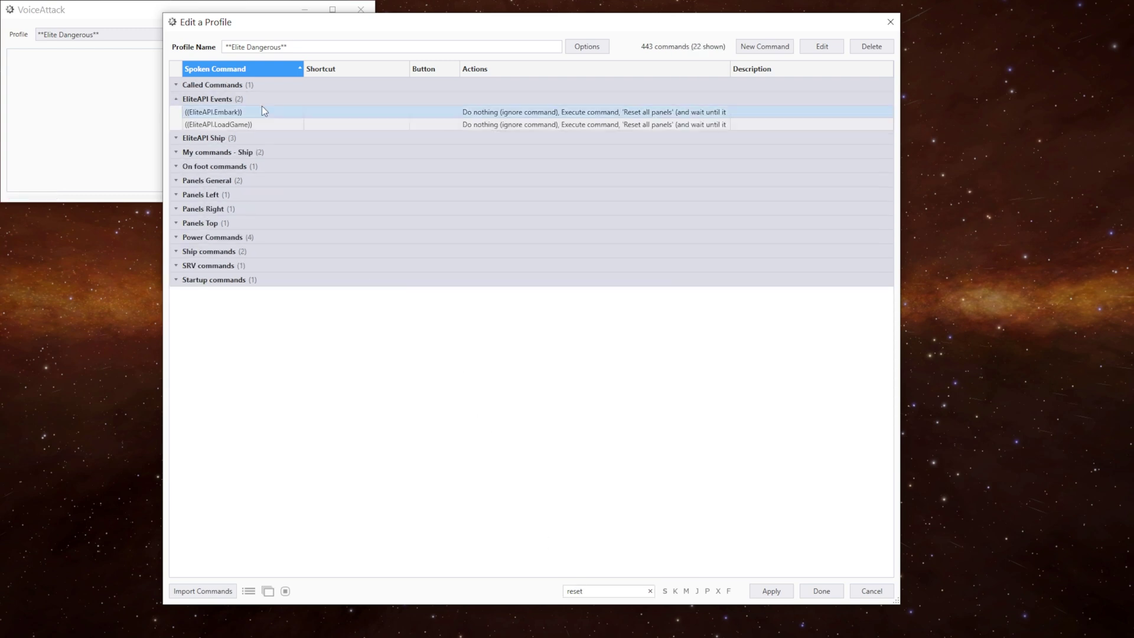
{"action": "double_click", "coordinate": [265, 112]}
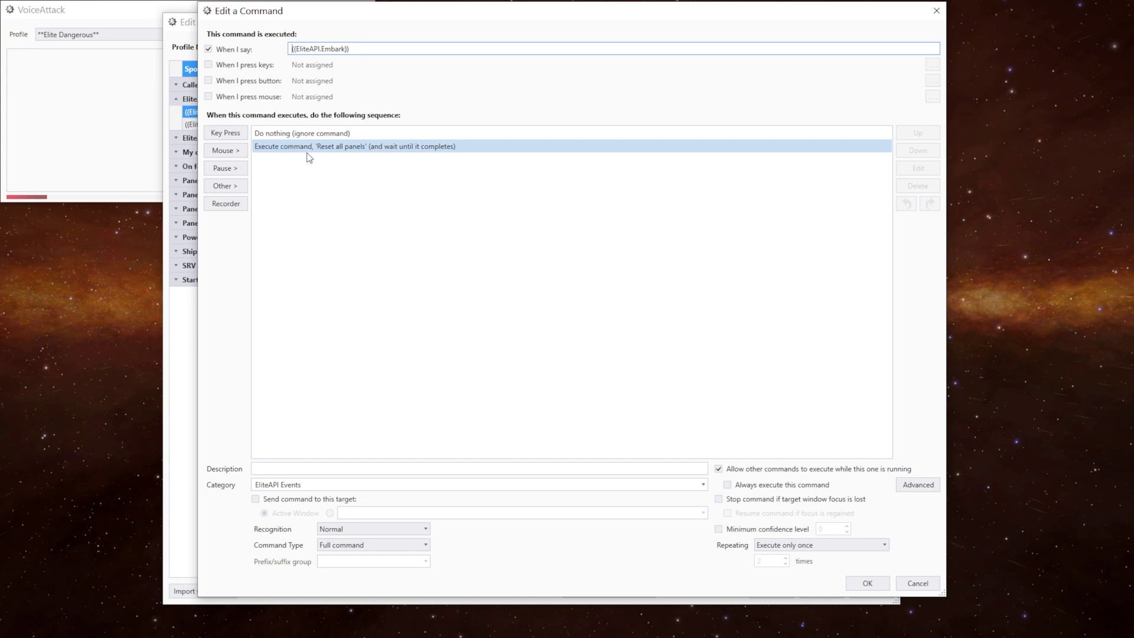
{"action": "left_click", "coordinate": [920, 582]}
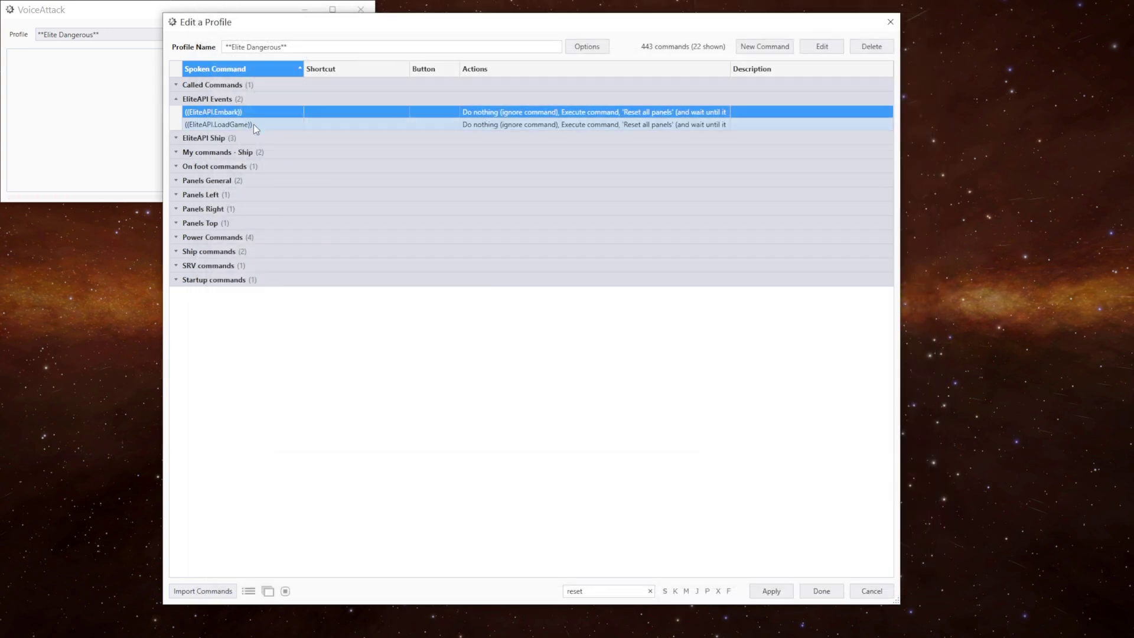
Review the EliteAPI.LoadGame command and the EliteAPI.Status.FsdJump command under EliteAPI Ship, cancelling out of both.
{"action": "double_click", "coordinate": [253, 124]}
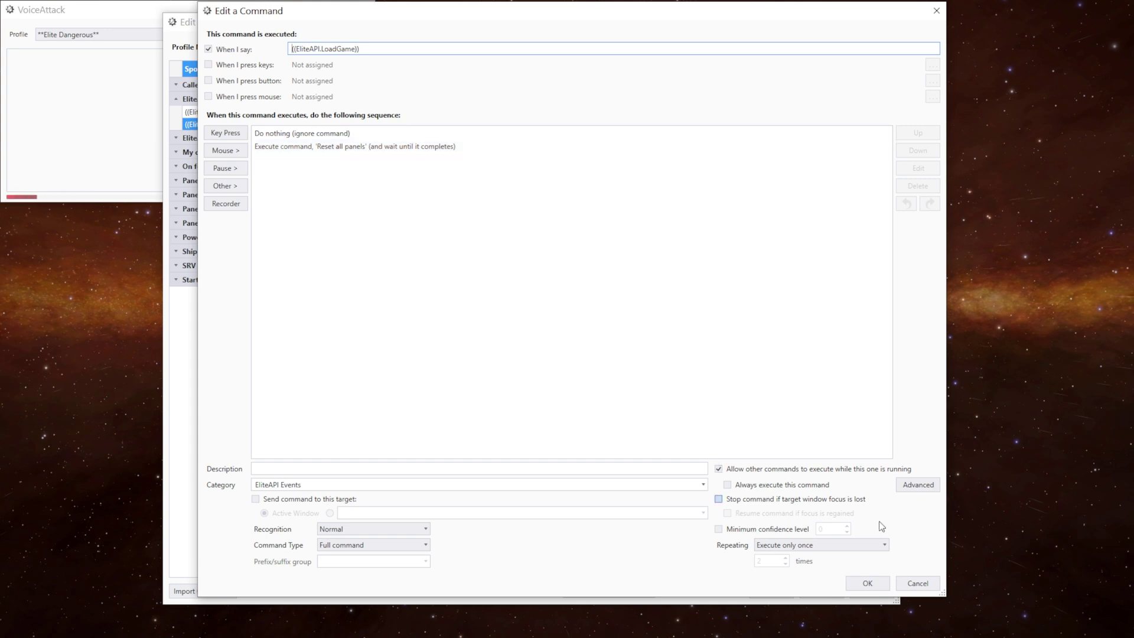
{"action": "left_click", "coordinate": [917, 583]}
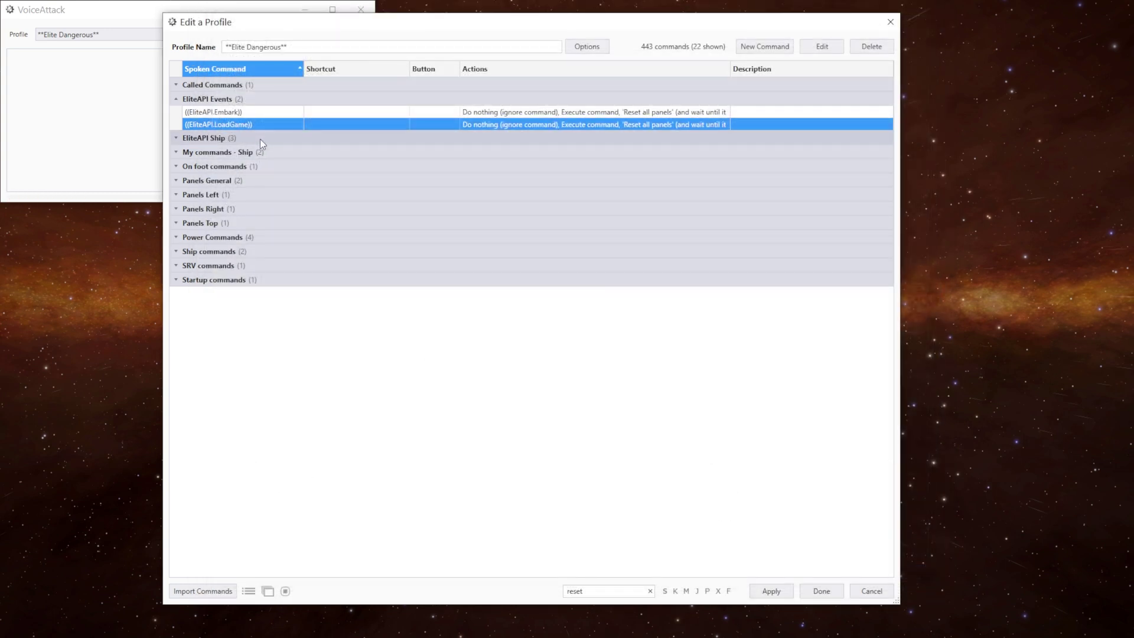
{"action": "left_click", "coordinate": [260, 140]}
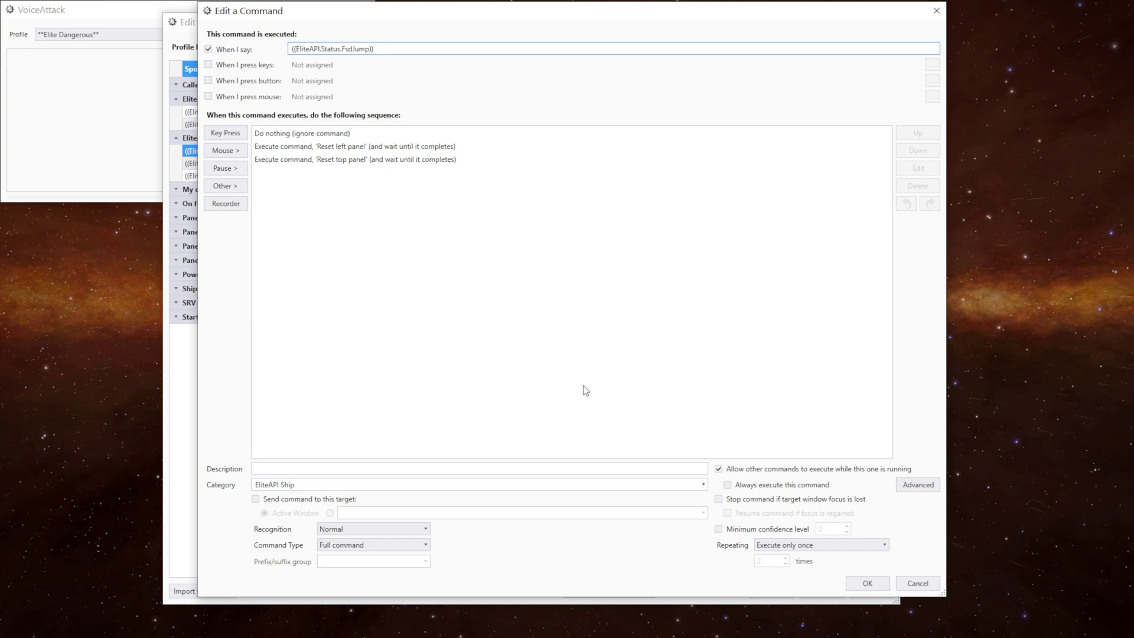
{"action": "left_click", "coordinate": [921, 583]}
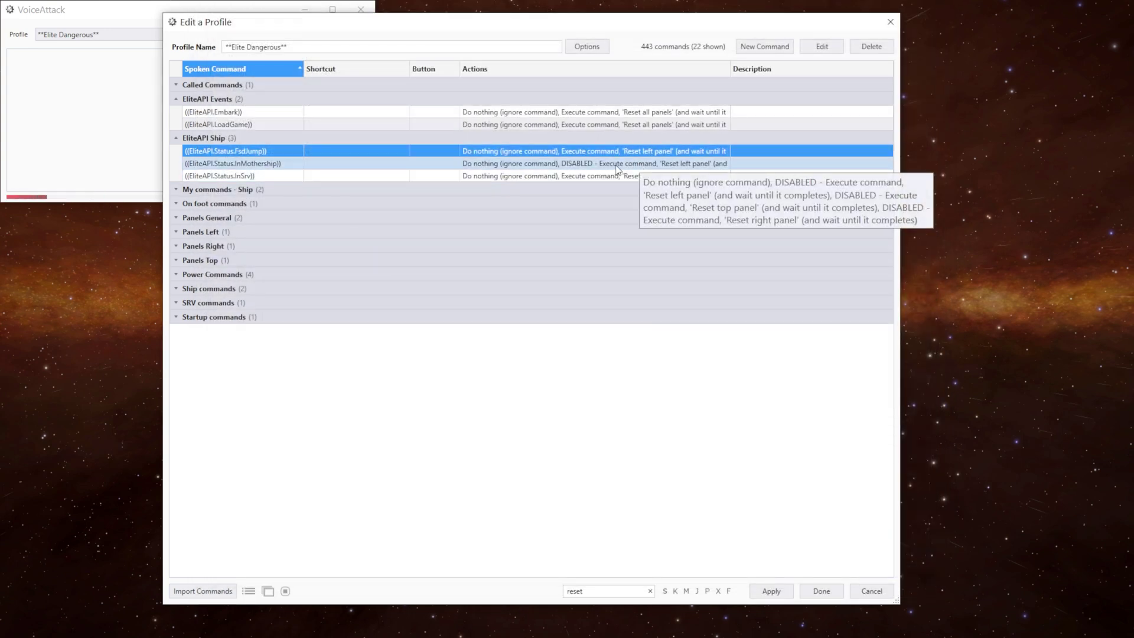
Delete the three disabled reset left, top and right panel actions from the EliteAPI.Status.InMothership command and accept the change.
{"action": "left_click", "coordinate": [354, 163]}
{"action": "double_click", "coordinate": [357, 163]}
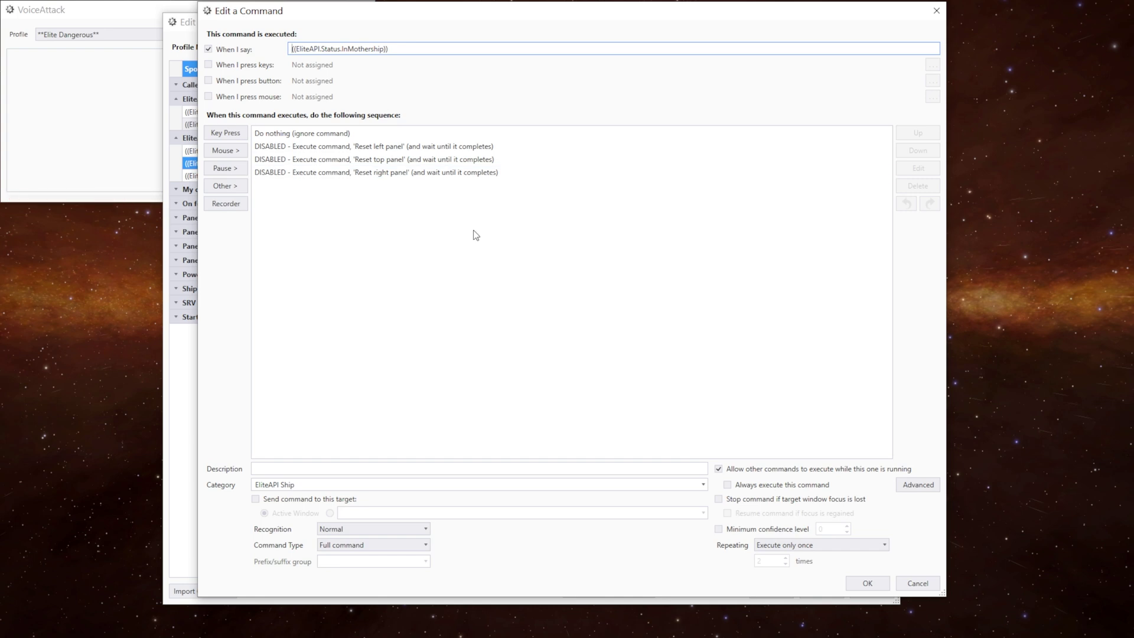
{"action": "left_click", "coordinate": [431, 147]}
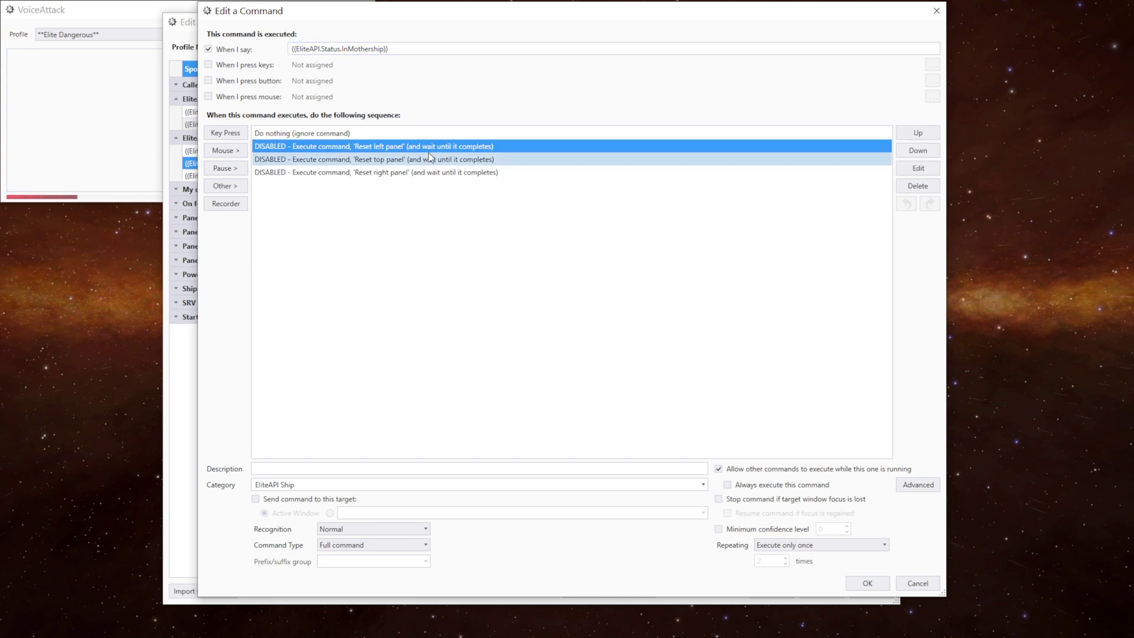
{"action": "key", "text": "Delete"}
{"action": "key", "text": "Delete"}
{"action": "key", "text": "Delete"}
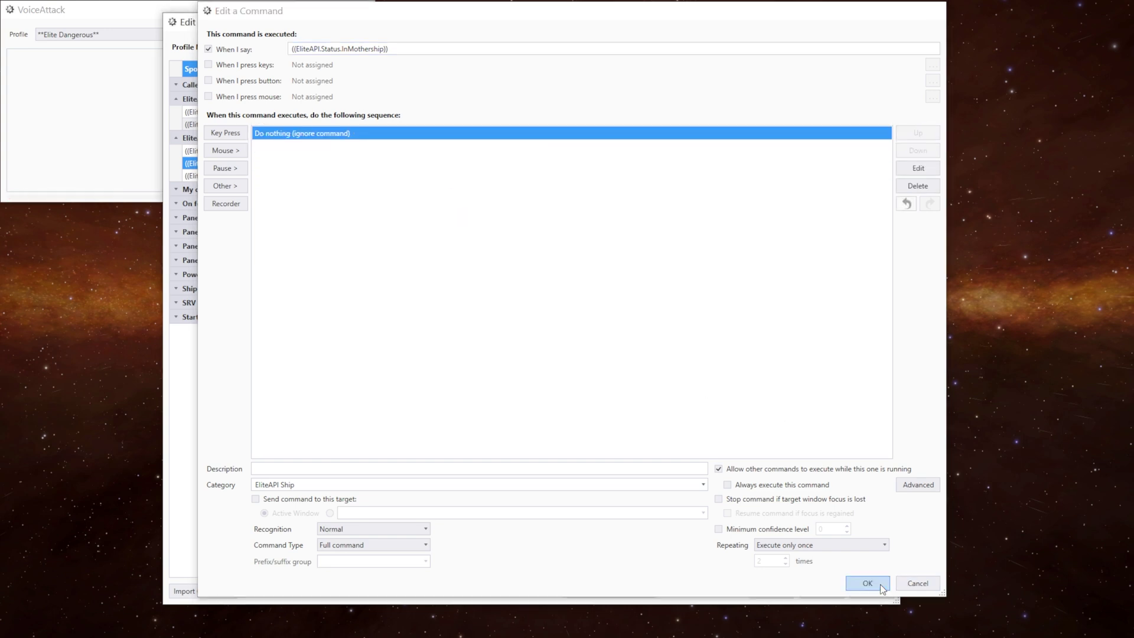
{"action": "left_click", "coordinate": [880, 584]}
Review the 'Reset all panels' action in the EliteAPI.Status.InSrv command and accept the command as it is.
{"action": "double_click", "coordinate": [284, 166]}
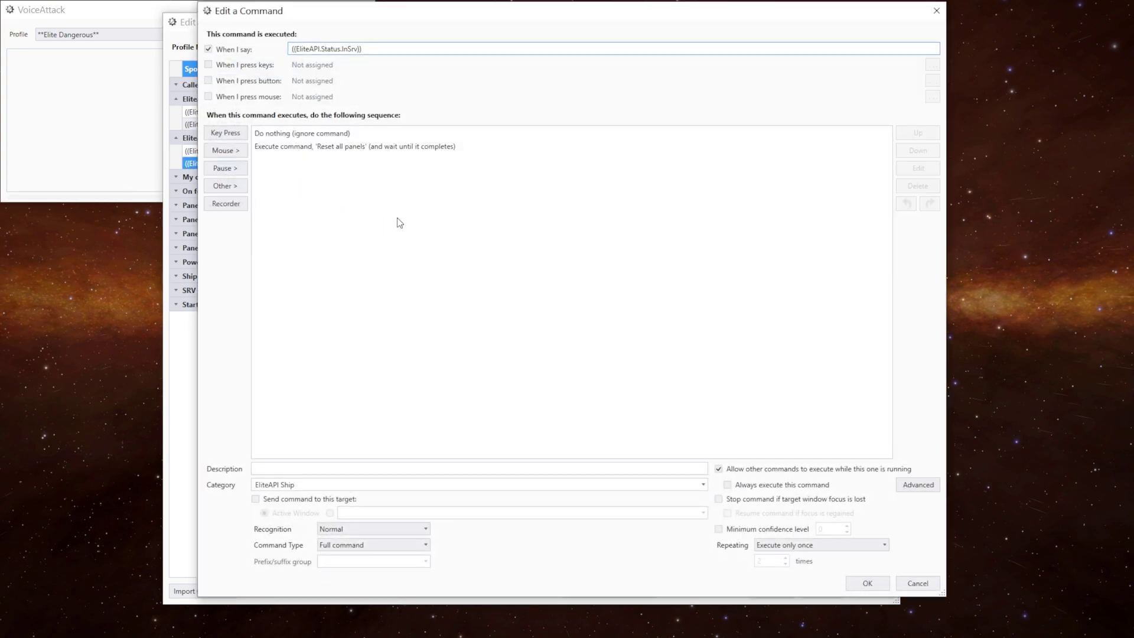
{"action": "left_click", "coordinate": [375, 152]}
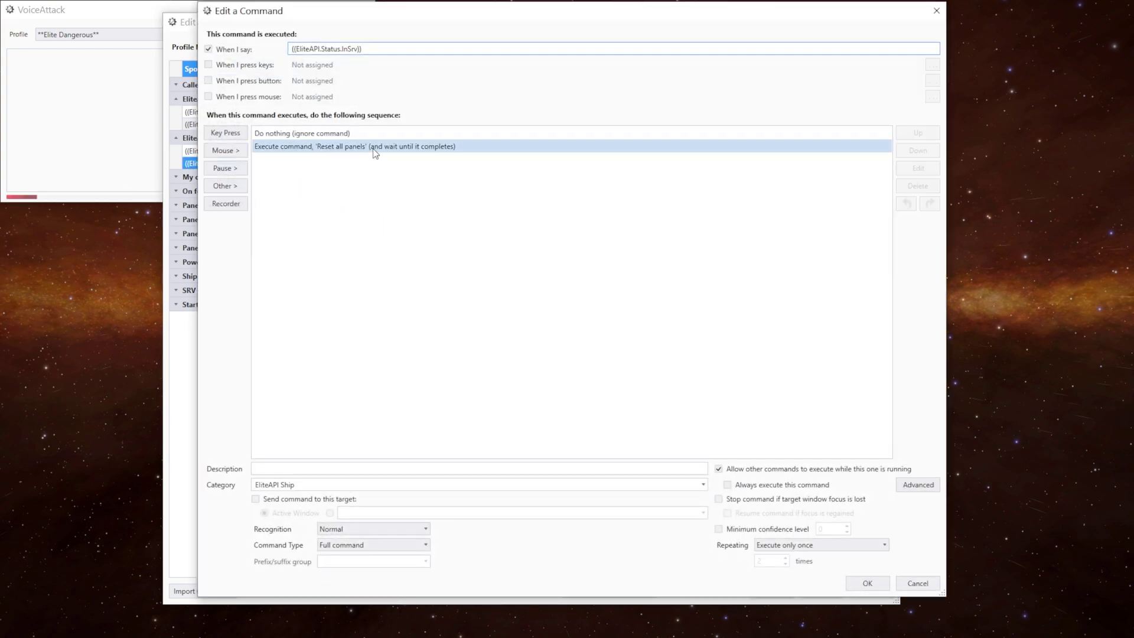
{"action": "left_click", "coordinate": [593, 372]}
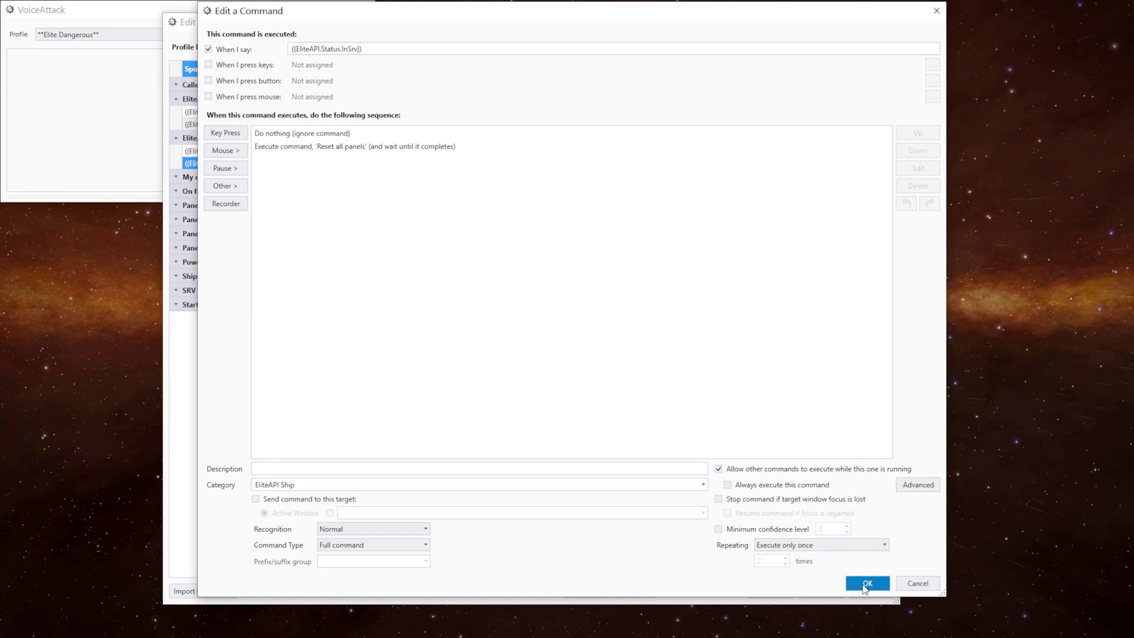
{"action": "left_click", "coordinate": [866, 584]}
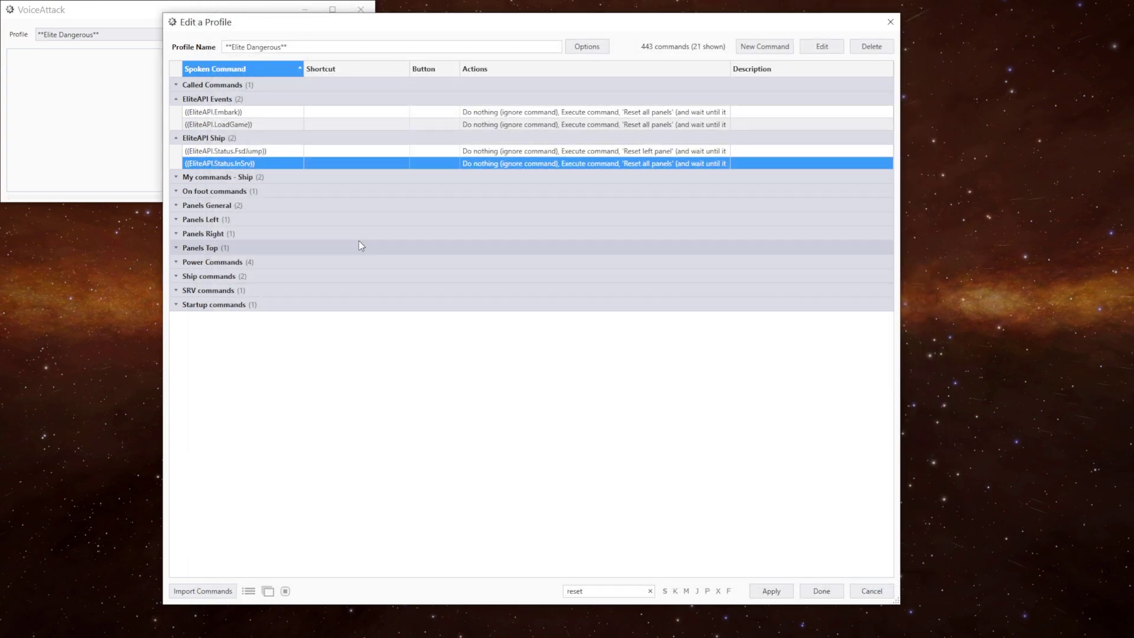
Collapse all command categories, clear the list filter, and return from the profile editor to Elite Dangerous.
{"action": "right_click", "coordinate": [271, 104]}
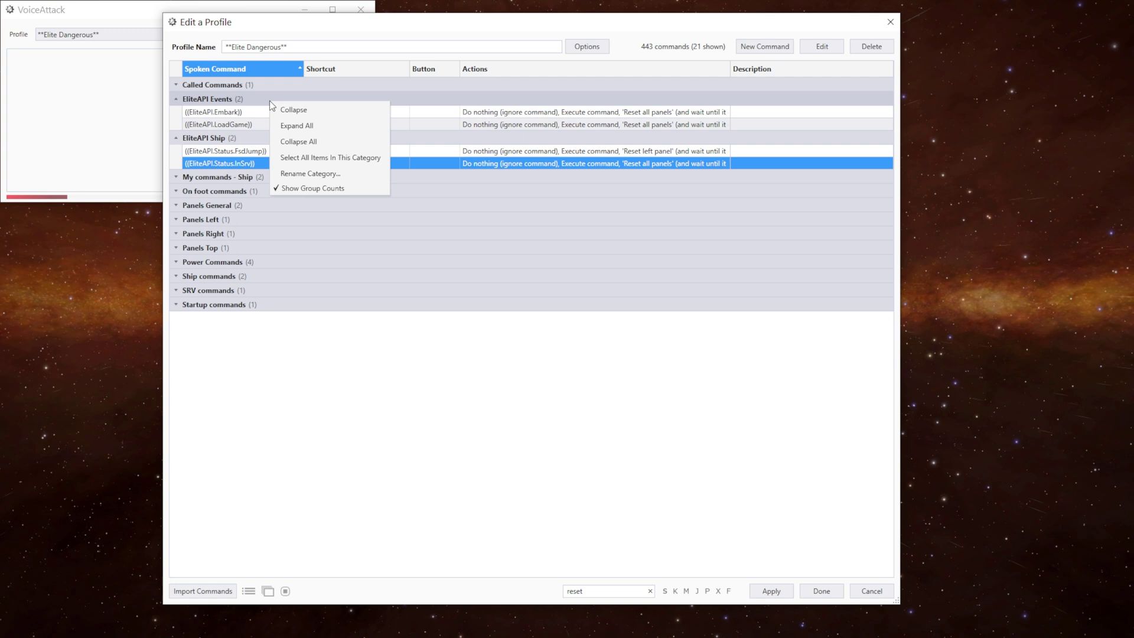
{"action": "left_click", "coordinate": [294, 141]}
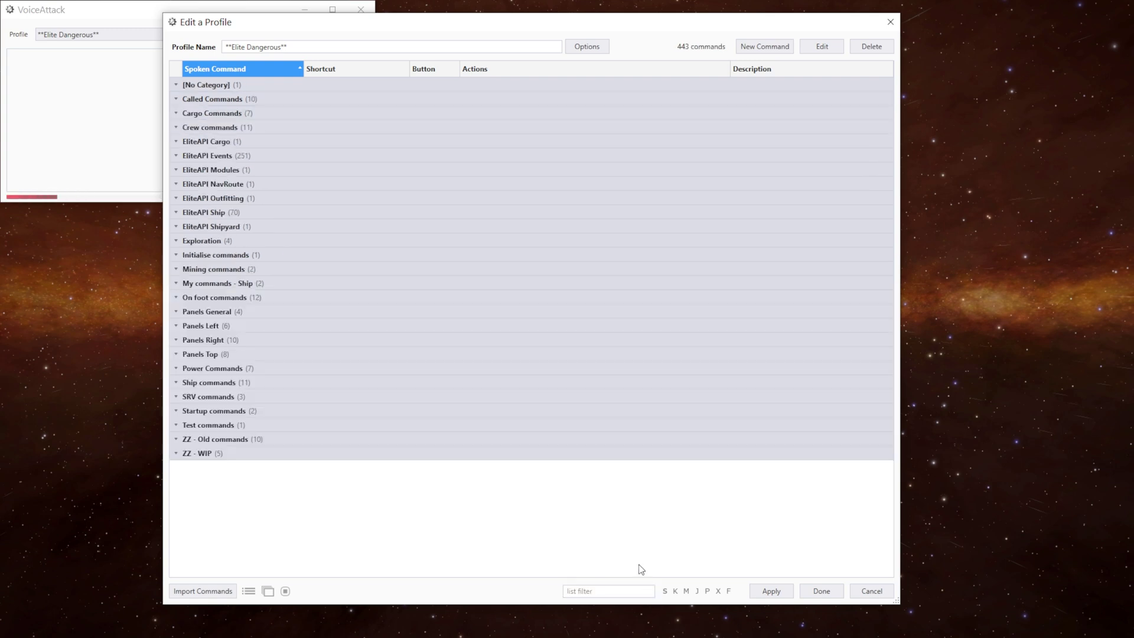
{"action": "key", "text": "Escape"}
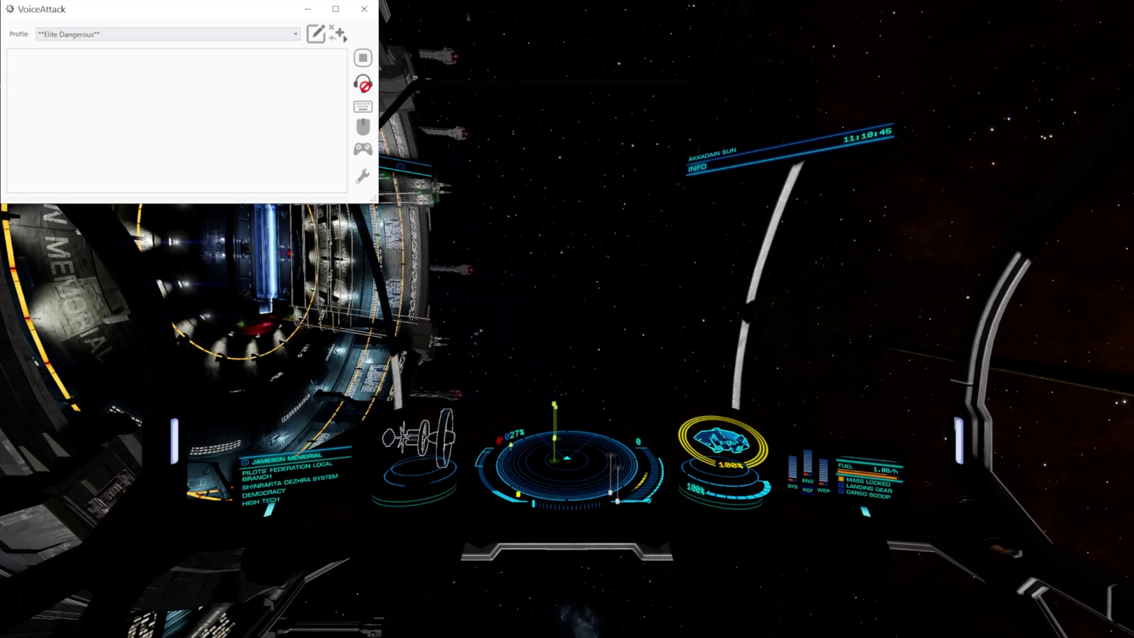
Resume VoiceAttack listening and open the ship's left, top and right panels in turn, finishing with a look ahead.
{"action": "key", "text": "Scroll_Lock"}
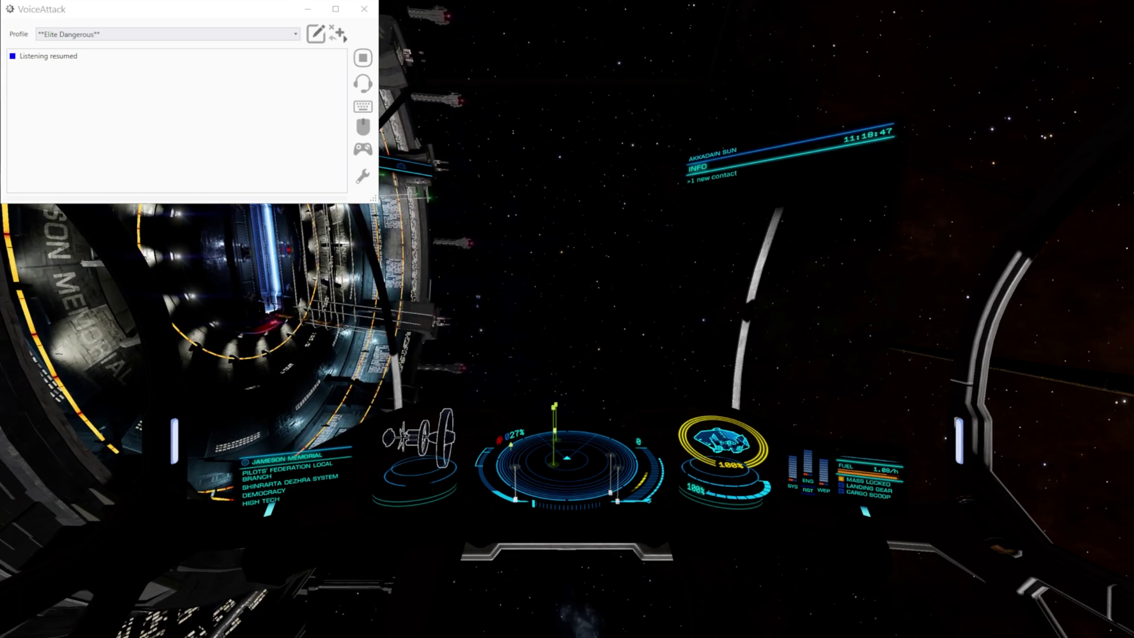
{"action": "key", "text": "1"}
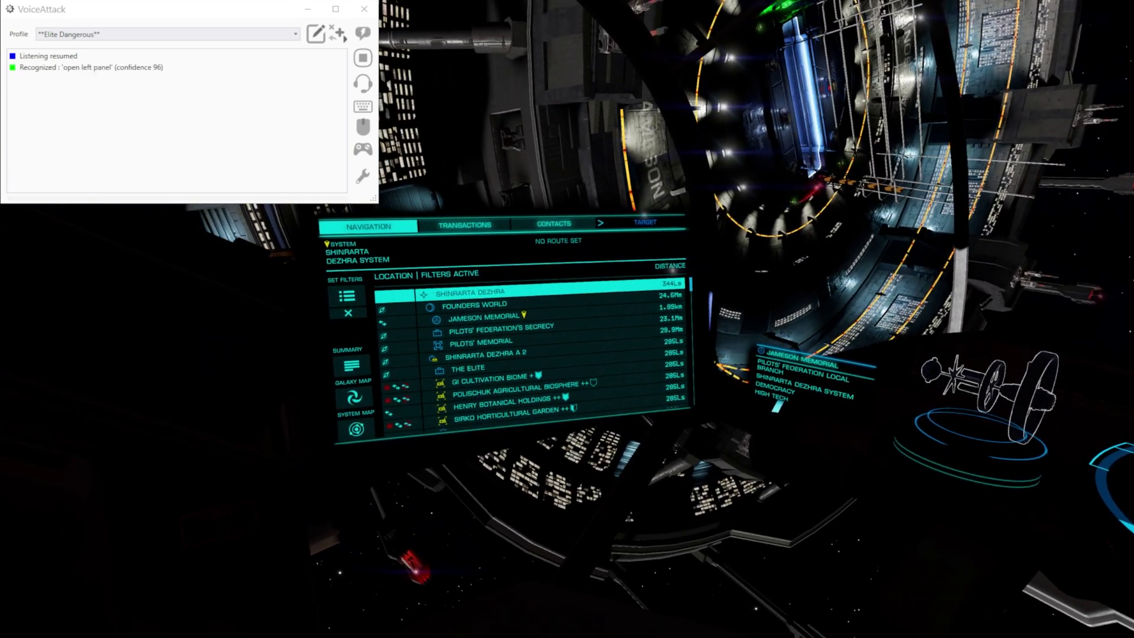
{"action": "key", "text": "2"}
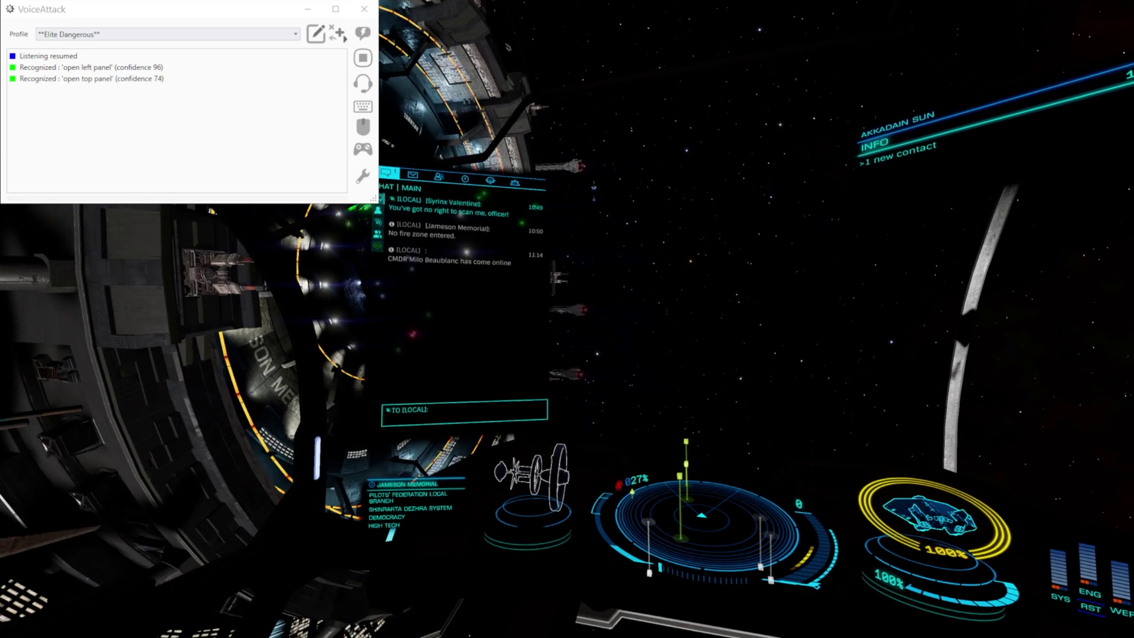
{"action": "key", "text": "4"}
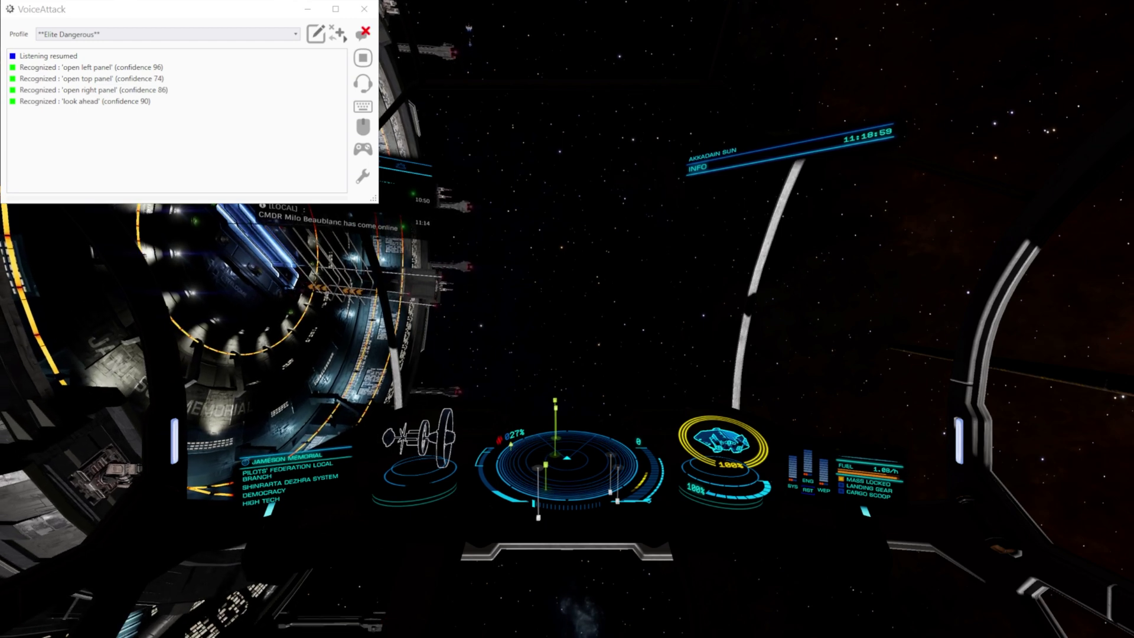
Open the right panel's Inventory and Modules tabs, and switch on to its Ship and Status tabs.
{"action": "key", "text": "4"}
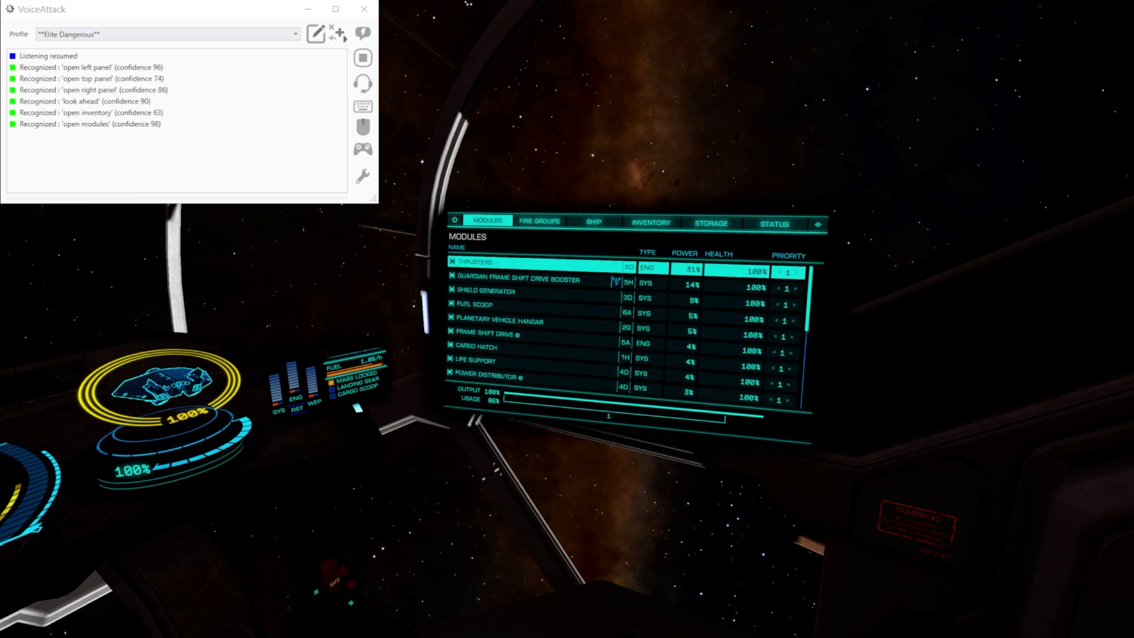
{"action": "key", "text": "e"}
{"action": "key", "text": "e"}
{"action": "key", "text": "e"}
{"action": "key", "text": "e"}
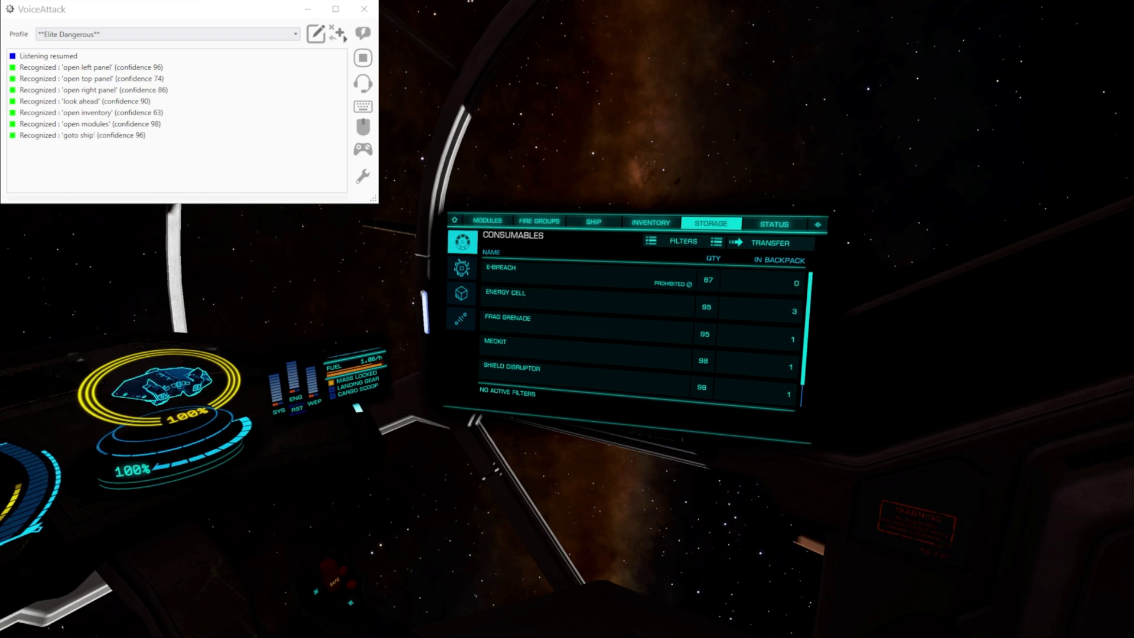
{"action": "key", "text": "q"}
{"action": "key", "text": "q"}
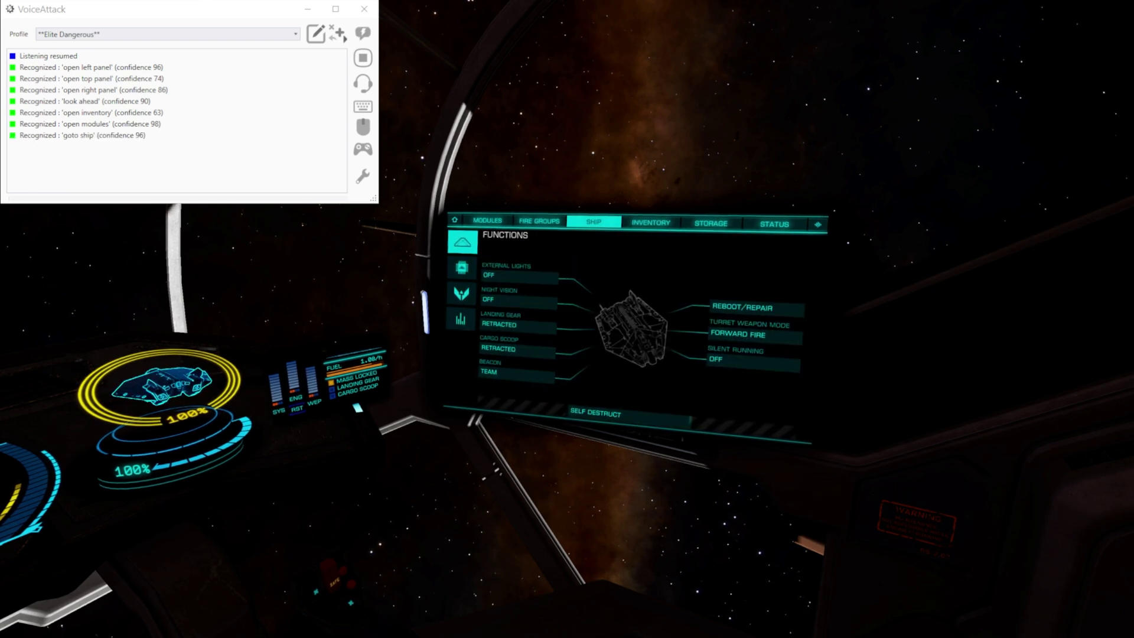
{"action": "key", "text": "e"}
{"action": "key", "text": "e"}
{"action": "key", "text": "e"}
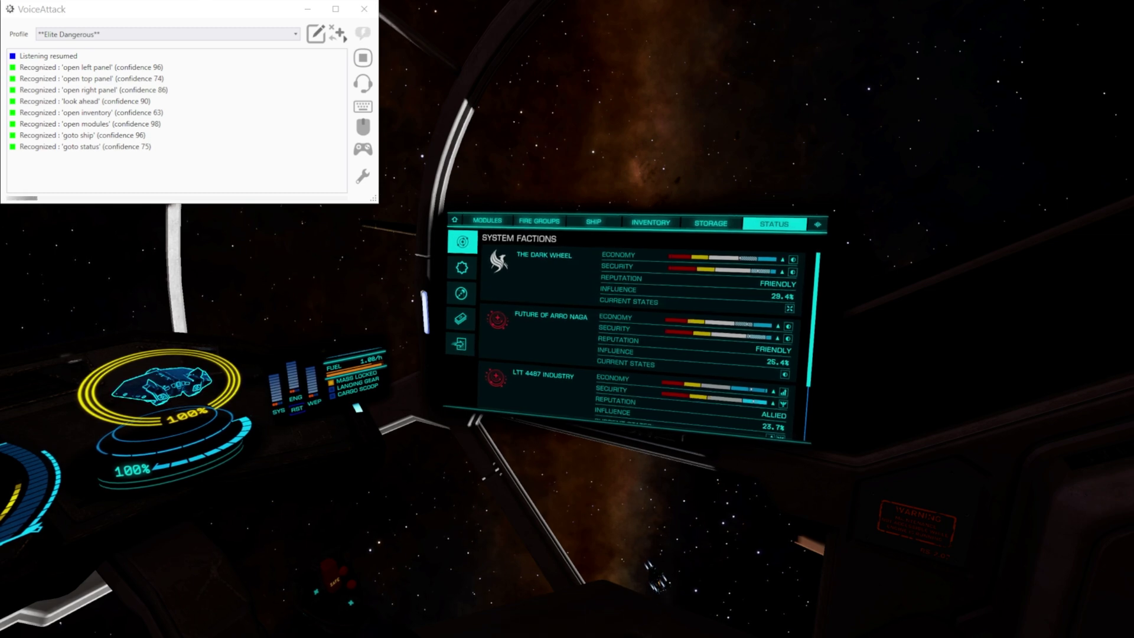
Open the top panel on the Squadron Feed tab and switch it to History and Chat.
{"action": "key", "text": "2"}
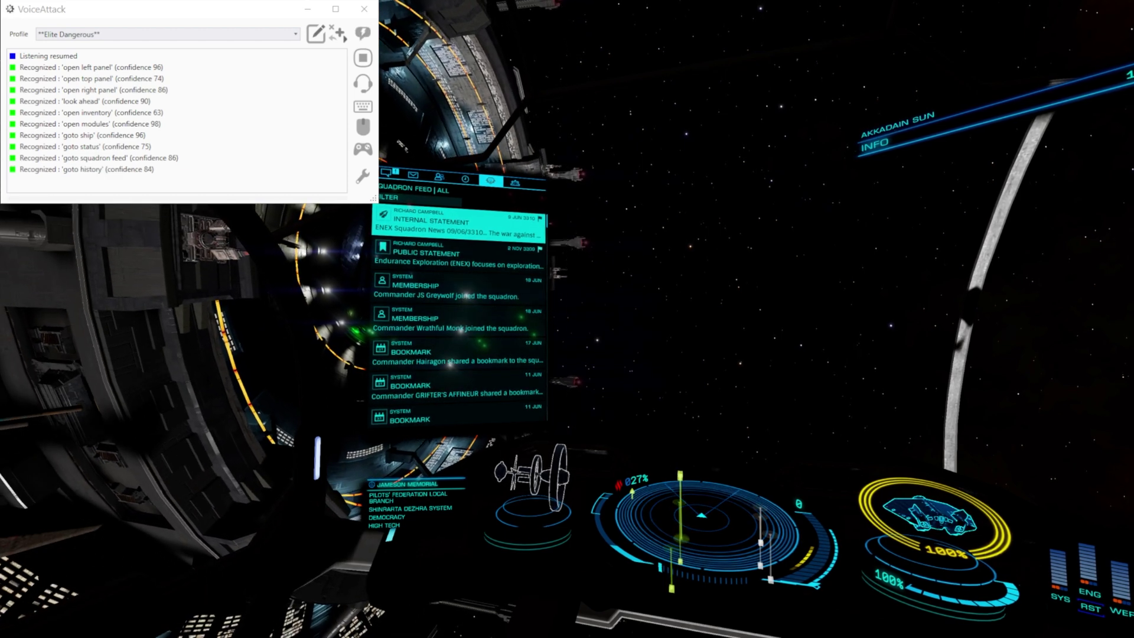
{"action": "key", "text": "q"}
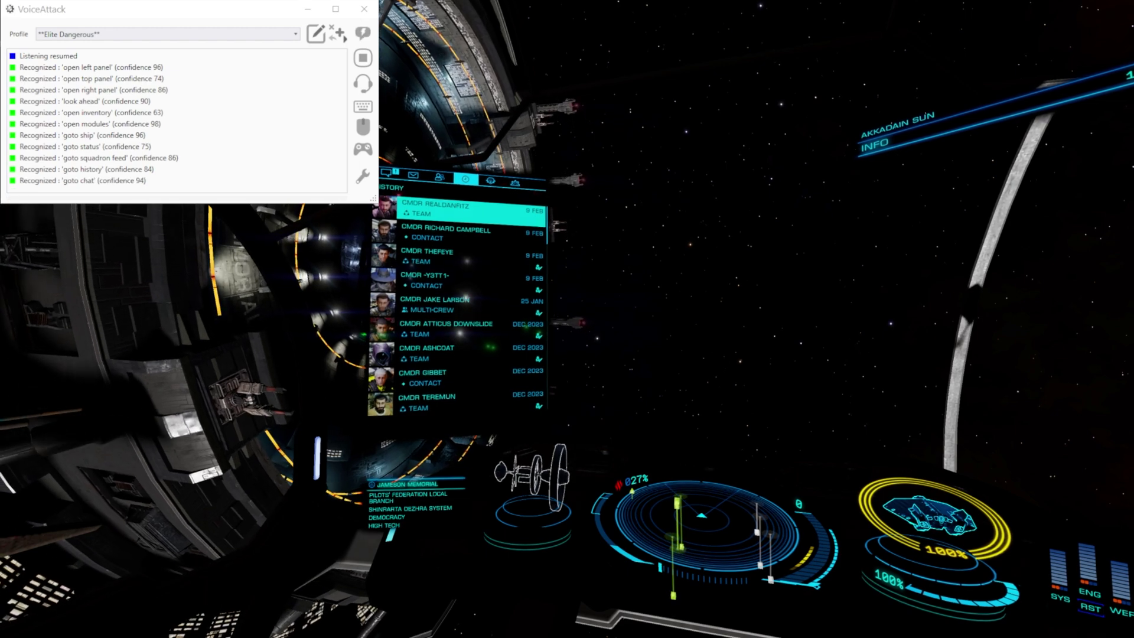
{"action": "key", "text": "q"}
{"action": "key", "text": "q"}
{"action": "key", "text": "q"}
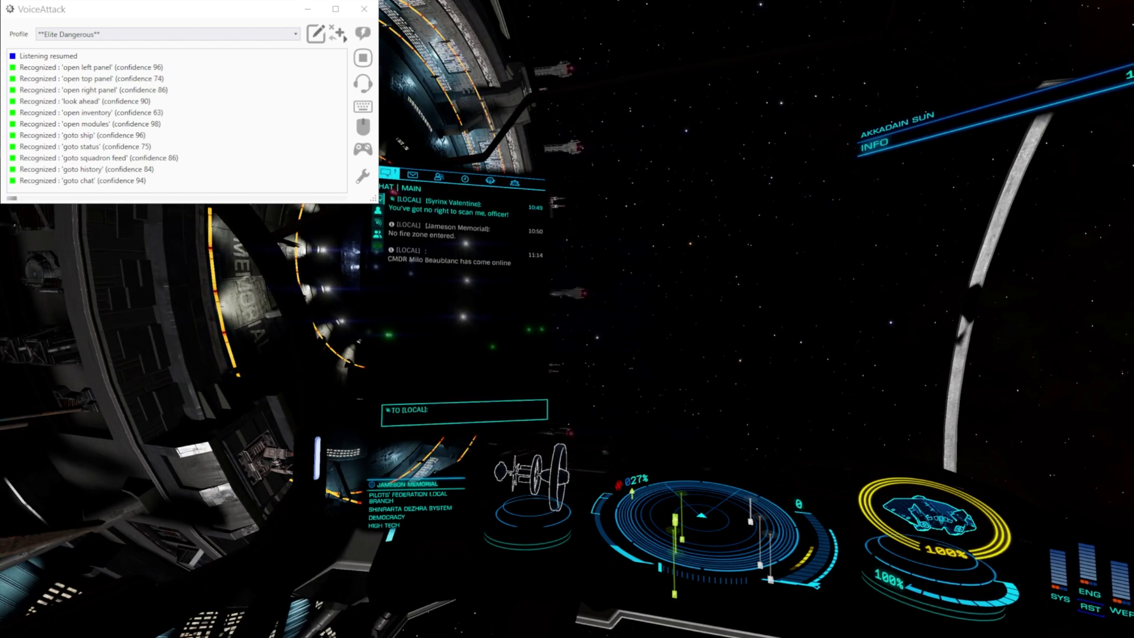
Open the left panel on the Transactions tab and request its Contacts and Target tabs.
{"action": "key", "text": "1"}
{"action": "key", "text": "e"}
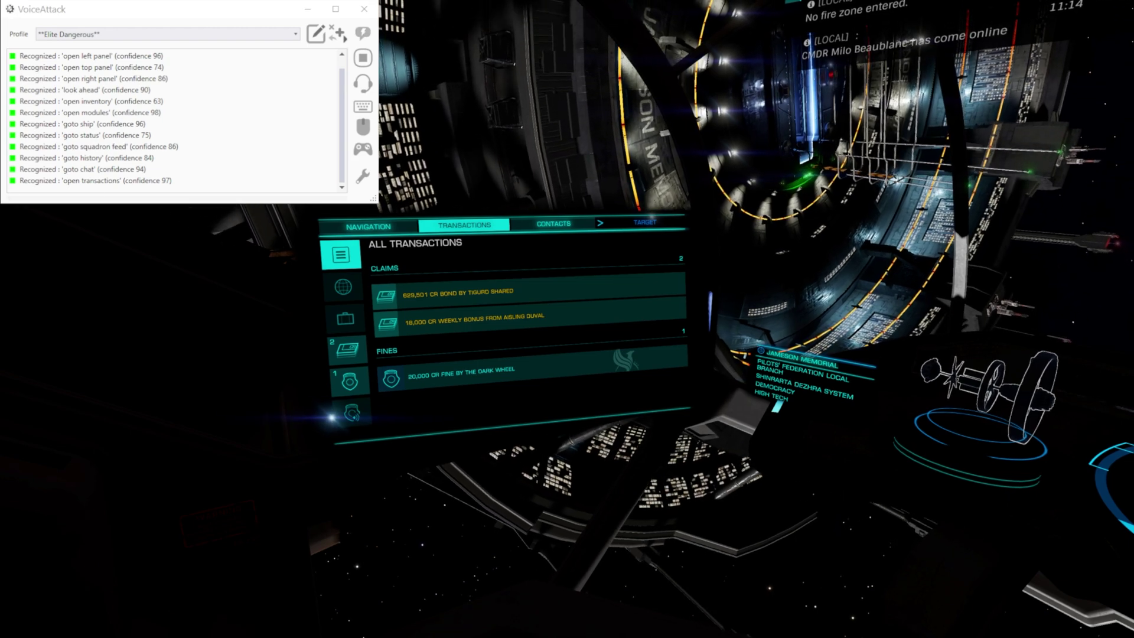
{"action": "key", "text": "e"}
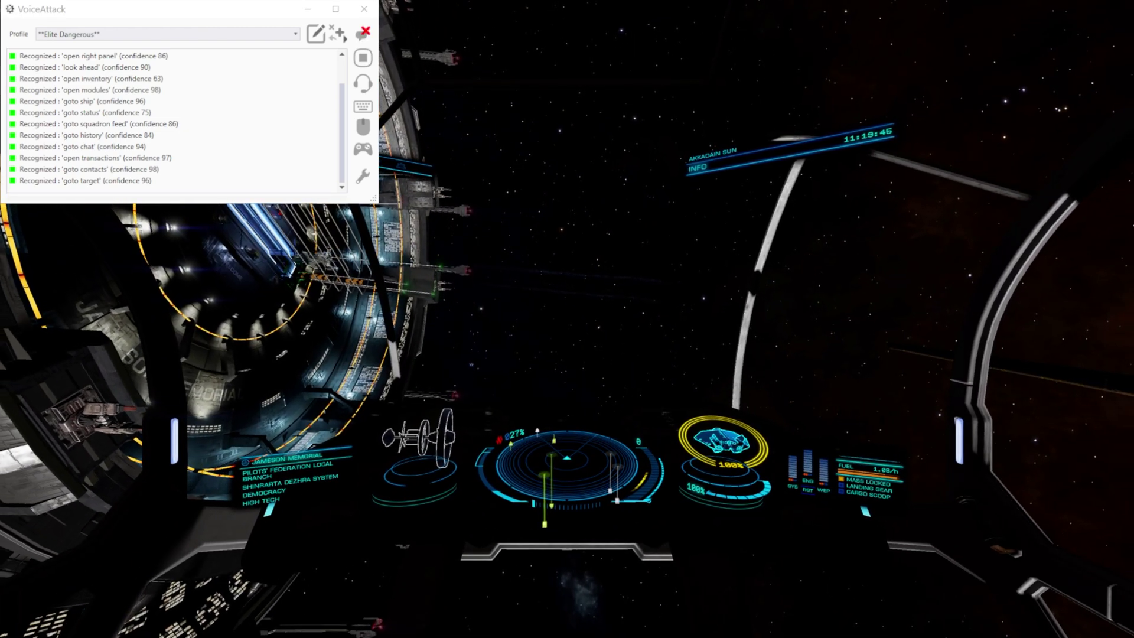
Target the Jameson Memorial starport to test the left panel's Target tab, clear the target, and toggle VoiceAttack listening.
{"action": "key", "text": "t"}
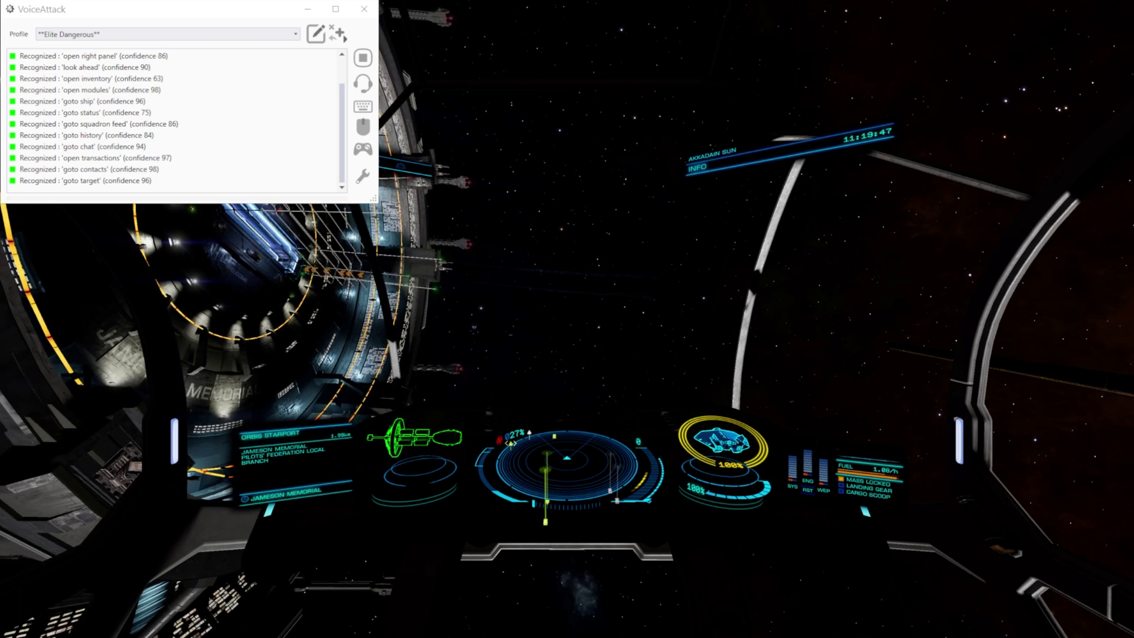
{"action": "key", "text": "t"}
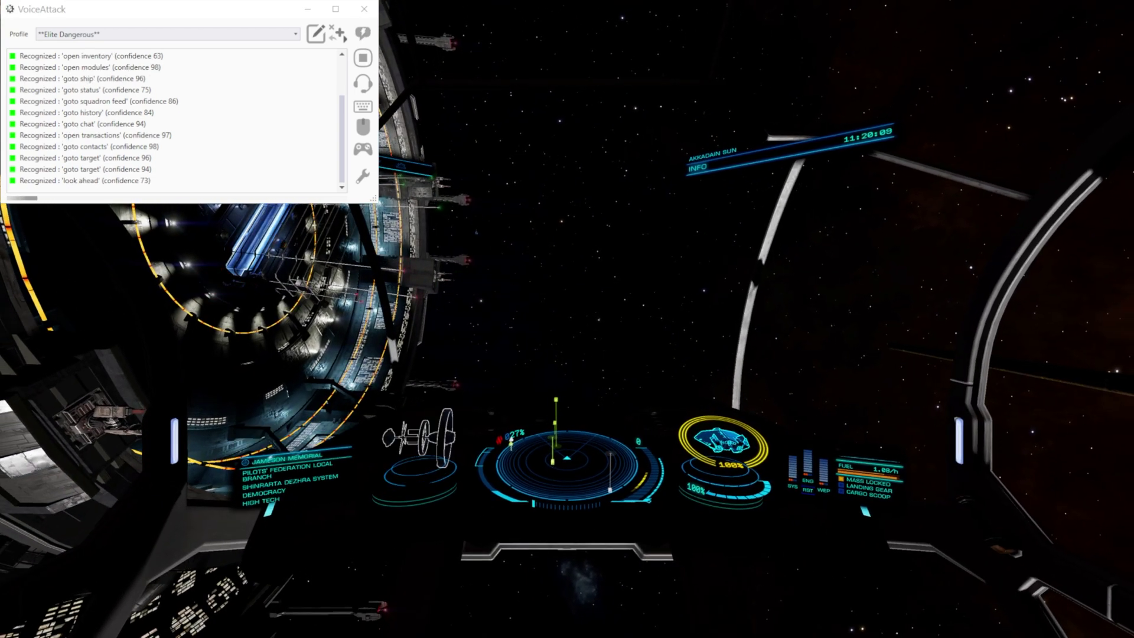
{"action": "key", "text": "Scroll_Lock"}
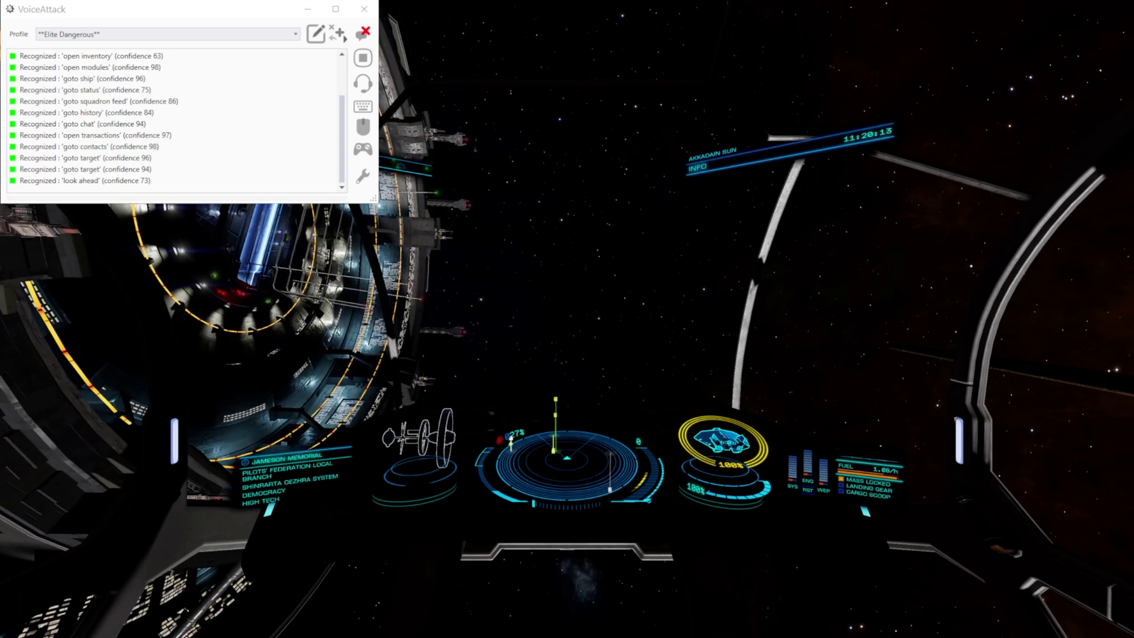
{"action": "key", "text": "Scroll_Lock"}
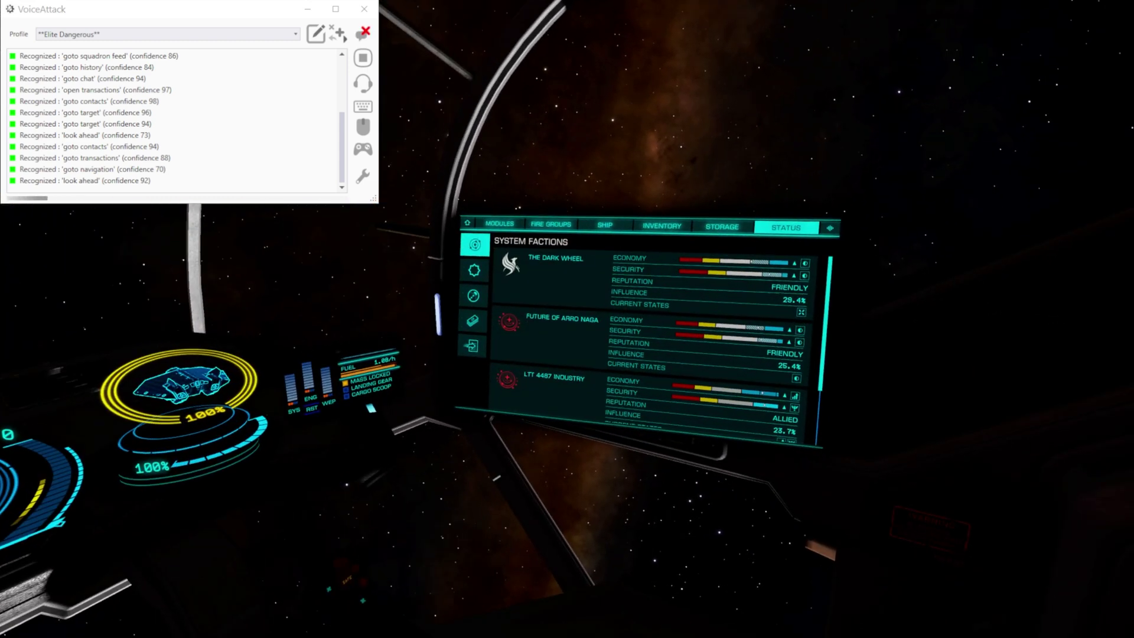
Cycle the right panel manually from Status through Home to Ship, and enter the Flight Assistance options.
{"action": "key", "text": "e"}
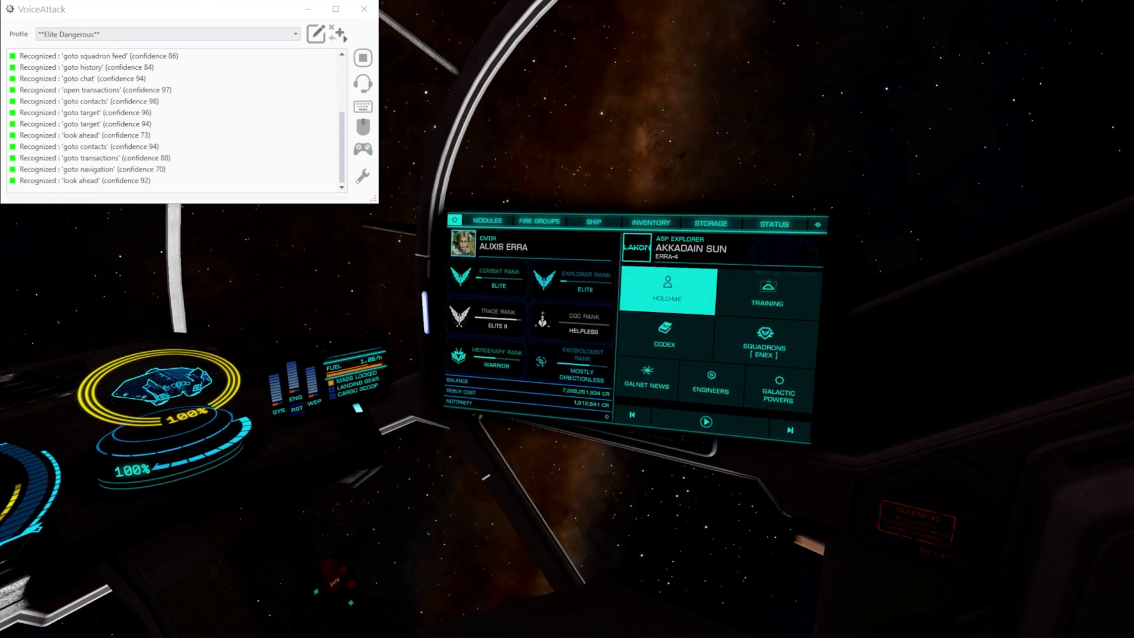
{"action": "key", "text": "e"}
{"action": "key", "text": "e"}
{"action": "key", "text": "e"}
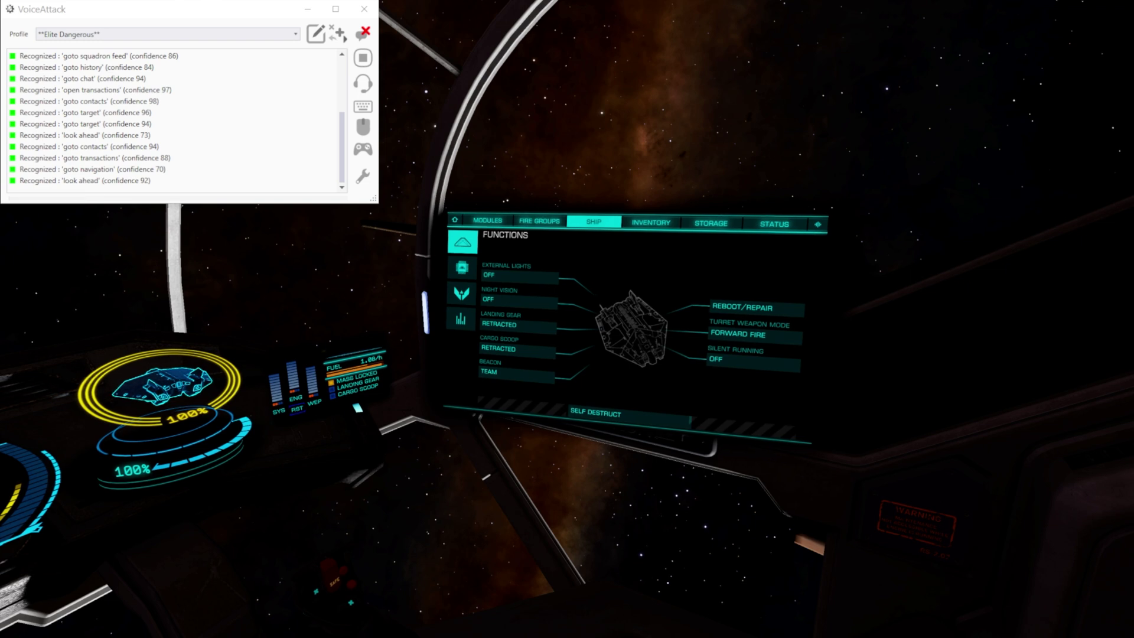
{"action": "key", "text": "s"}
{"action": "key", "text": "d"}
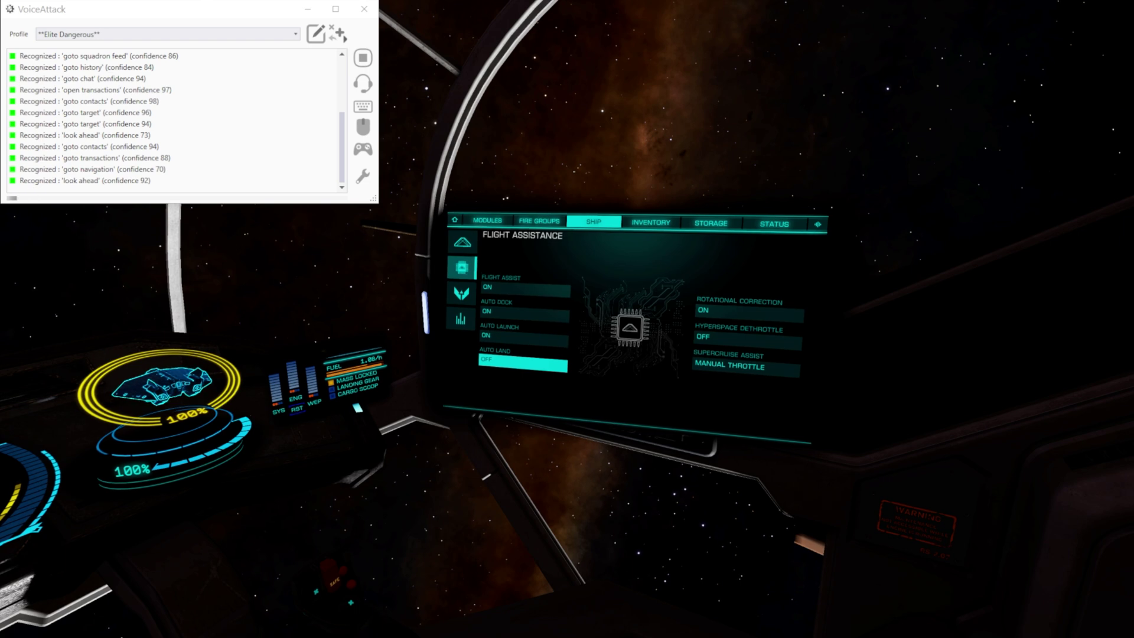
Switch the right panel back to Modules, highlight the Frame Shift Drive, and leave the panel.
{"action": "key", "text": "q"}
{"action": "key", "text": "q"}
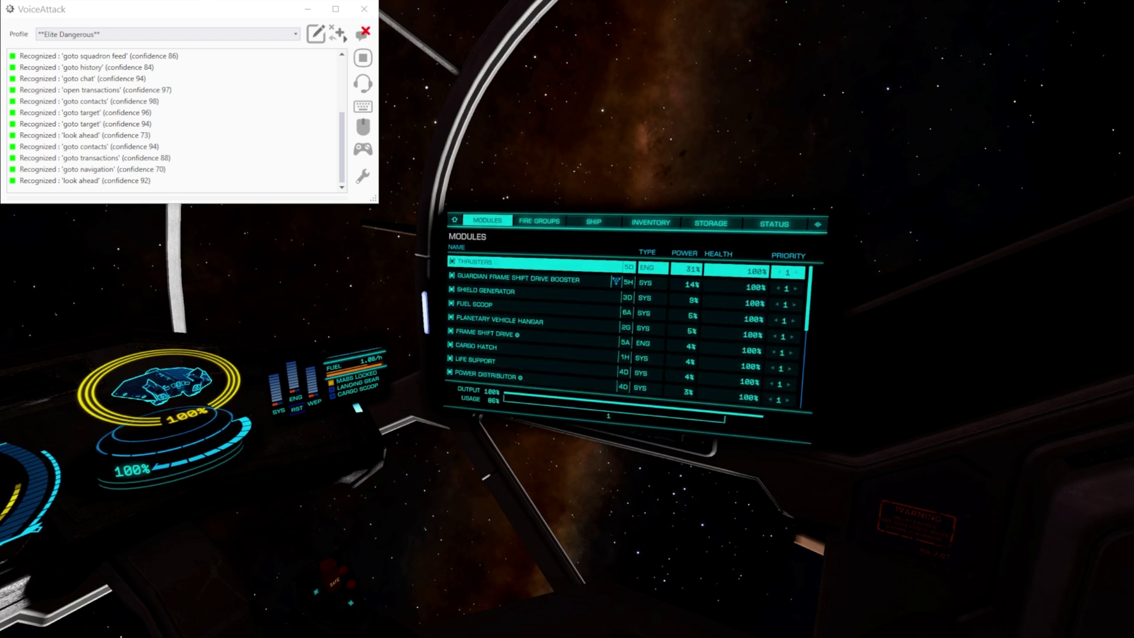
{"action": "key", "text": "s"}
{"action": "key", "text": "s"}
{"action": "key", "text": "s"}
{"action": "key", "text": "s"}
{"action": "key", "text": "s"}
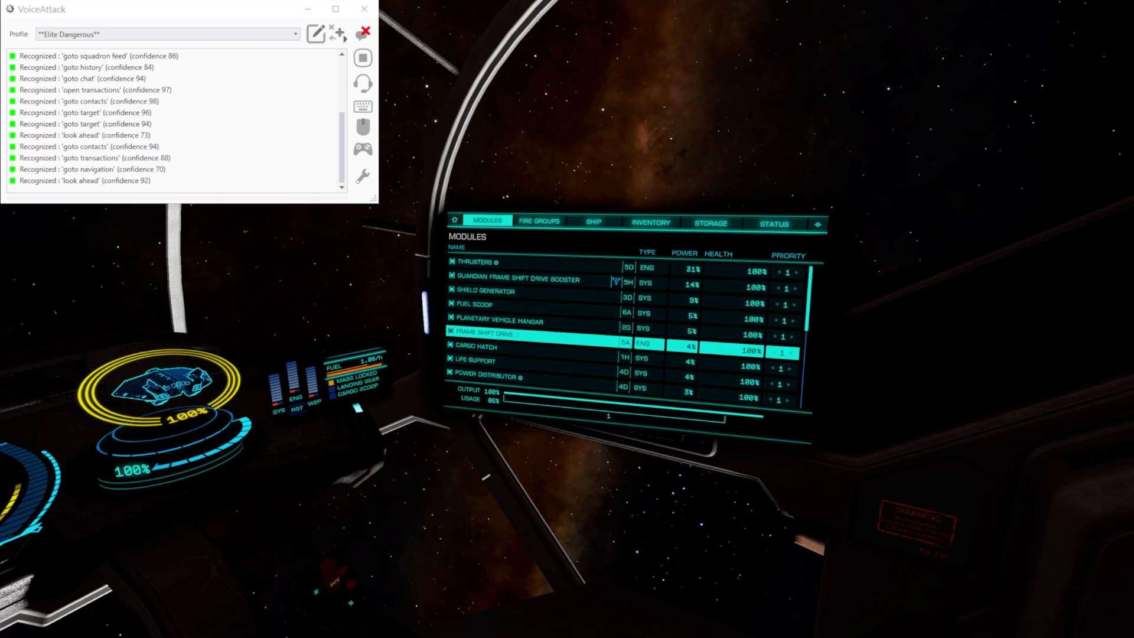
{"action": "key", "text": "BackSpace"}
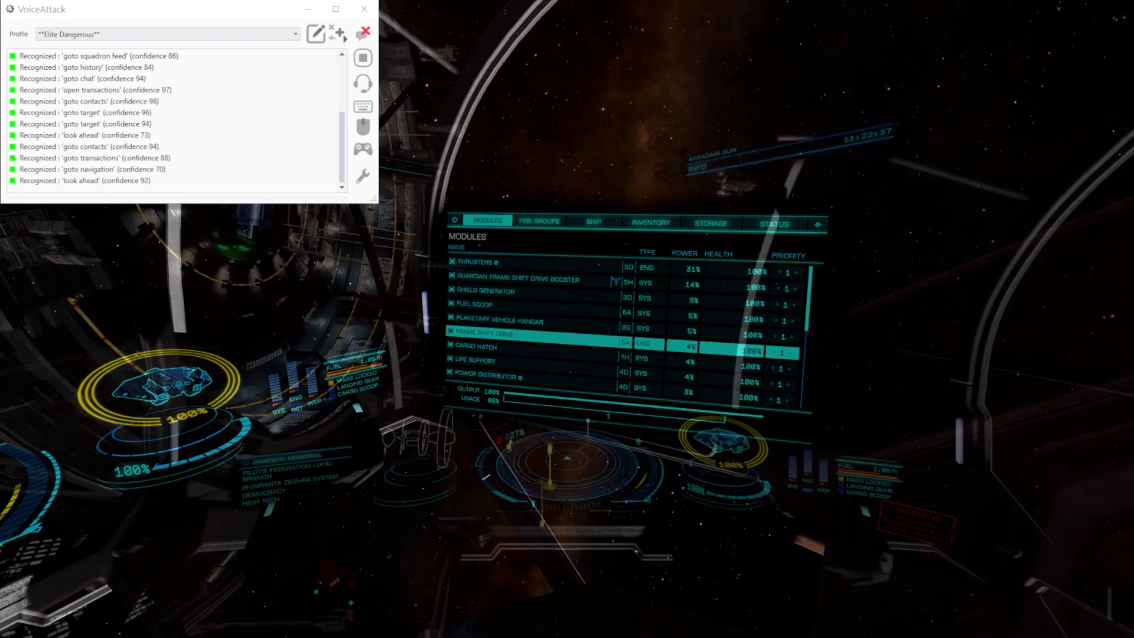